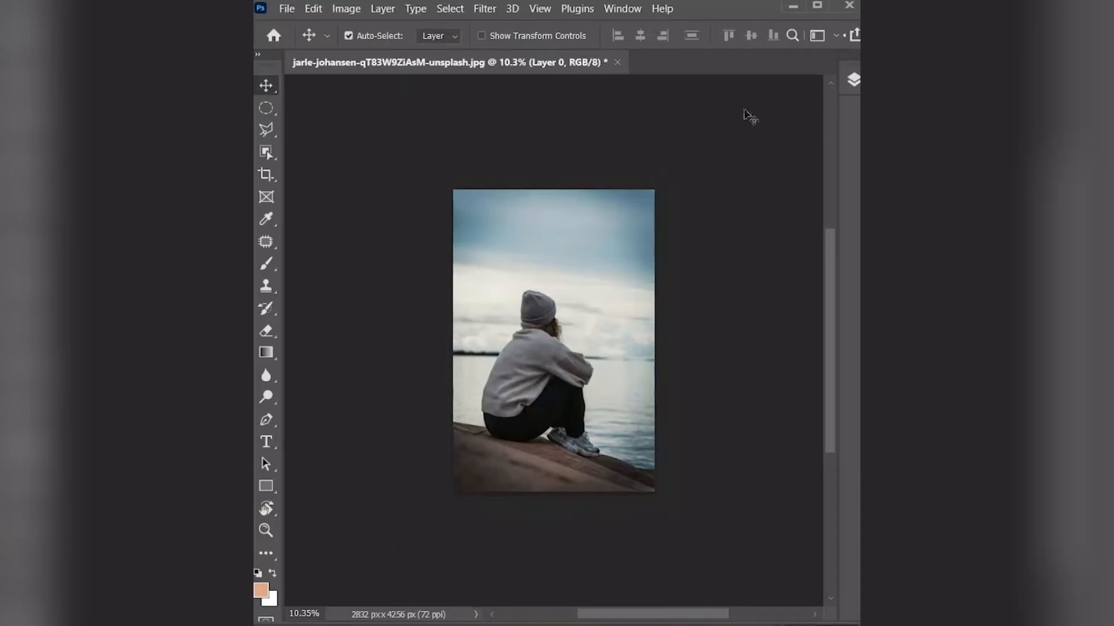
# - Unlock Layer 0 so the photo can be edited
pyautogui.click(853, 82)
pyautogui.click(805, 180)
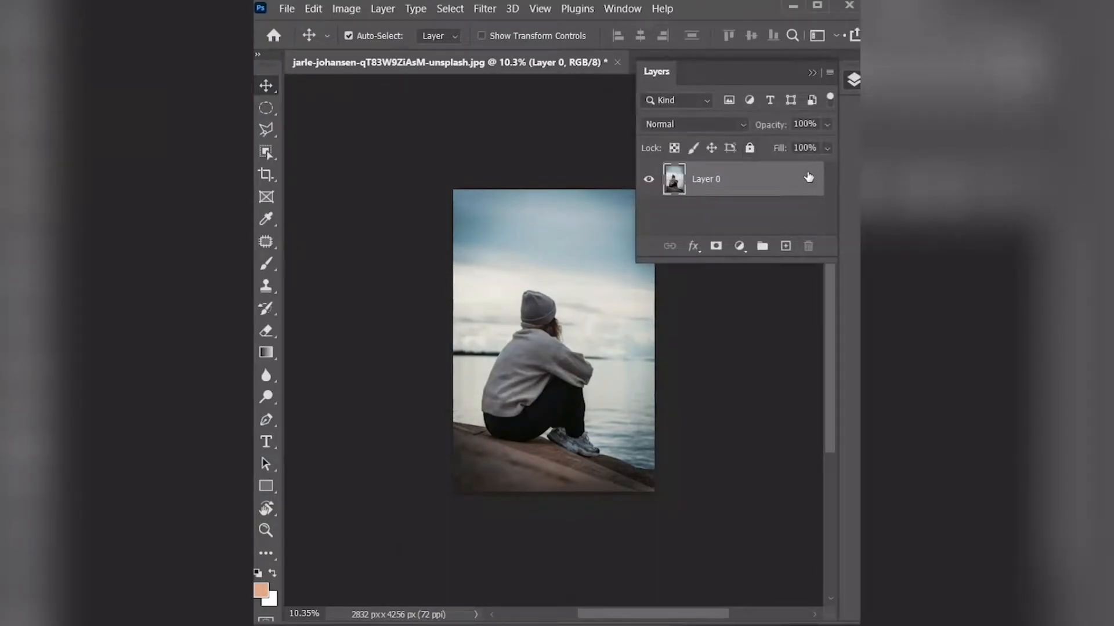
pyautogui.click(854, 80)
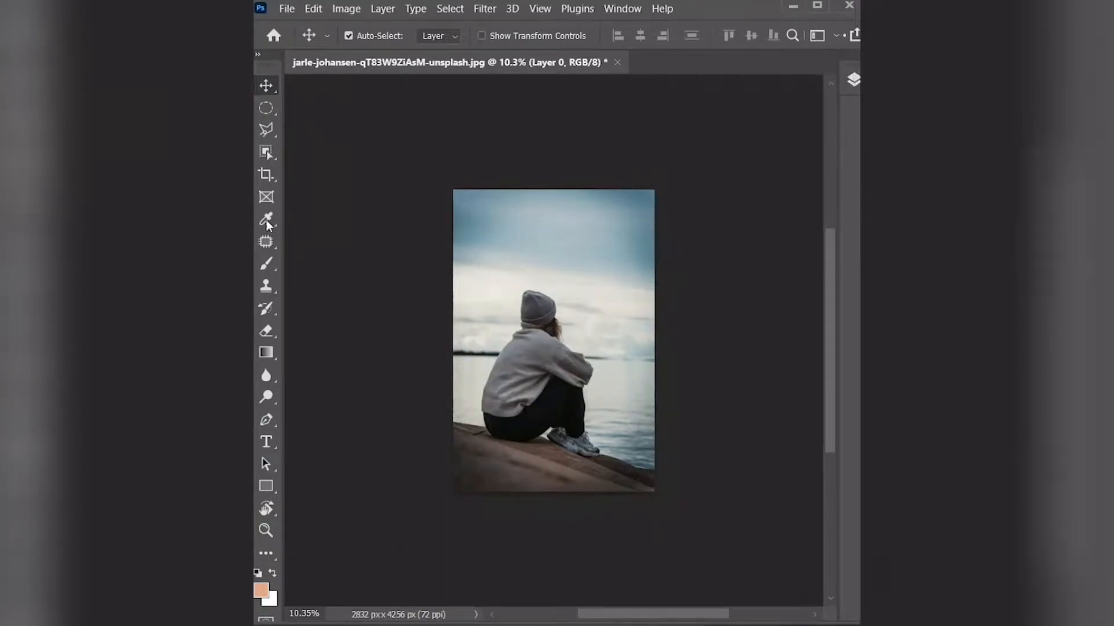
# - Replace the Polygonal Lasso with the freehand Lasso tool, then return to the Move tool
pyautogui.rightClick(270, 134)
pyautogui.click(323, 127)
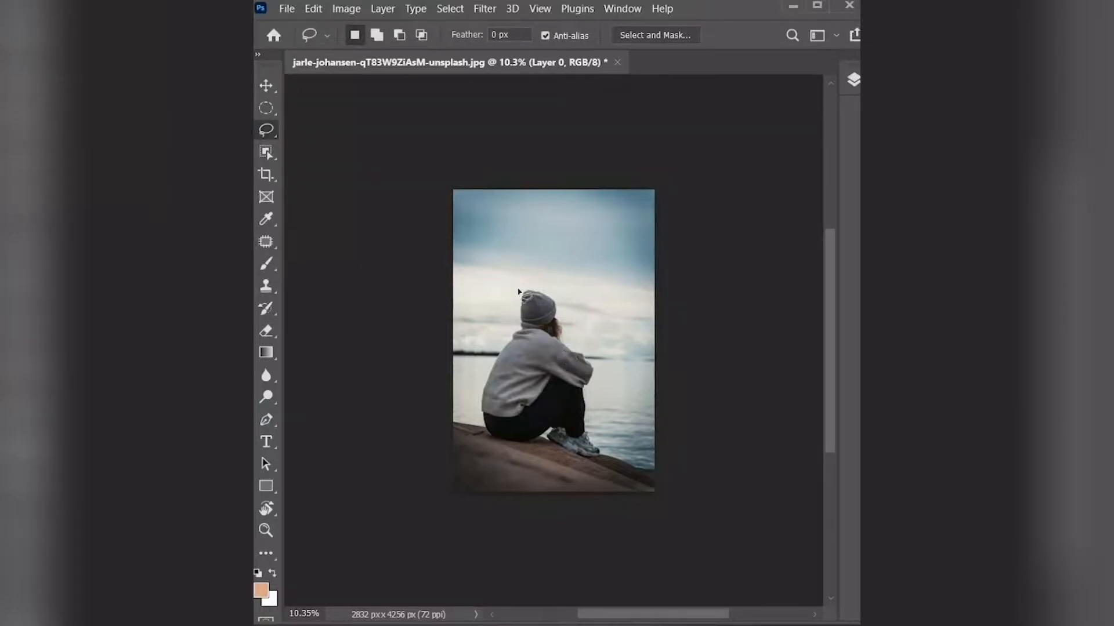
pyautogui.press('v')
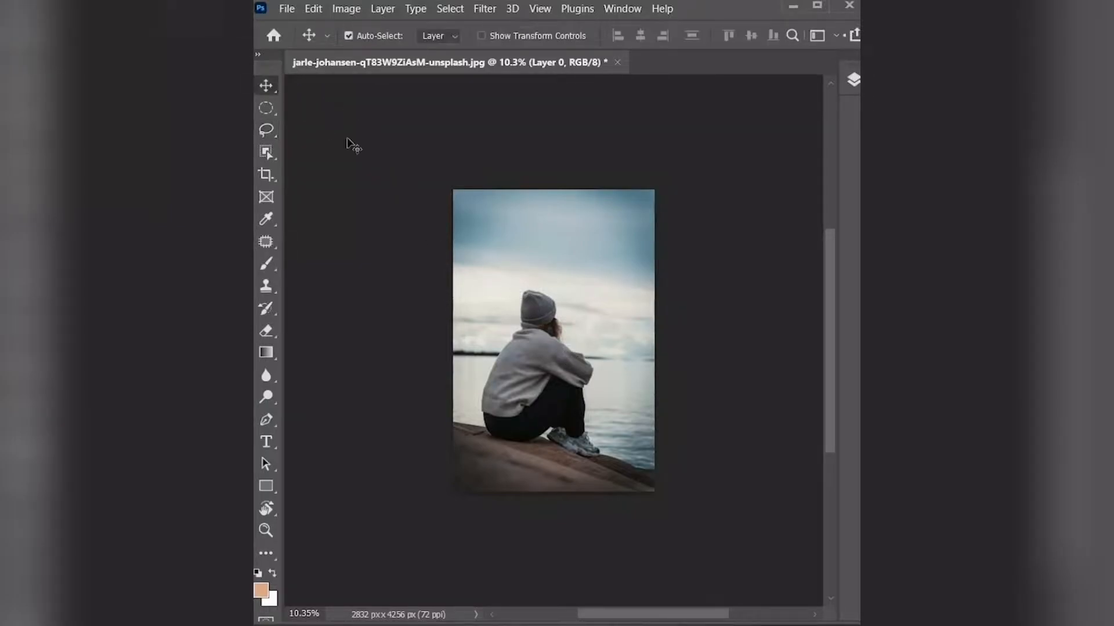
# - Check the lock on the photo layer and remove it so the layer can be transformed
pyautogui.click(854, 80)
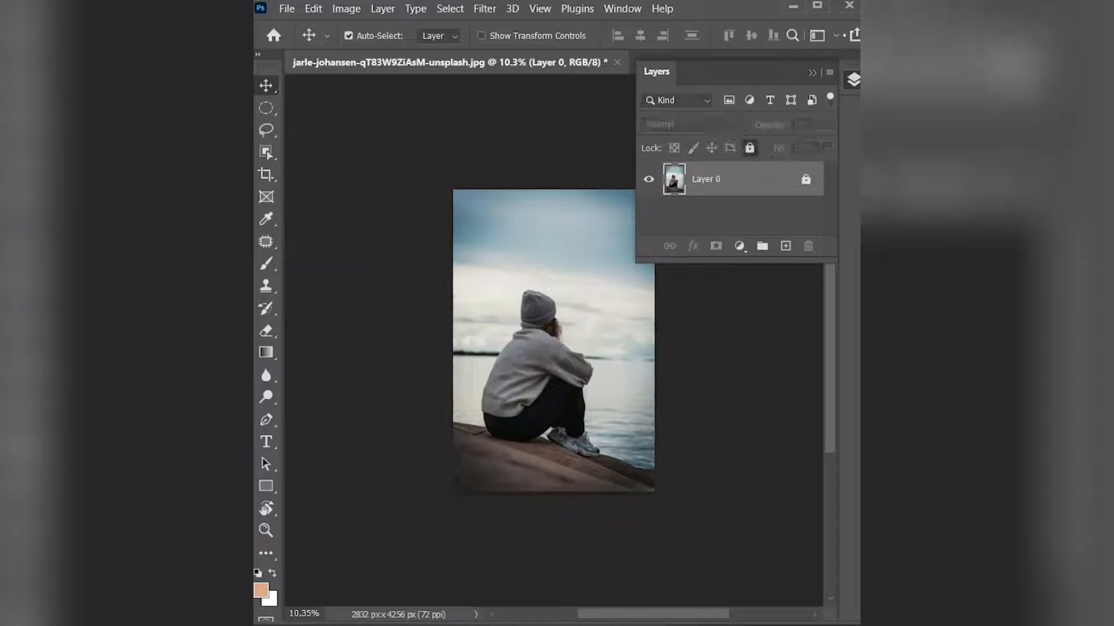
pyautogui.click(647, 406)
pyautogui.click(853, 80)
pyautogui.click(806, 112)
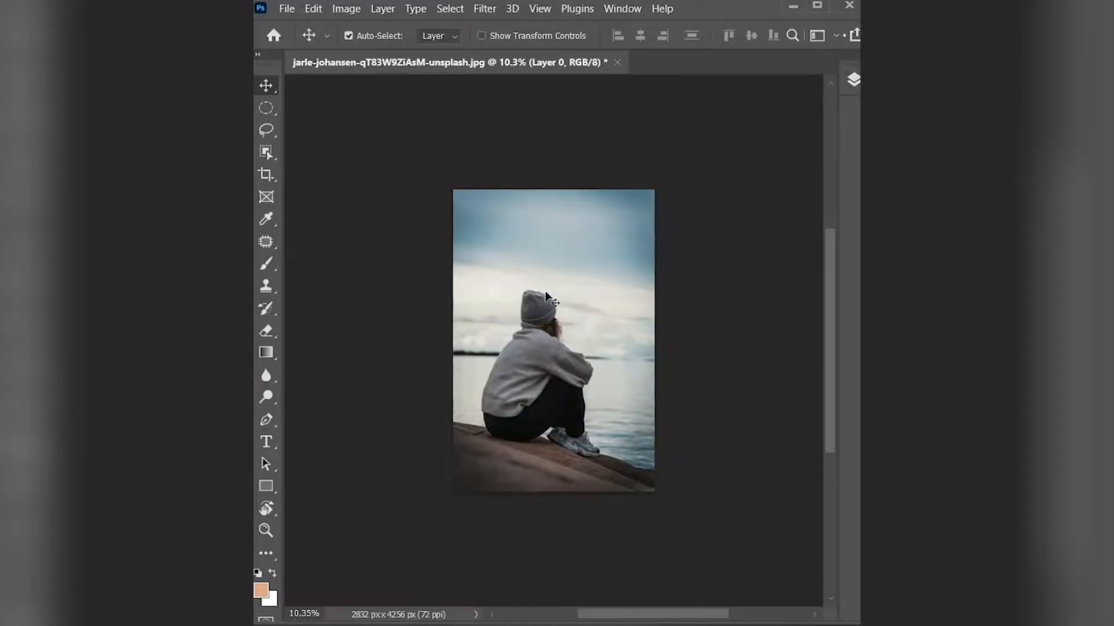
pyautogui.hotkey('ctrl', 't')
pyautogui.moveTo(655, 341)
pyautogui.mouseDown()
pyautogui.moveTo(758, 341)
pyautogui.moveTo(655, 340)
pyautogui.mouseUp()
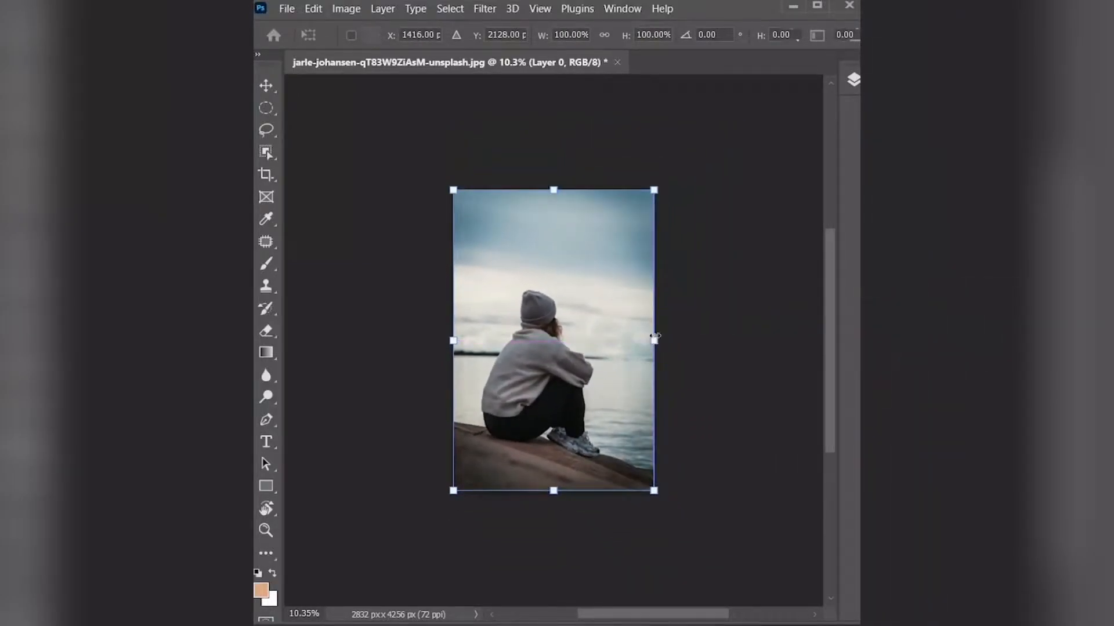
pyautogui.press('Return')
# - Lasso loosely around the sitting girl and save the selection as a new channel named "girl alone"
pyautogui.press('l')
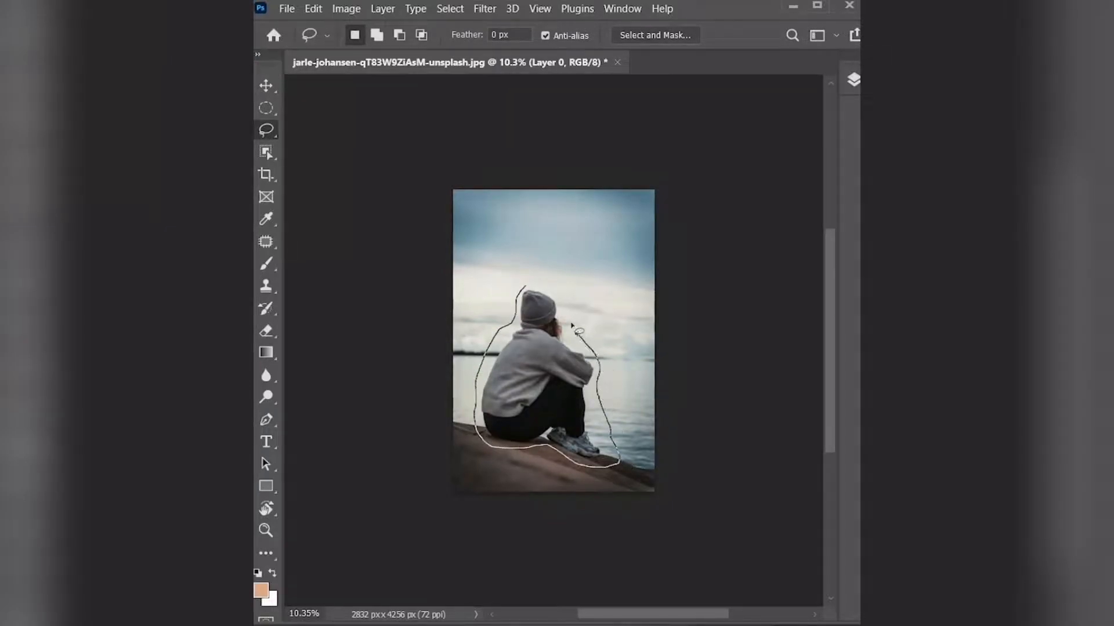
pyautogui.click(469, 8)
pyautogui.click(490, 377)
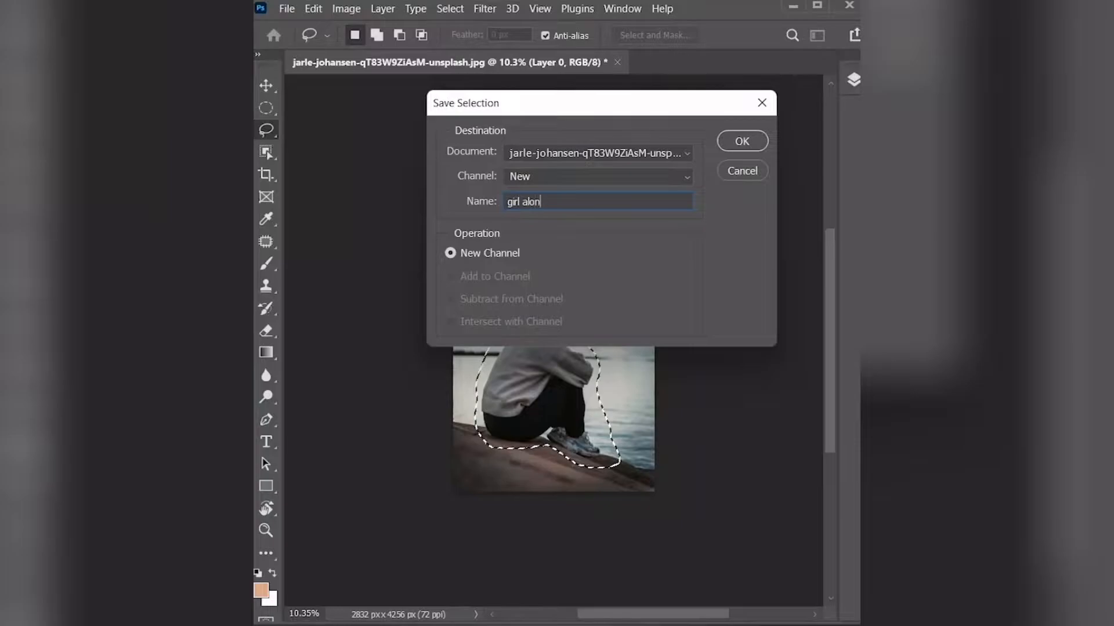
pyautogui.click(738, 145)
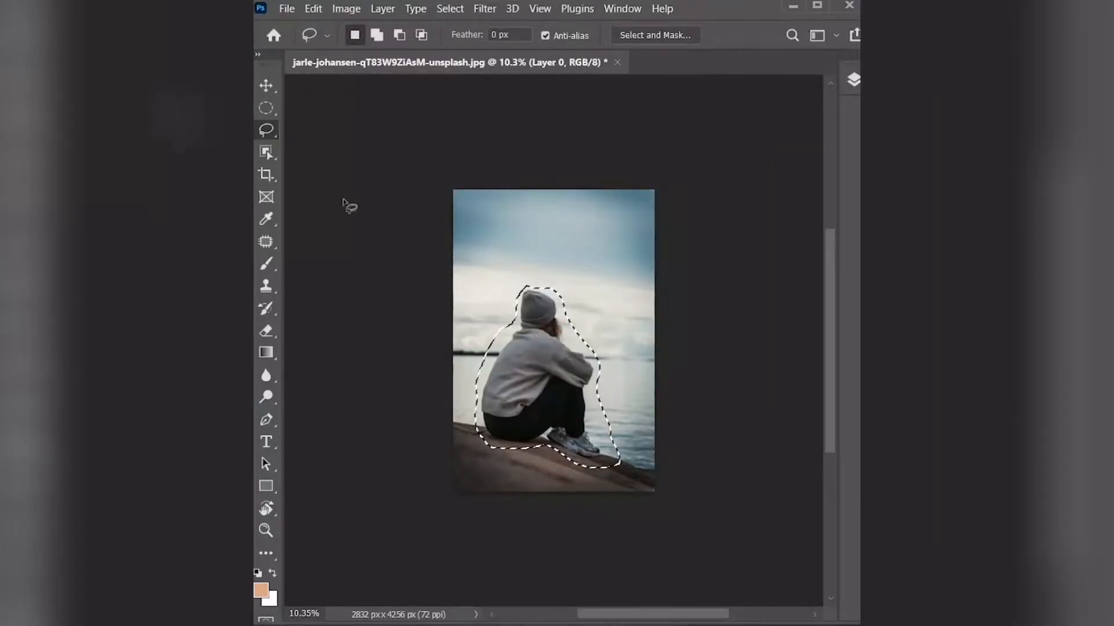
# - Extend the canvas on the photo's right side with the Crop tool to a width of about 5375 px
pyautogui.click(262, 173)
pyautogui.moveTo(477, 294); pyautogui.dragTo(462, 232)
pyautogui.moveTo(636, 517); pyautogui.dragTo(641, 520)
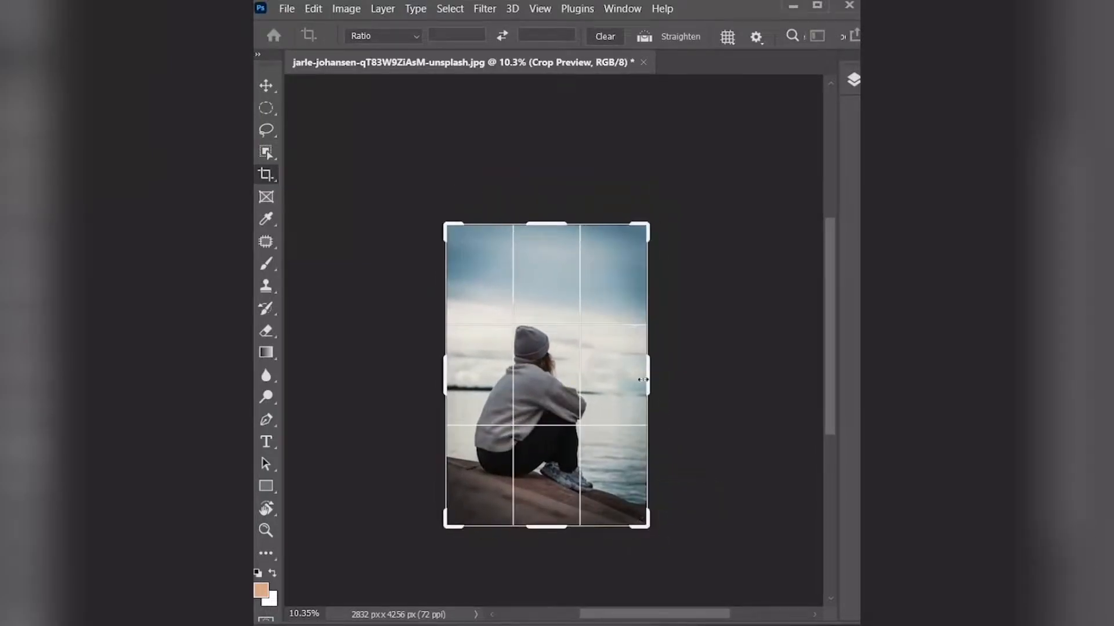
pyautogui.moveTo(644, 374); pyautogui.dragTo(735, 377)
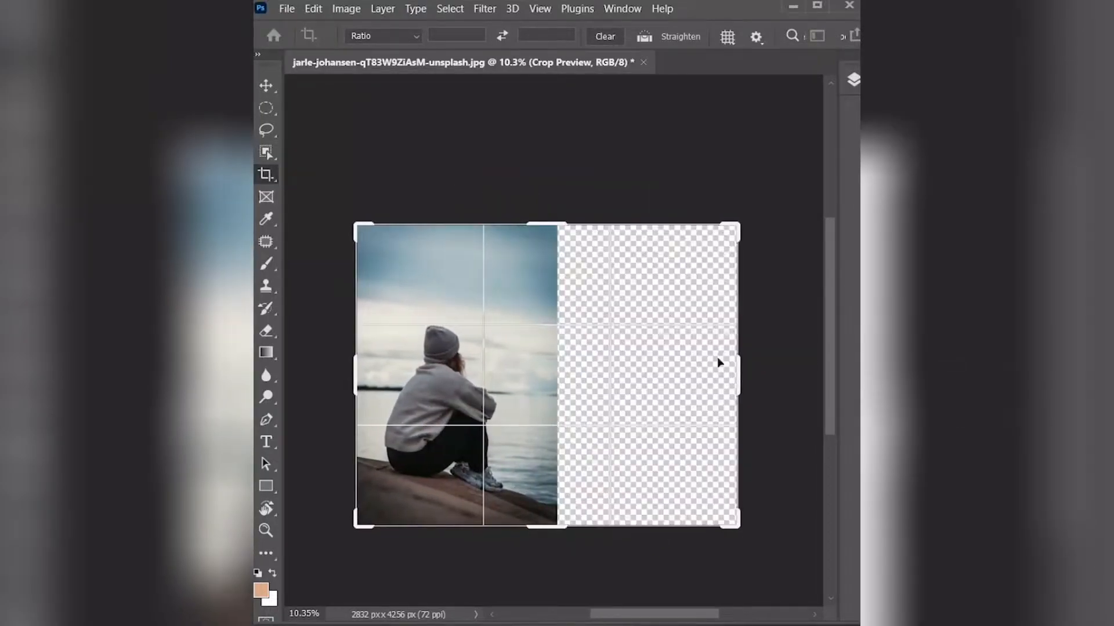
pyautogui.press('Return')
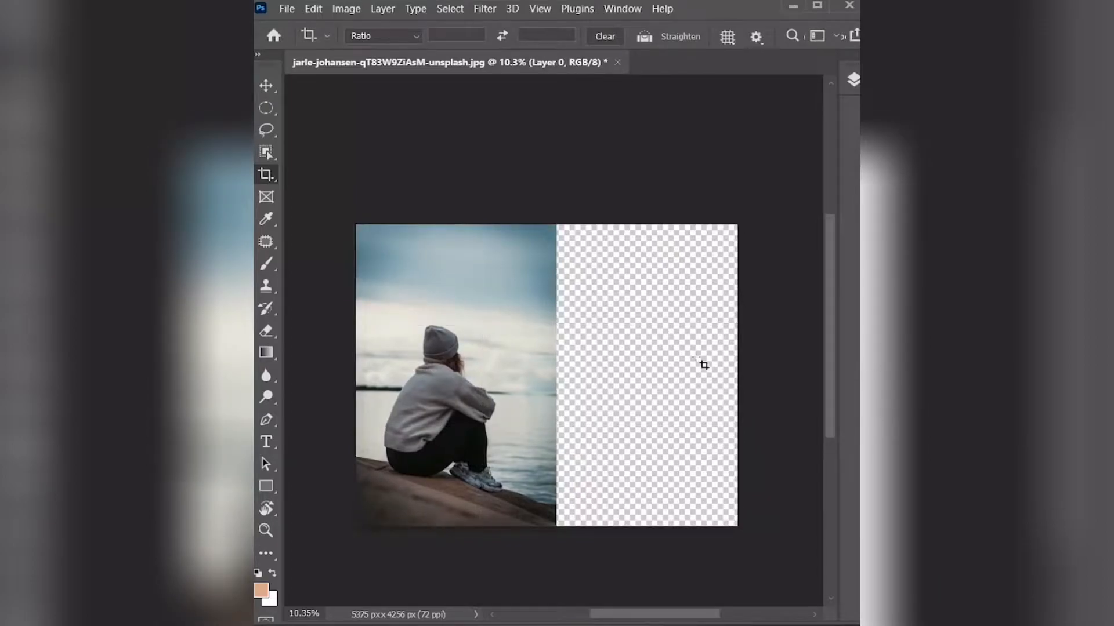
# - Stretch the photo with Content-Aware Scale to 5375 px wide, protecting the "girl alone" selection
pyautogui.click(316, 10)
pyautogui.click(393, 288)
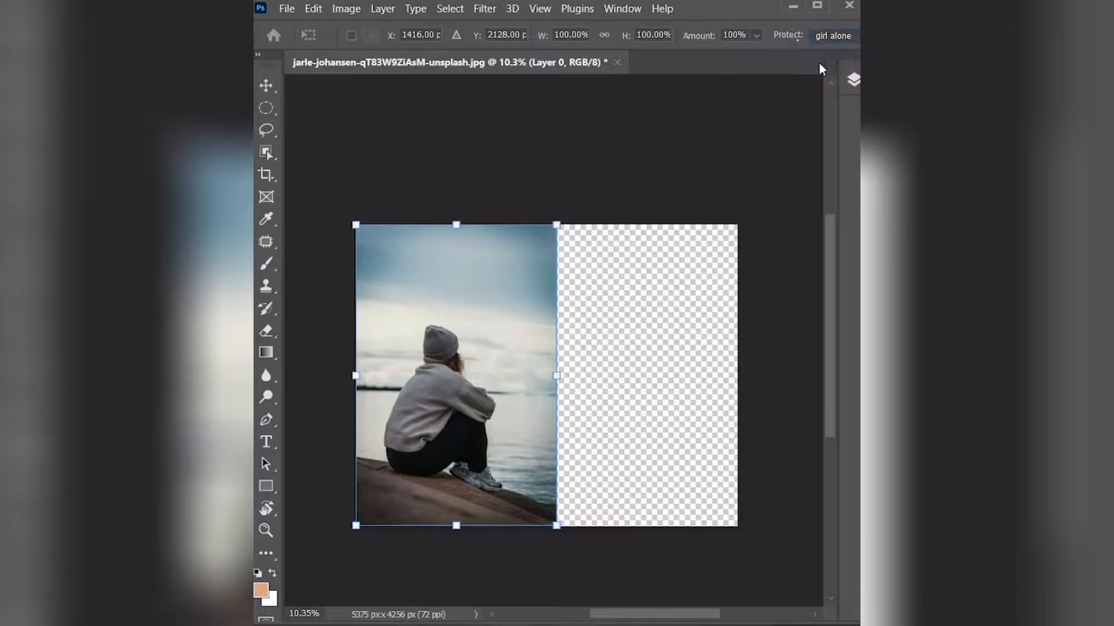
pyautogui.moveTo(559, 377); pyautogui.dragTo(737, 377)
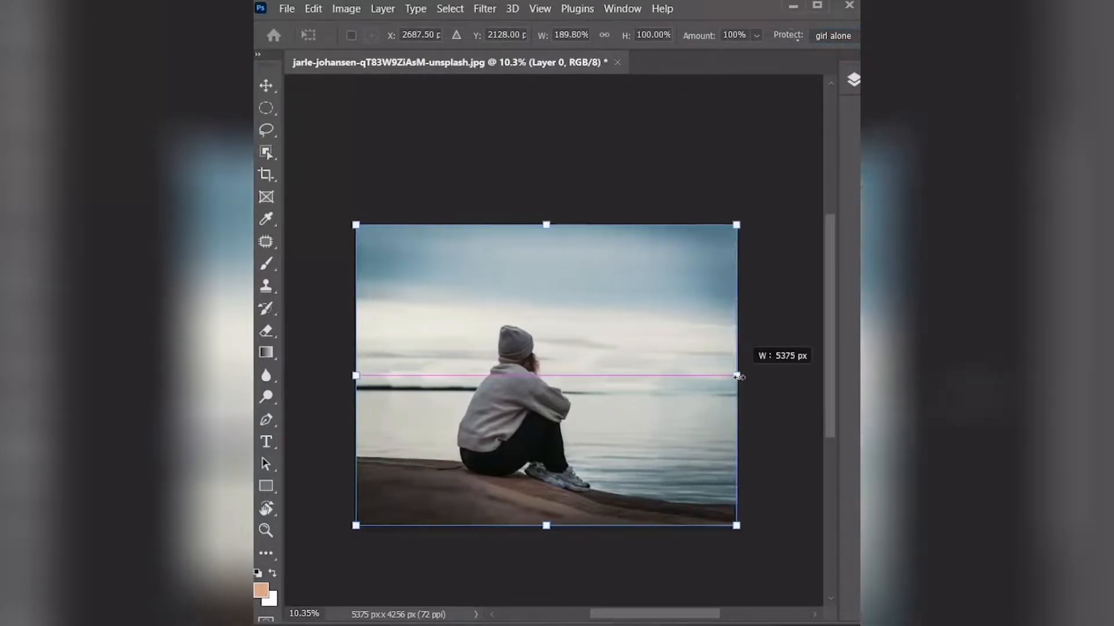
pyautogui.press('Return')
pyautogui.press('c')
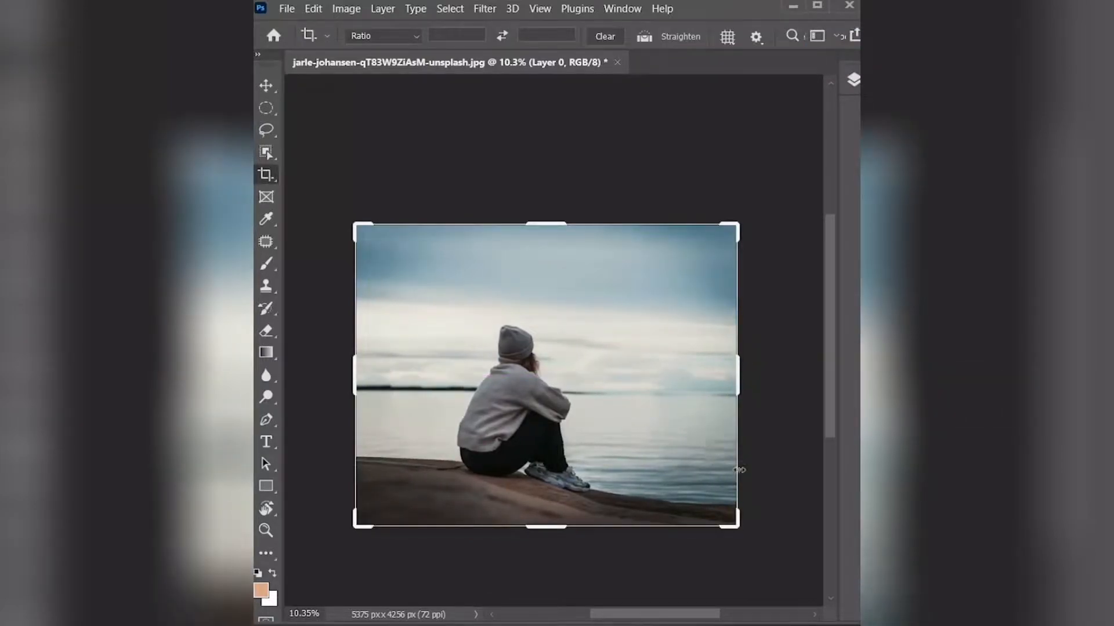
pyautogui.click(780, 431)
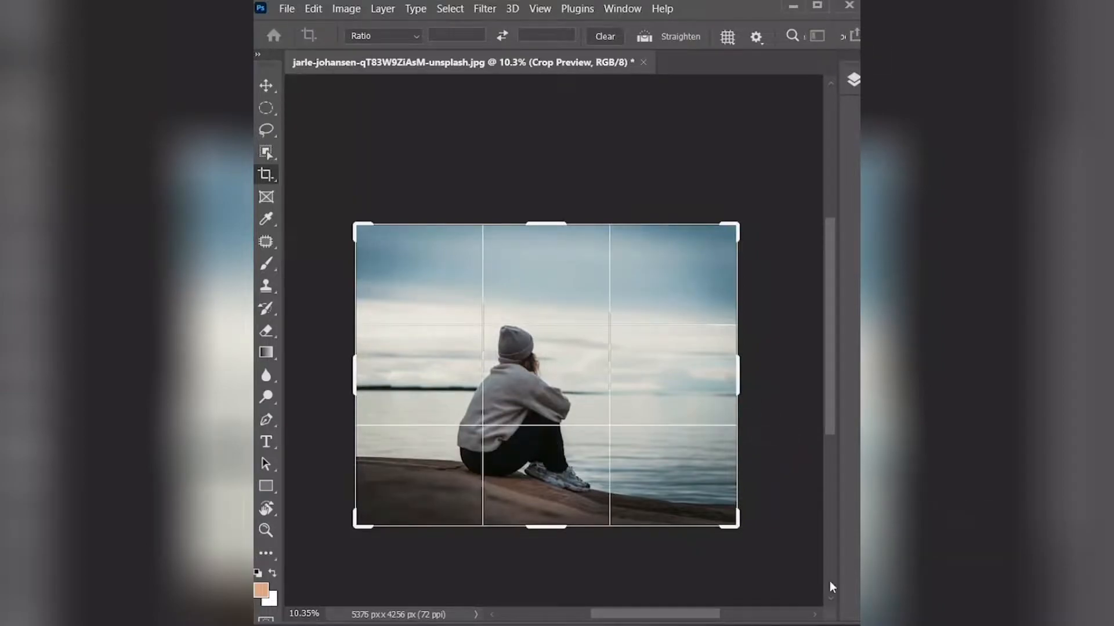
pyautogui.click(259, 75)
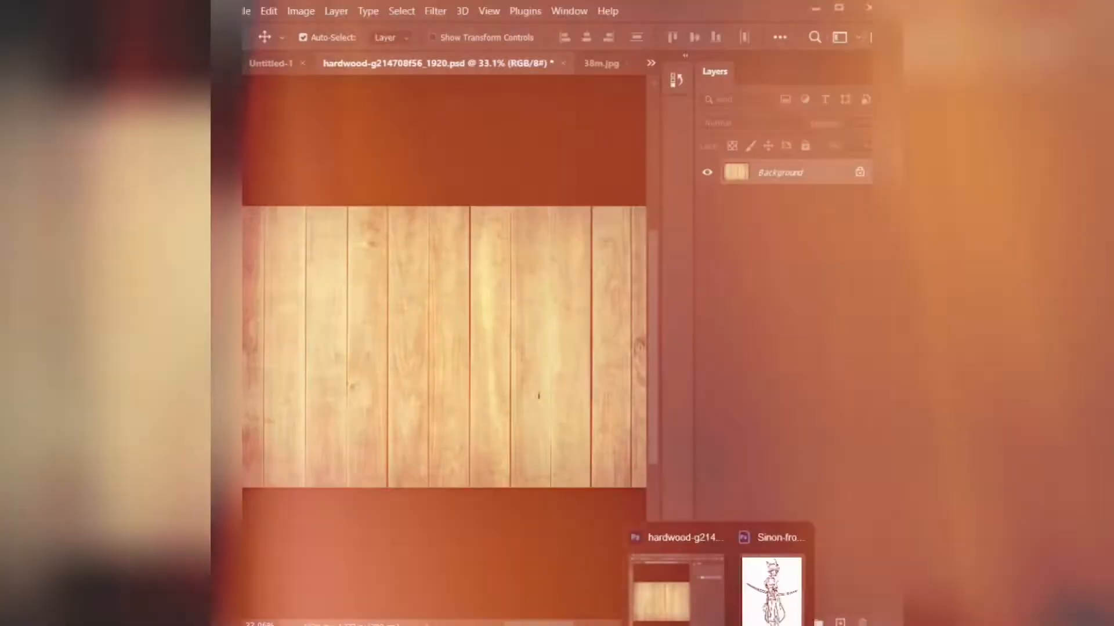
# - Bring the archer line drawing into the hardwood document and resize it over the wooden planks
pyautogui.click(771, 592)
pyautogui.moveTo(548, 301); pyautogui.dragTo(453, 320)
pyautogui.click(634, 135)
pyautogui.hotkey('ctrl', 't')
pyautogui.moveTo(358, 243); pyautogui.dragTo(336, 248)
pyautogui.moveTo(428, 303); pyautogui.dragTo(431, 321)
pyautogui.press('Return')
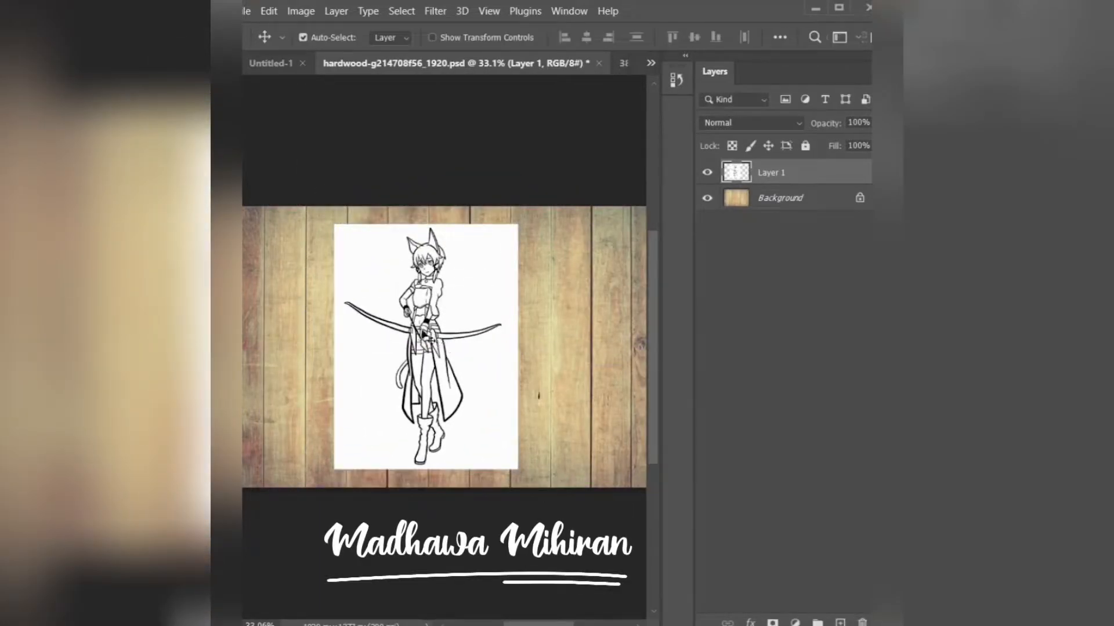
# - Apply the Find Edges stylize filter to the line drawing layer
pyautogui.click(435, 11)
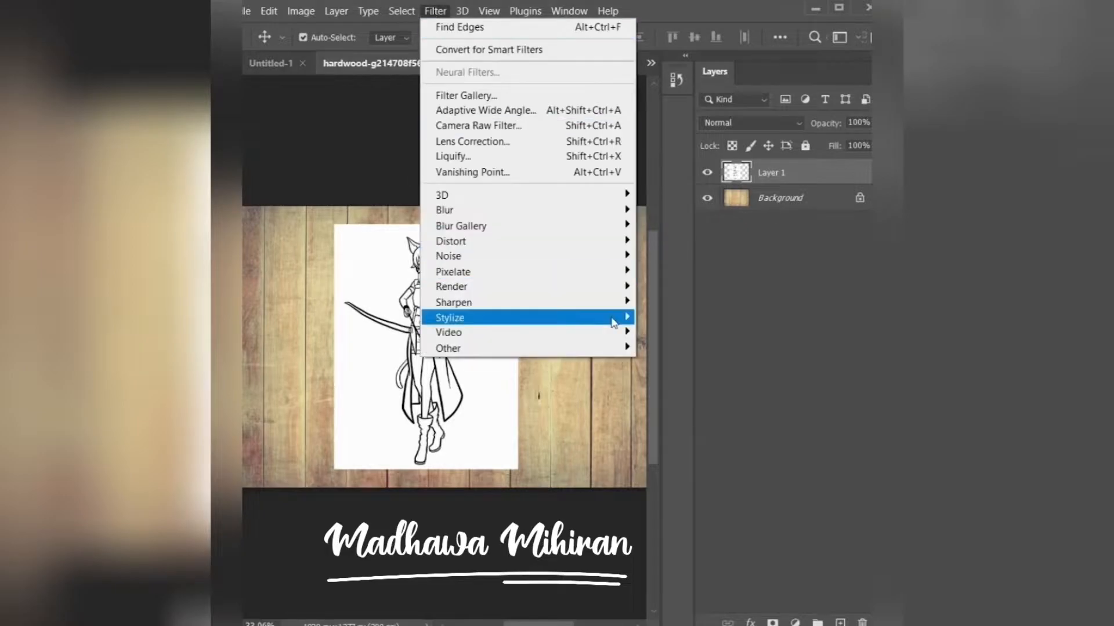
pyautogui.moveTo(638, 315)
pyautogui.click(657, 361)
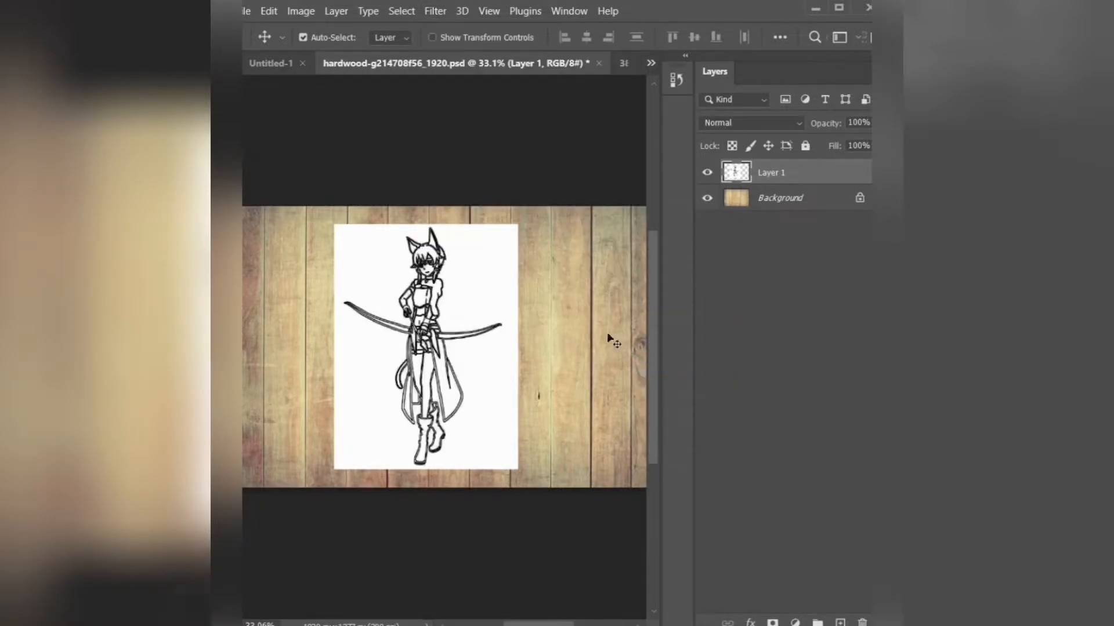
# - Hide the wood Background layer and save the document as girl0.psd in the photoshop folder
pyautogui.click(707, 198)
pyautogui.click(248, 11)
pyautogui.click(272, 200)
pyautogui.click(365, 308)
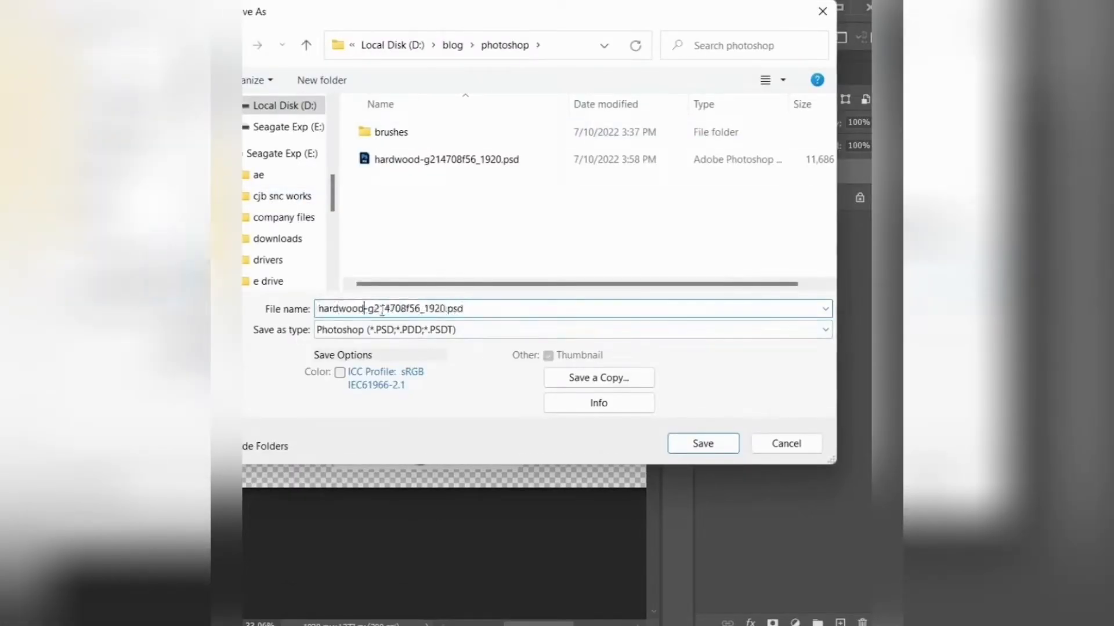
pyautogui.moveTo(444, 310); pyautogui.dragTo(318, 309)
pyautogui.write('girl')
pyautogui.click(704, 444)
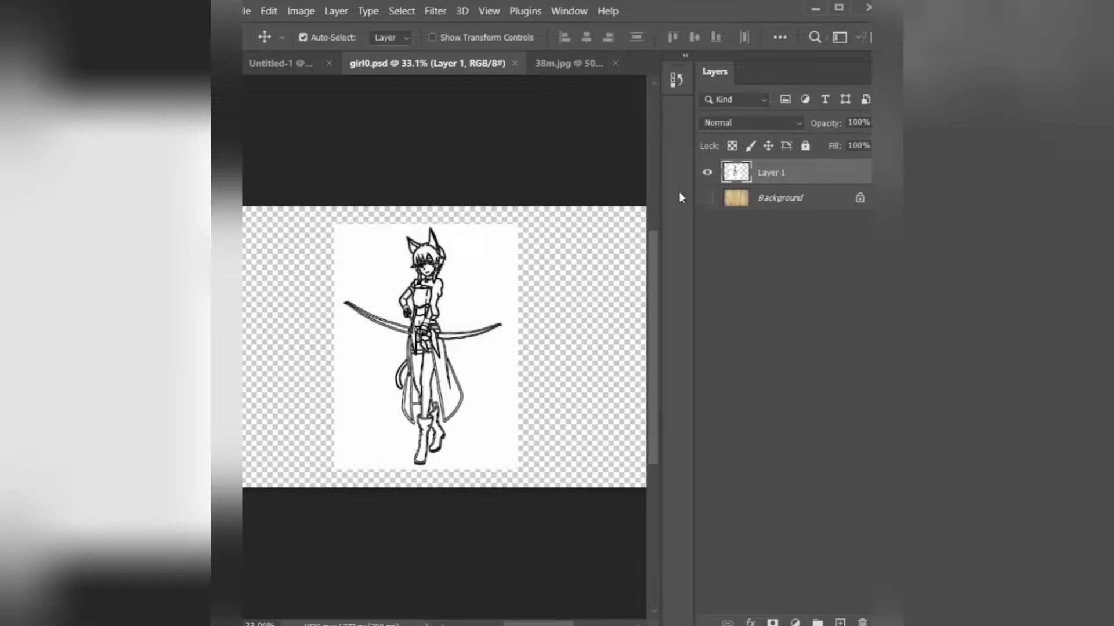
# - Hide the drawing layer, show the wood Background layer and make it the active layer
pyautogui.click(707, 172)
pyautogui.click(707, 198)
pyautogui.click(435, 11)
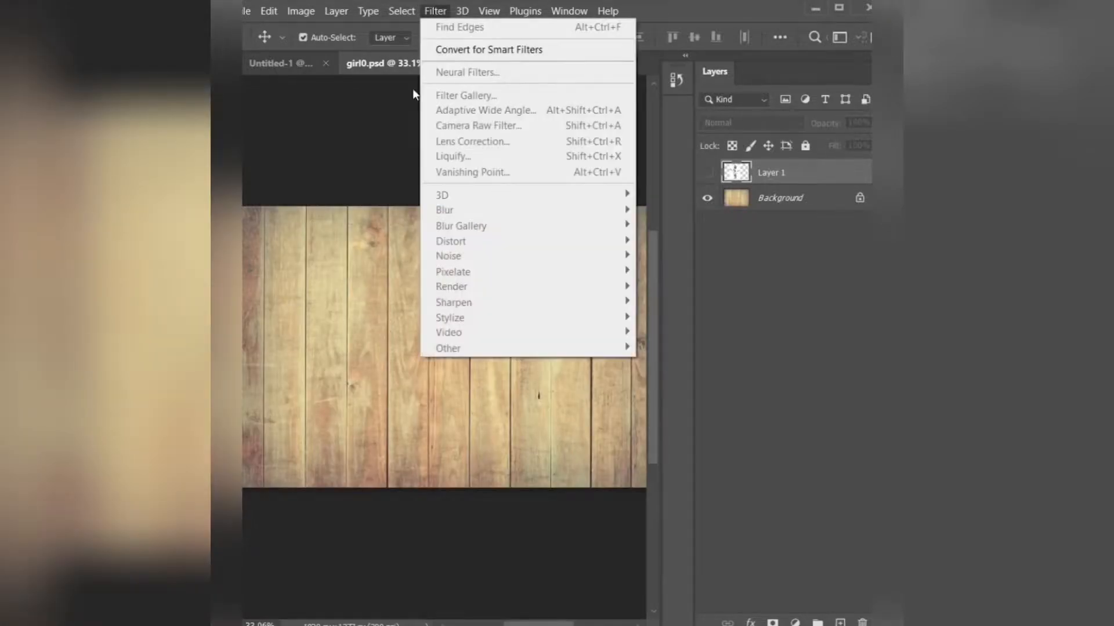
pyautogui.click(759, 197)
pyautogui.click(758, 197)
# - Apply the Filter Gallery's Texturizer to the wood background, loading girl0.psd as the texture
pyautogui.click(435, 11)
pyautogui.click(486, 96)
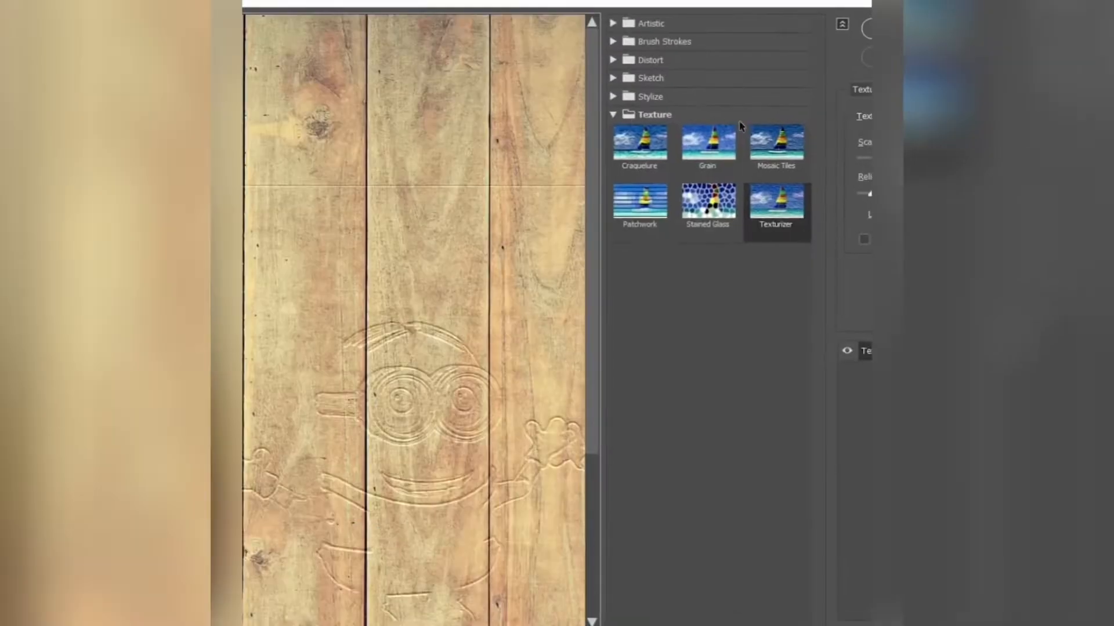
pyautogui.click(868, 116)
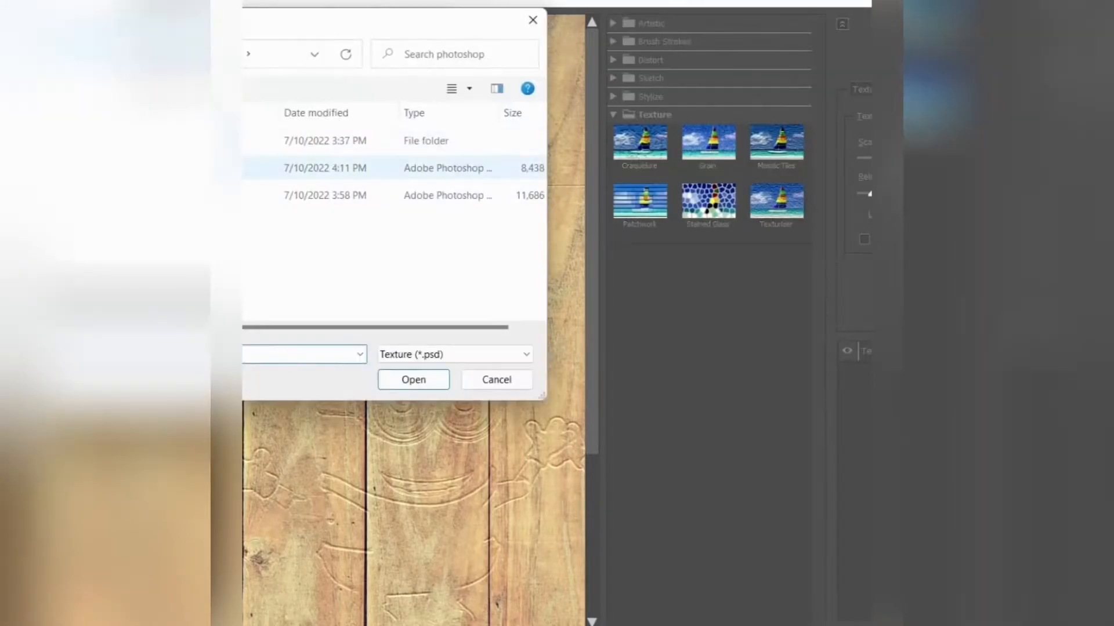
pyautogui.doubleClick(255, 167)
pyautogui.press('Return')
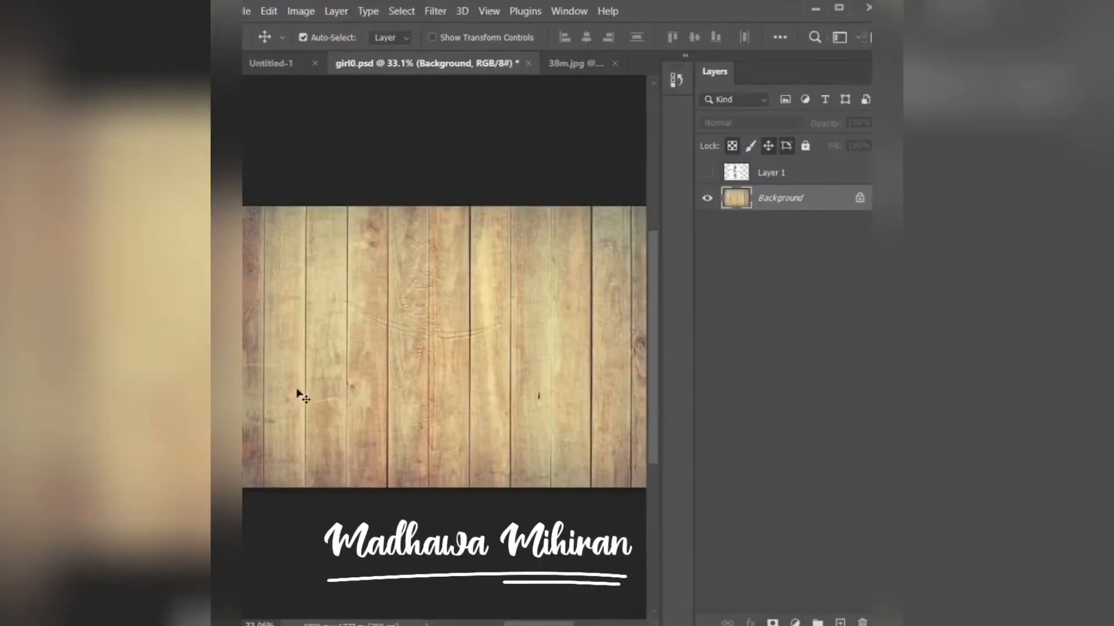
# - Show the drawing layer again and set its blend mode to Darken
pyautogui.click(706, 174)
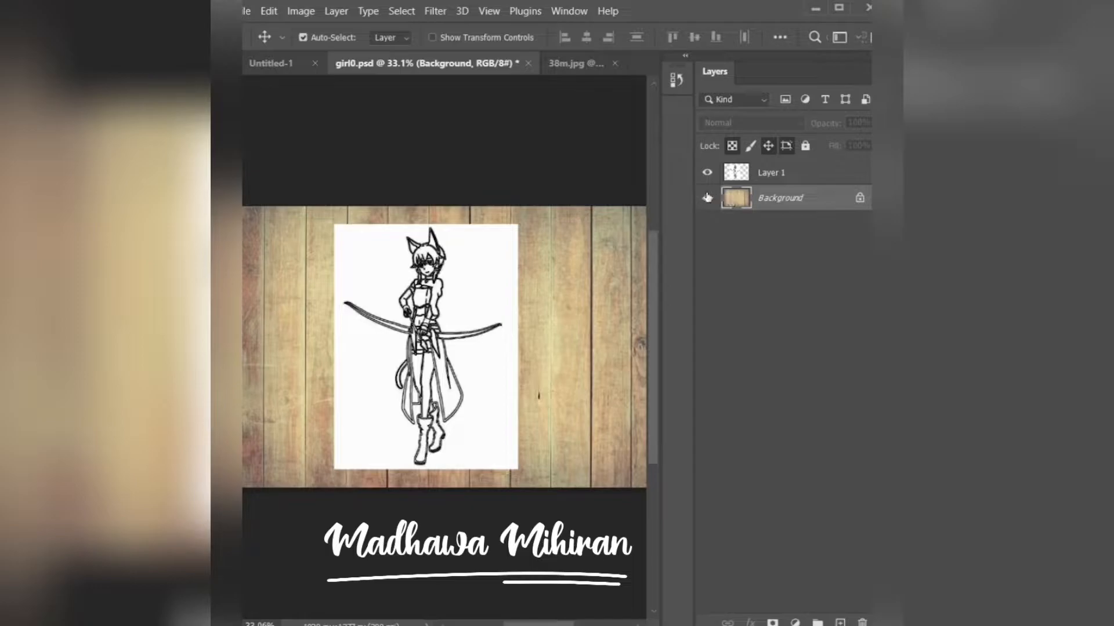
pyautogui.click(765, 179)
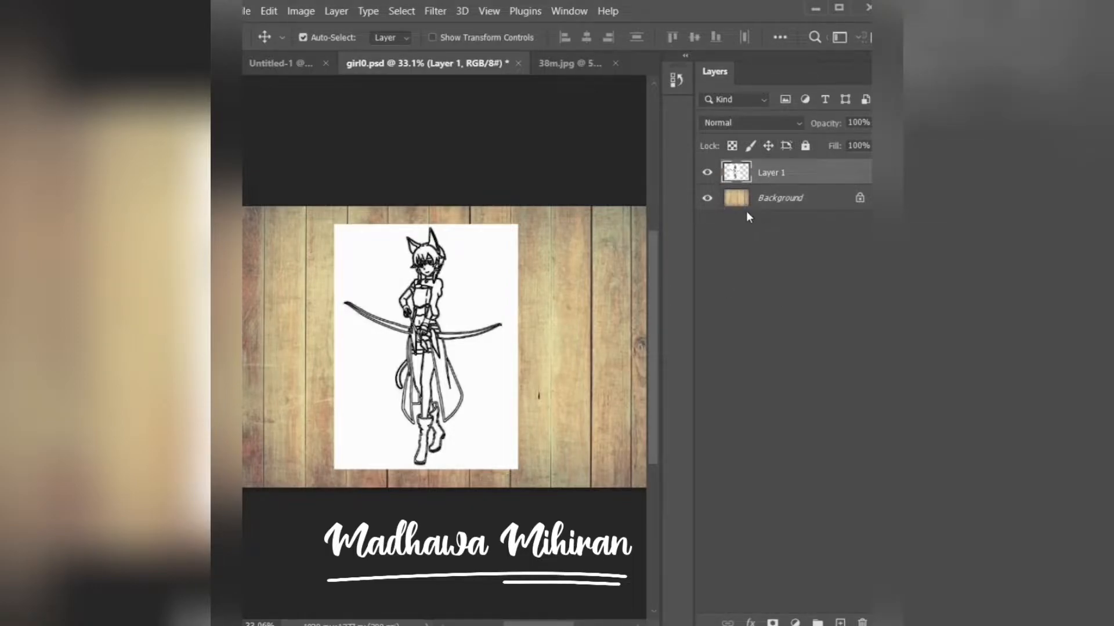
pyautogui.click(764, 123)
pyautogui.click(741, 174)
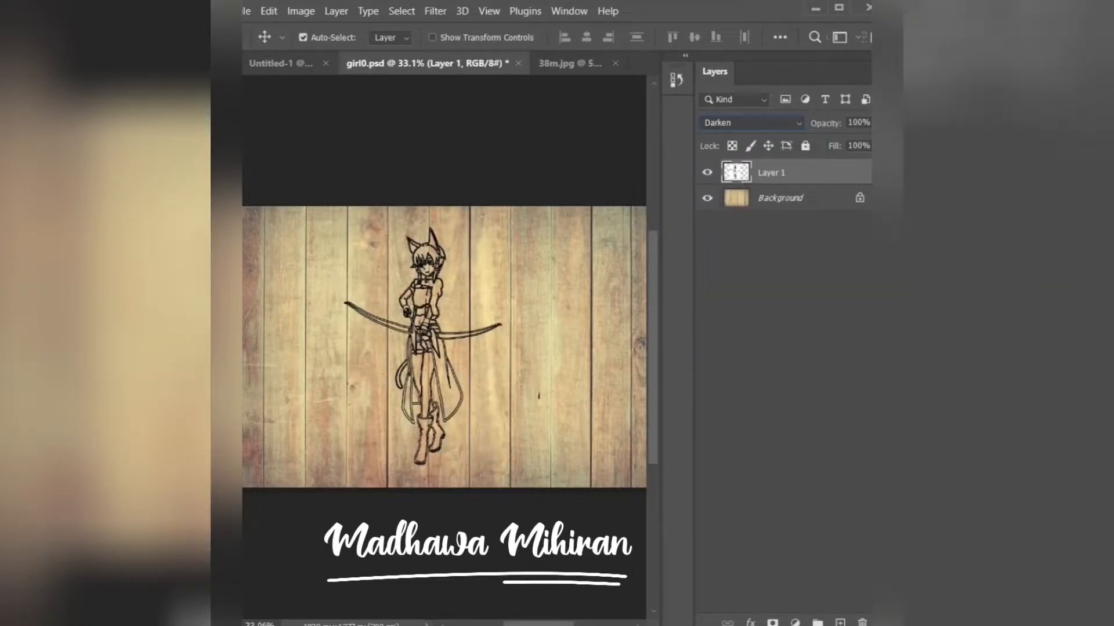
# - Lower the drawing layer's opacity to 41%
pyautogui.moveTo(869, 123); pyautogui.dragTo(834, 143)
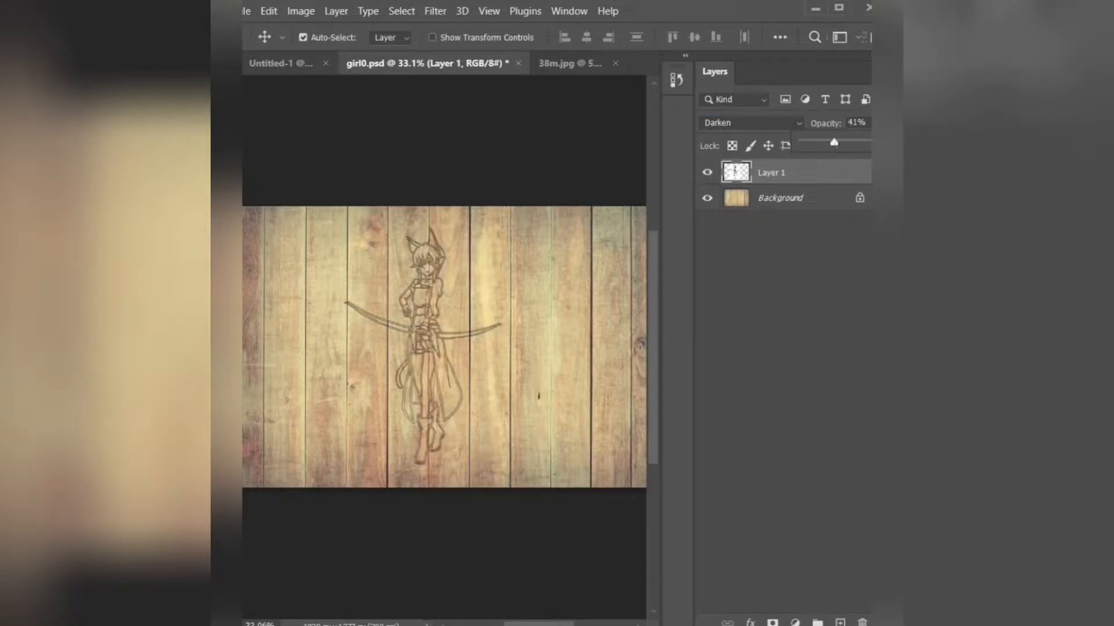
pyautogui.hotkey('ctrl', '+')
pyautogui.hotkey('ctrl', '+')
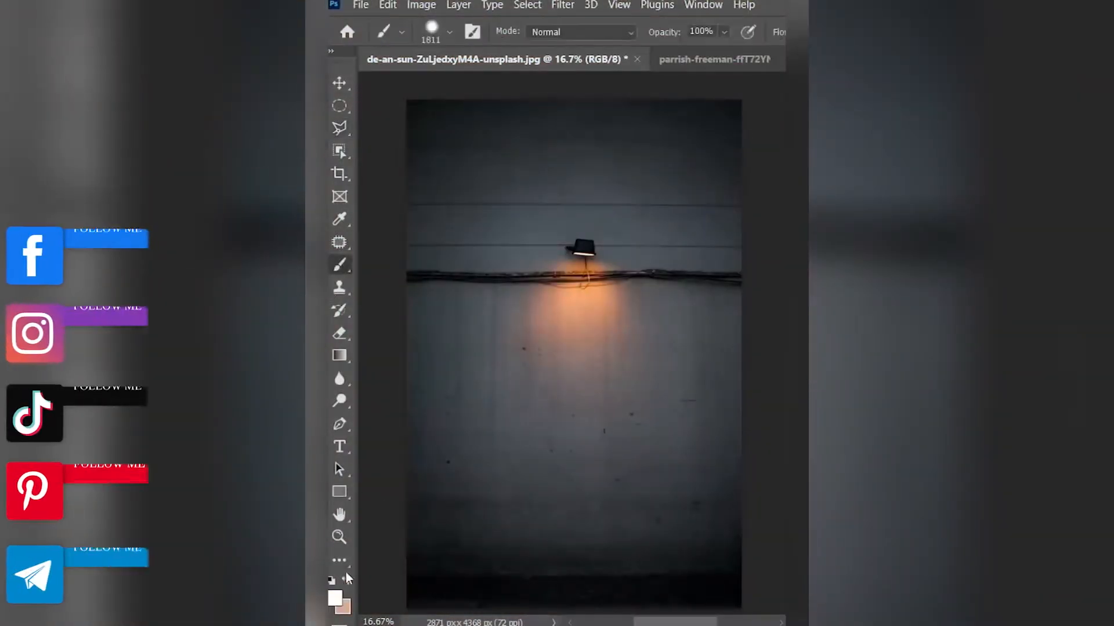
# - Set the brush size to 62 px and dab a small white dot on a new layer over the wall
pyautogui.click(449, 32)
pyautogui.moveTo(469, 88); pyautogui.dragTo(464, 87)
pyautogui.click(537, 430)
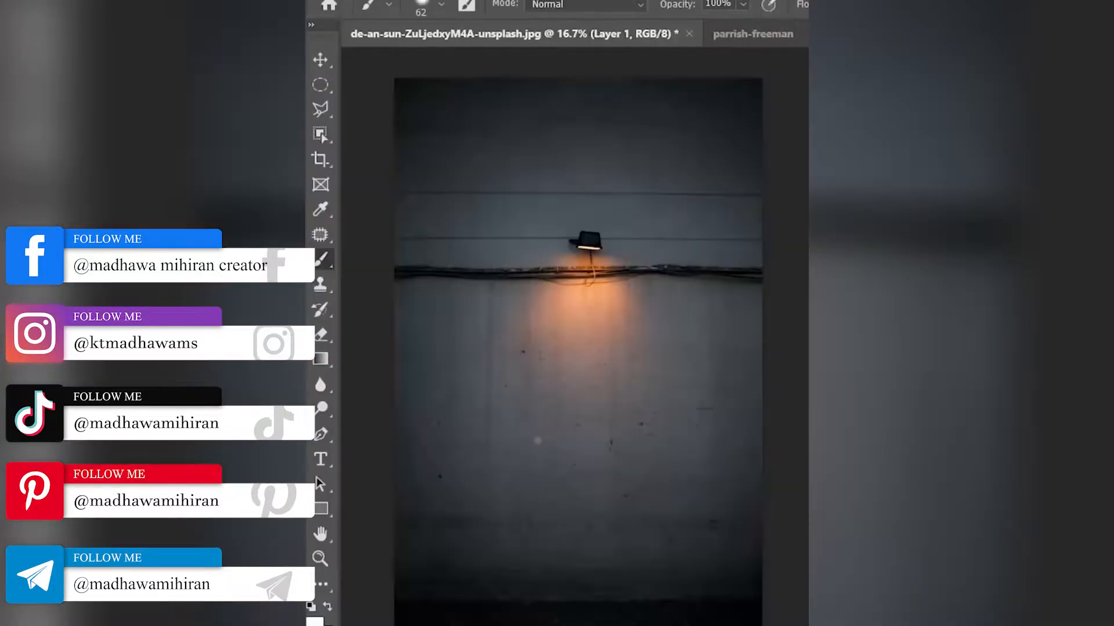
# - Set the brush size to 1102 px, swap the foreground and background colours, and dab a large spot below the lamp
pyautogui.click(439, 6)
pyautogui.moveTo(504, 66); pyautogui.dragTo(513, 69)
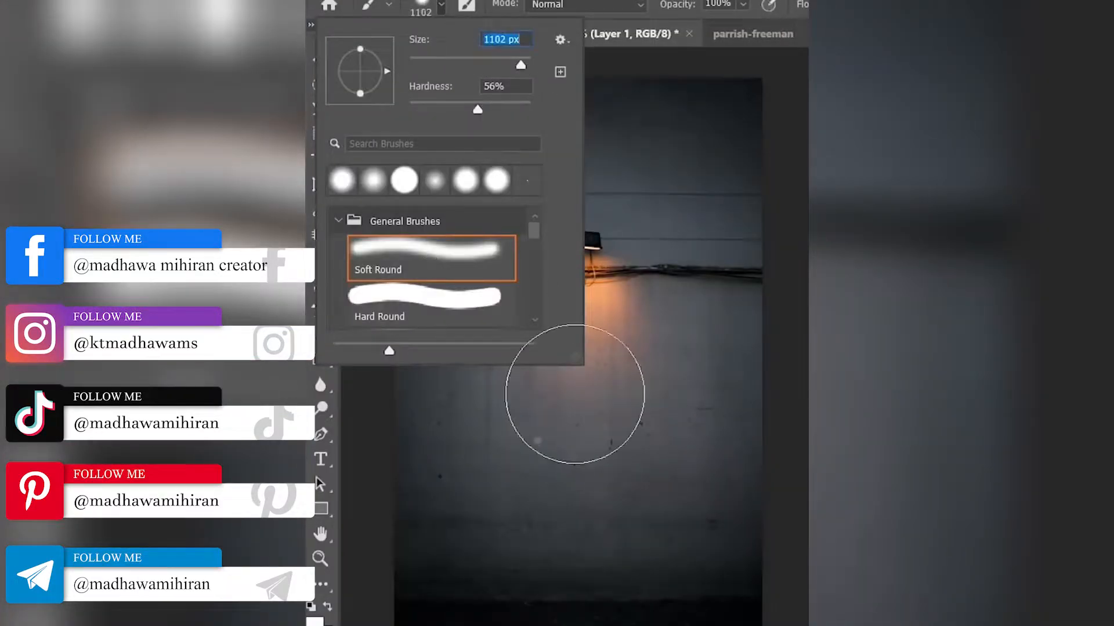
pyautogui.click(327, 608)
pyautogui.click(578, 405)
# - Squash and widen the painted spot with Free Transform, move it down to the floor, and add a new layer
pyautogui.hotkey('ctrl', 't')
pyautogui.moveTo(578, 311); pyautogui.dragTo(576, 460)
pyautogui.moveTo(490, 473); pyautogui.dragTo(383, 473)
pyautogui.moveTo(526, 458); pyautogui.dragTo(598, 622)
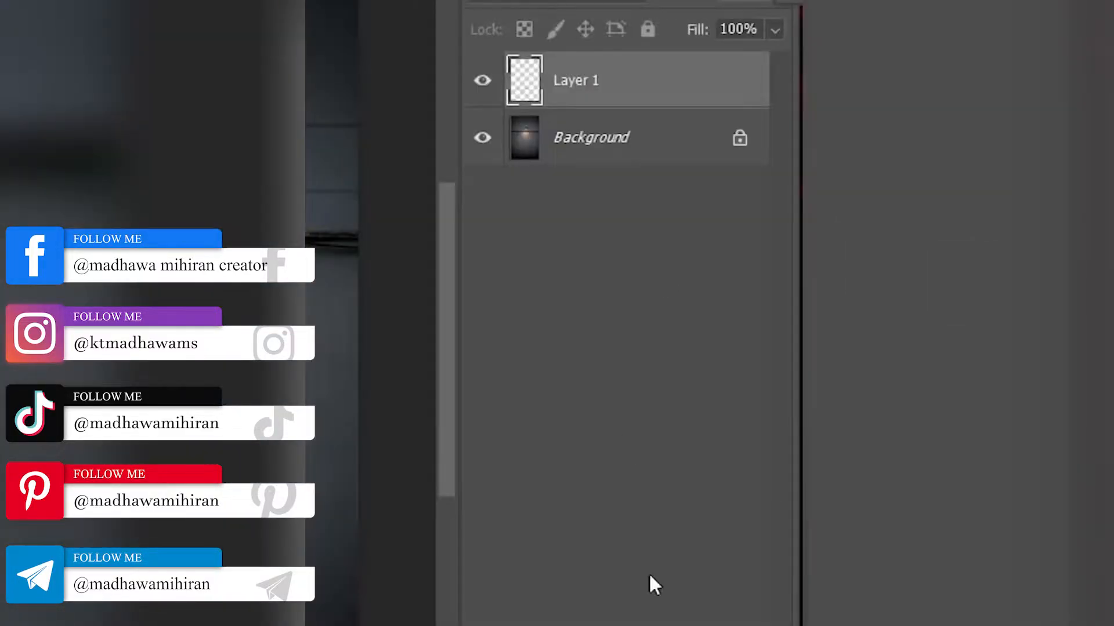
pyautogui.click(651, 586)
pyautogui.hotkey('ctrl', 'shift', 'alt', 'n')
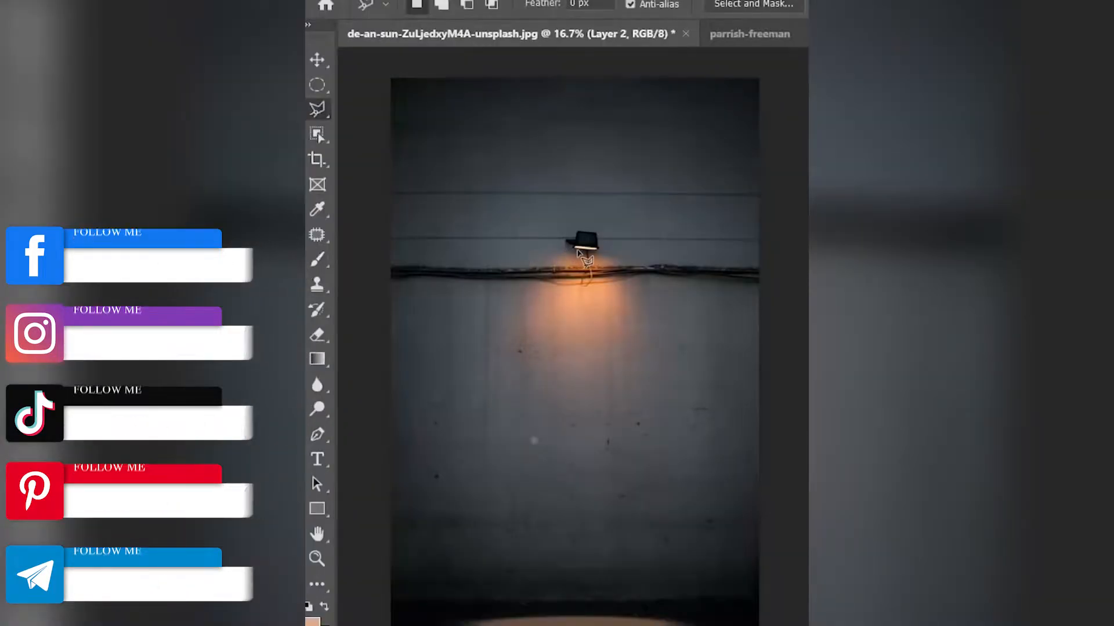
# - Outline a light cone from the lamp down to the floor spot with the Polygonal Lasso and fill it with the foreground colour on Layer 2
pyautogui.click(577, 168)
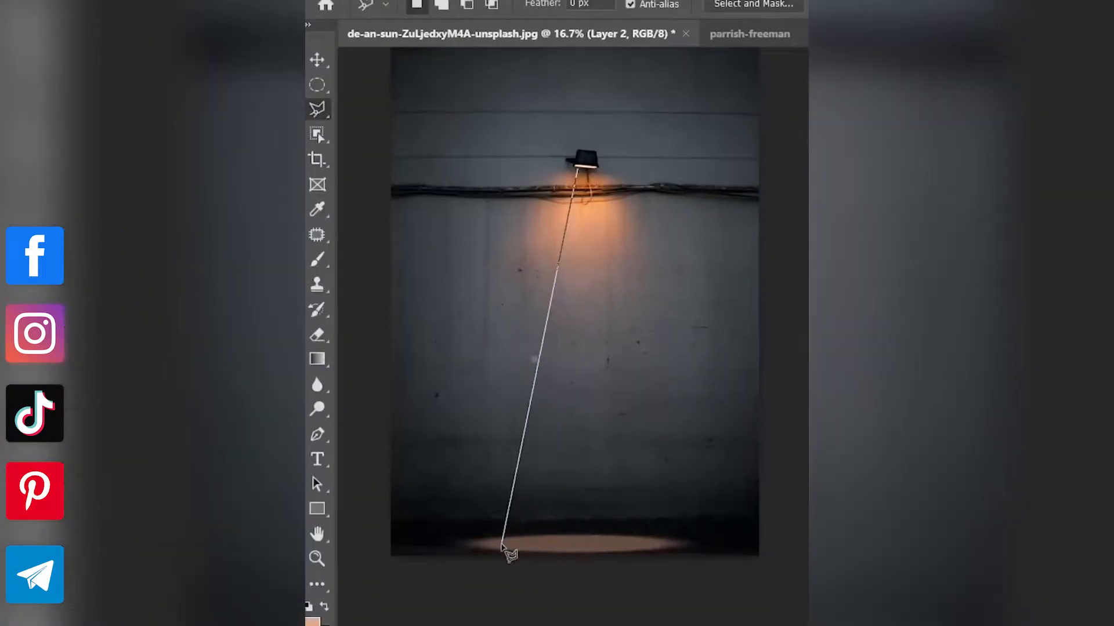
pyautogui.click(502, 544)
pyautogui.click(663, 547)
pyautogui.click(582, 169)
pyautogui.hotkey('alt', 'Delete')
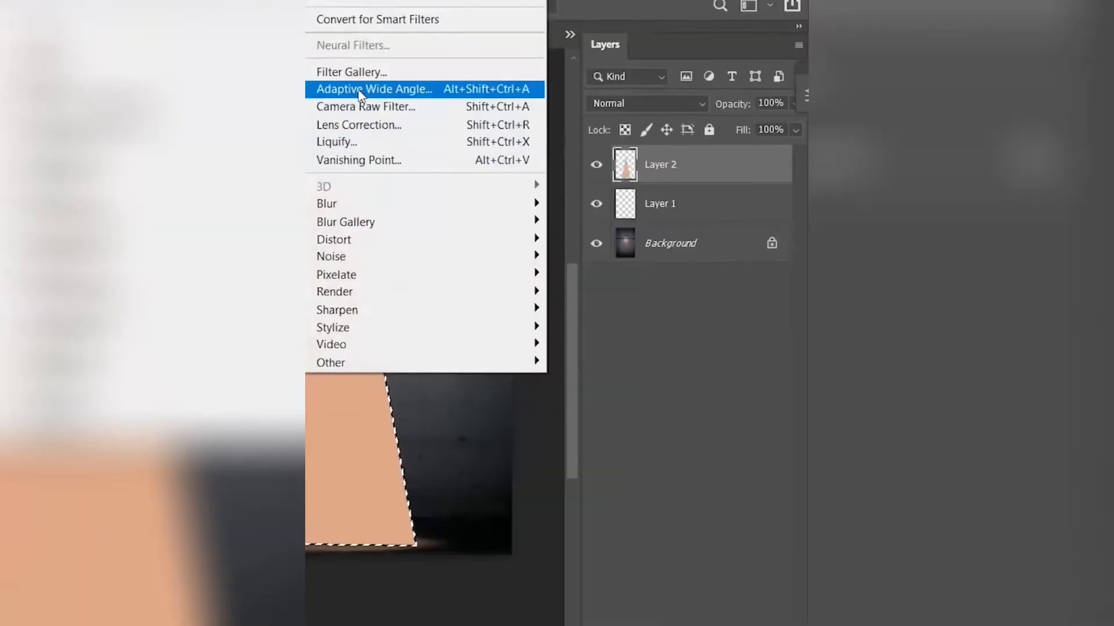
# - Soften the filled light cone on Layer 2 with a Gaussian Blur
pyautogui.moveTo(323, 207)
pyautogui.click(580, 268)
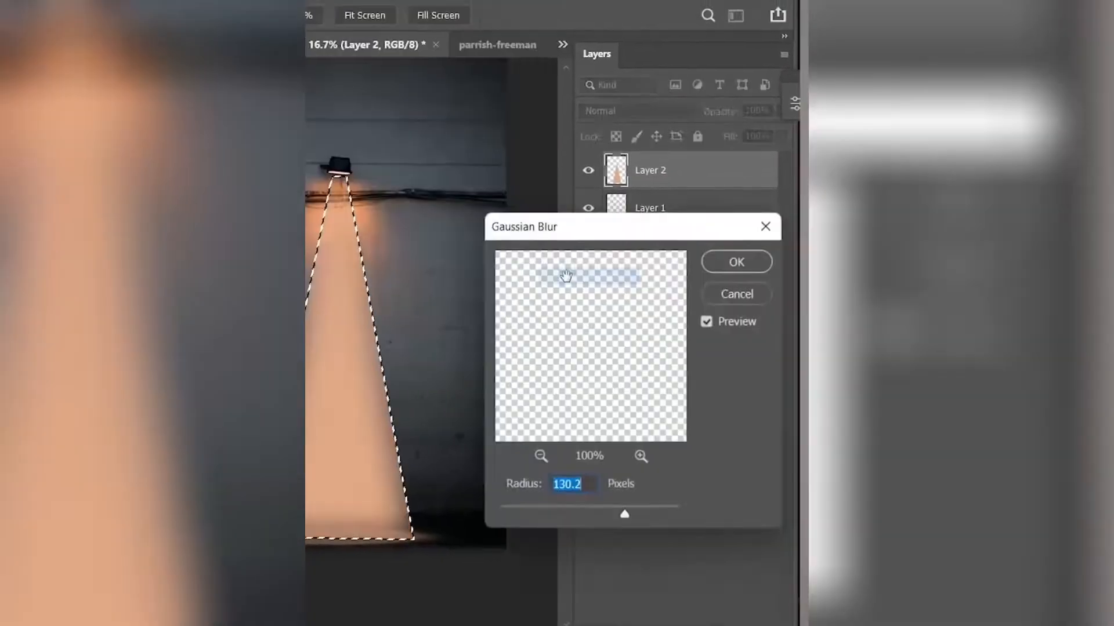
pyautogui.moveTo(631, 516); pyautogui.dragTo(640, 507)
pyautogui.click(741, 263)
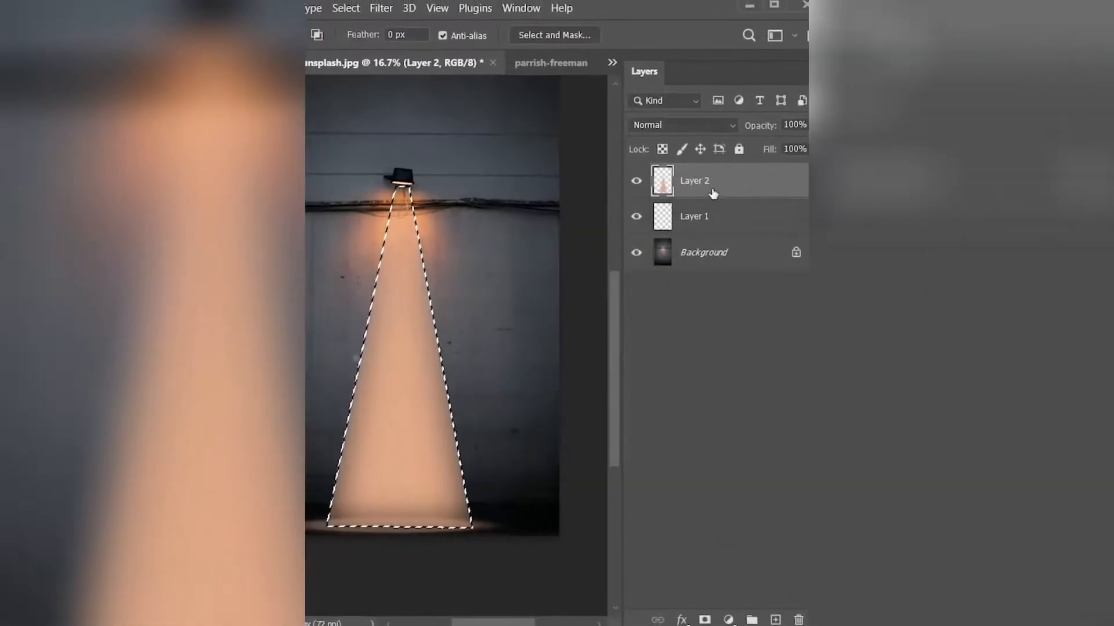
# - Change Layer 2's blend mode so the light cone blends into the wall, and set Layer 1's opacity to 50%
pyautogui.click(667, 115)
pyautogui.click(662, 341)
pyautogui.click(717, 216)
pyautogui.click(790, 125)
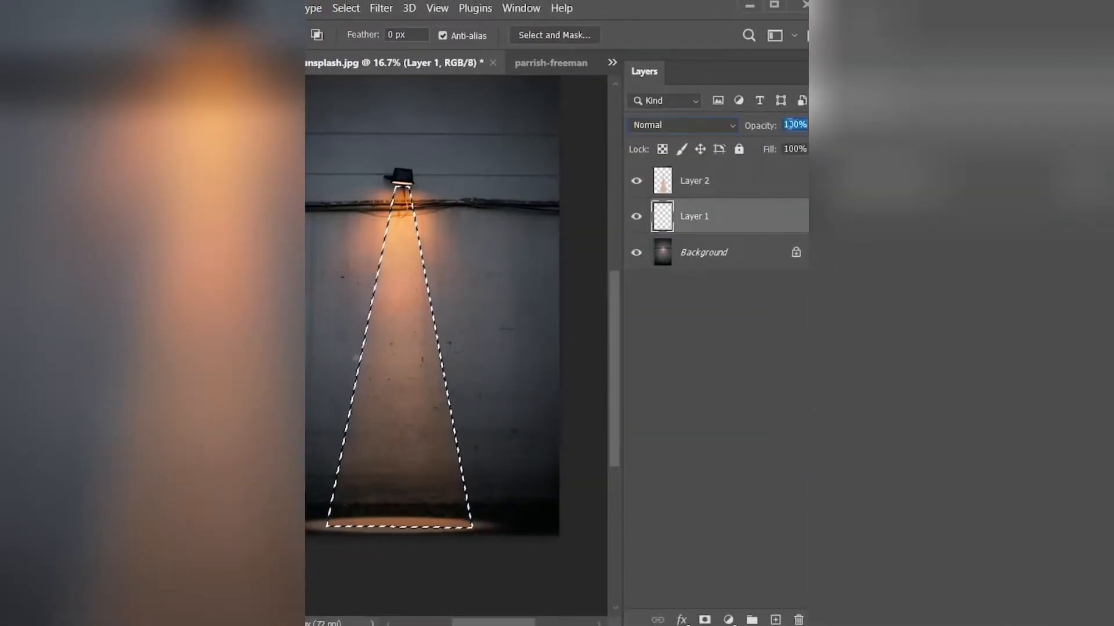
pyautogui.write('50')
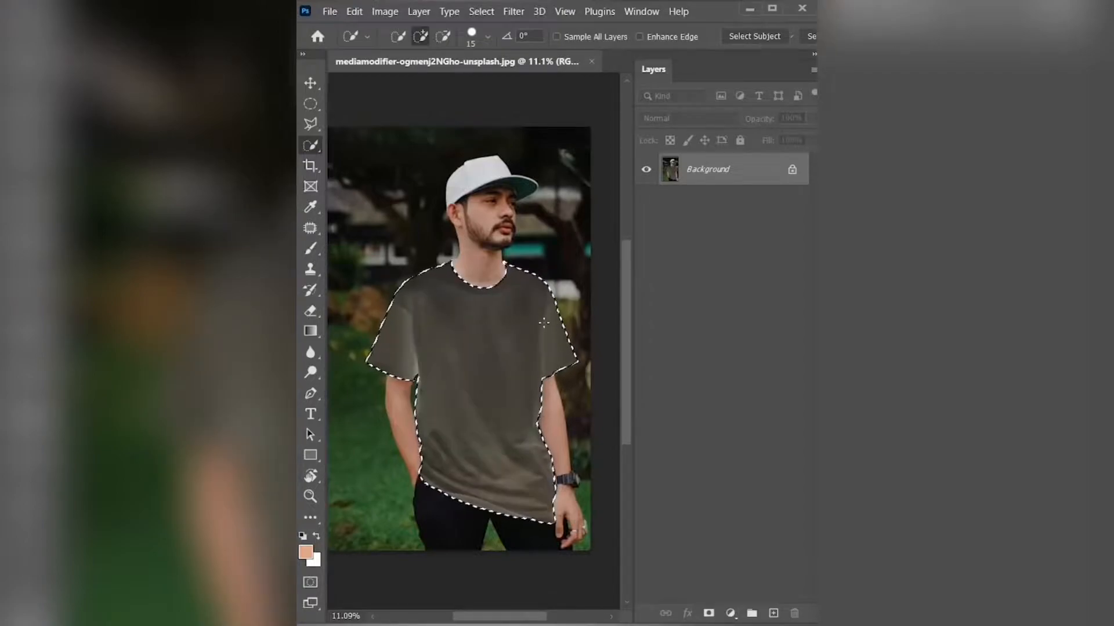
# - Copy the selected T-shirt to a new layer and add a Levels adjustment layer above it
pyautogui.hotkey('ctrl', 'd')
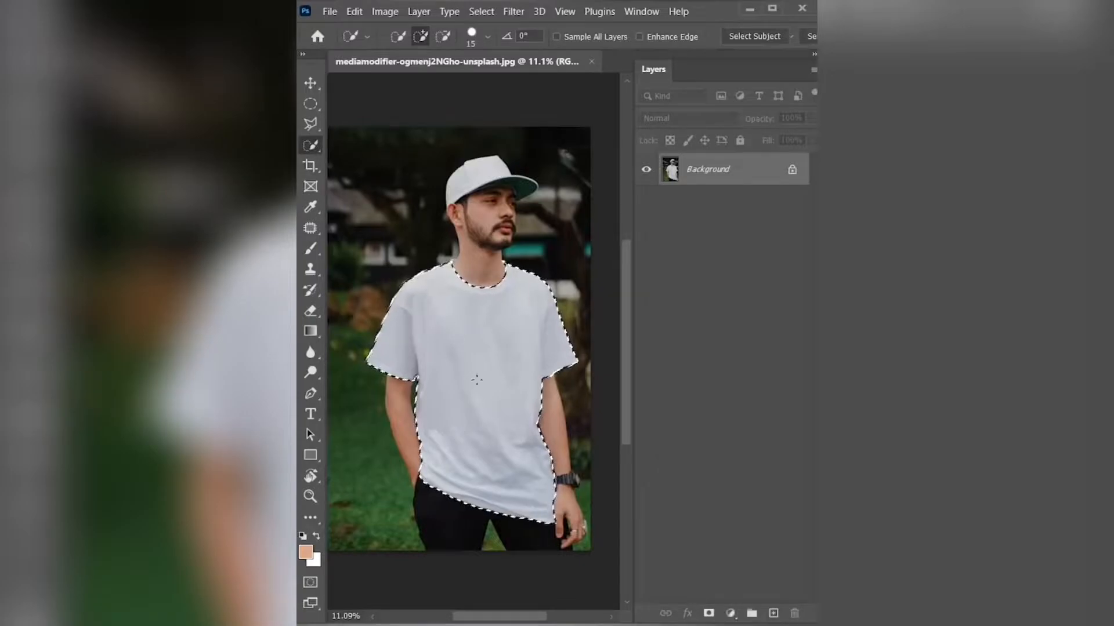
pyautogui.hotkey('ctrl', 'j')
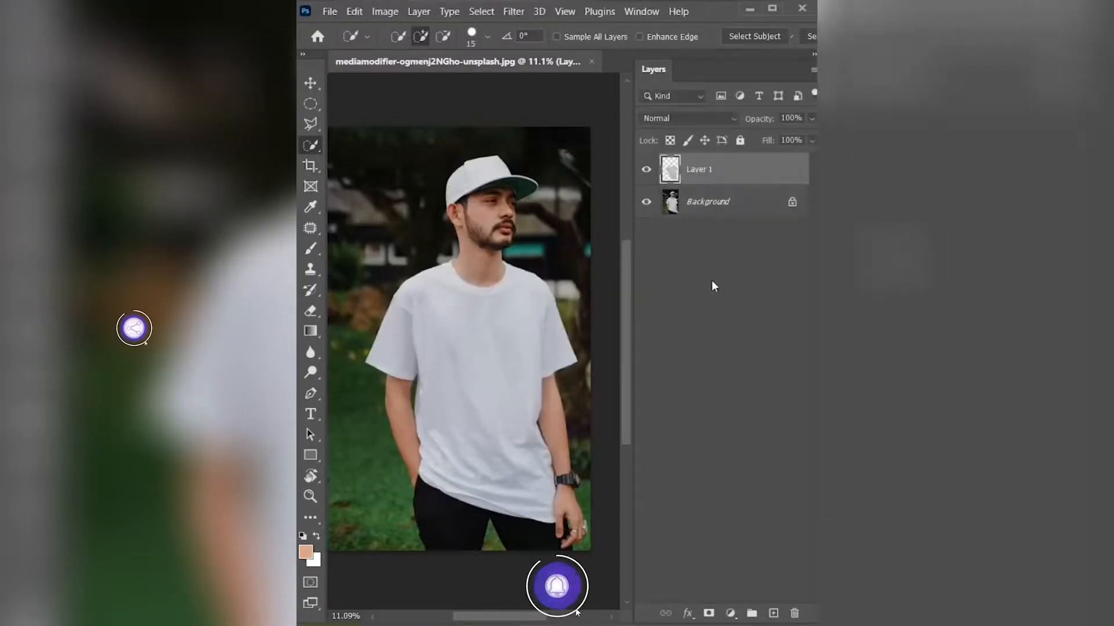
pyautogui.click(730, 613)
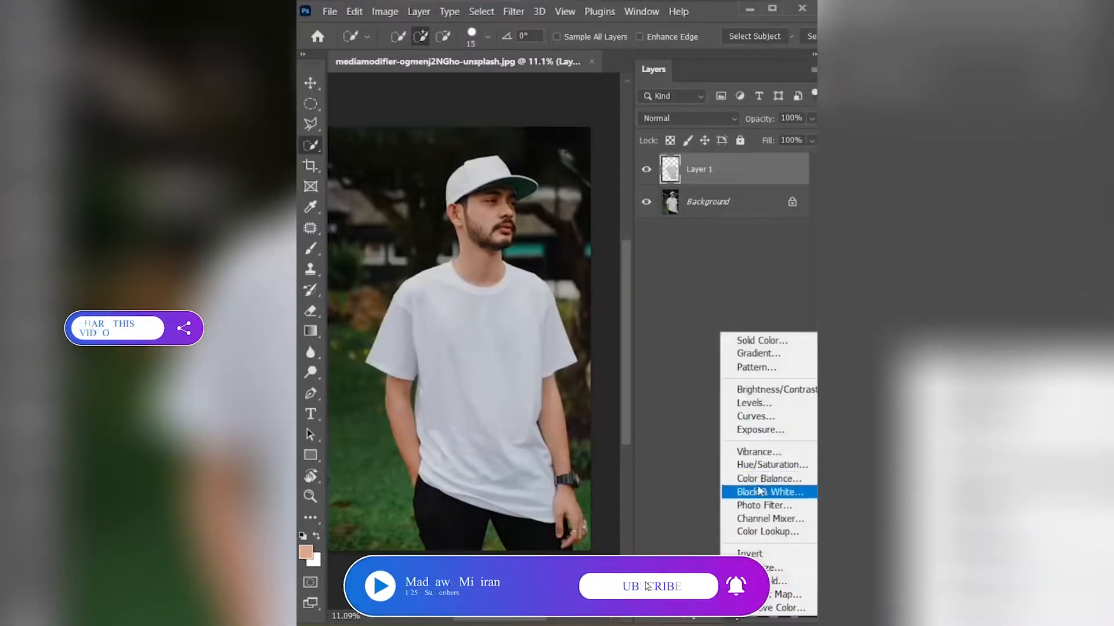
pyautogui.click(754, 403)
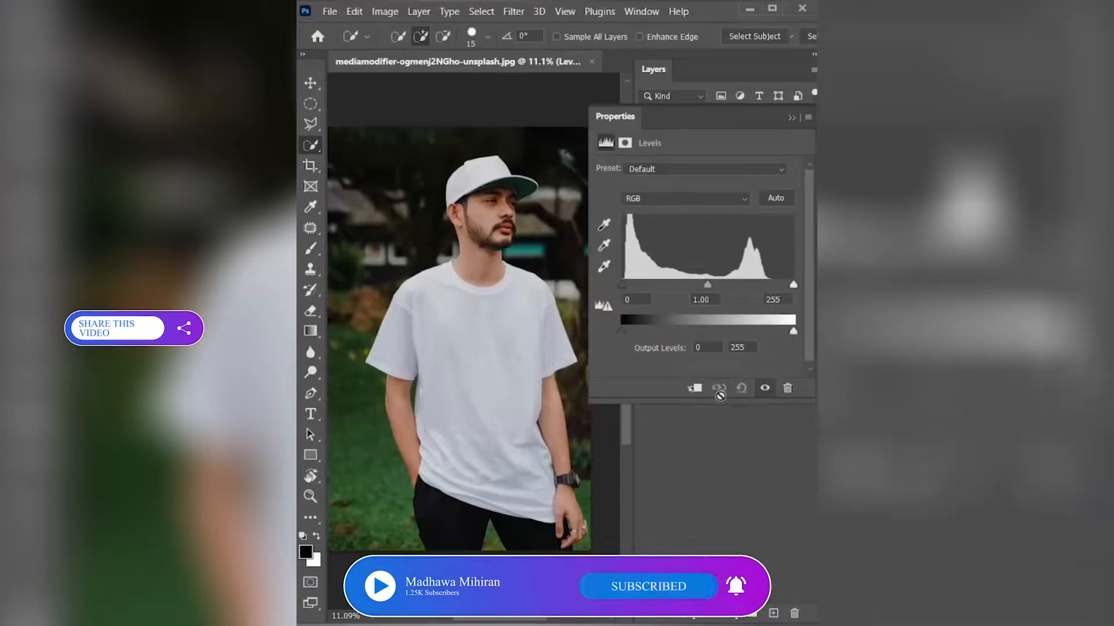
# - Turn the T-shirt black with the clipped Levels adjustment, setting the white output level to 0 and the midtone to 0.22
pyautogui.moveTo(794, 332); pyautogui.dragTo(622, 332)
pyautogui.moveTo(723, 290); pyautogui.dragTo(771, 291)
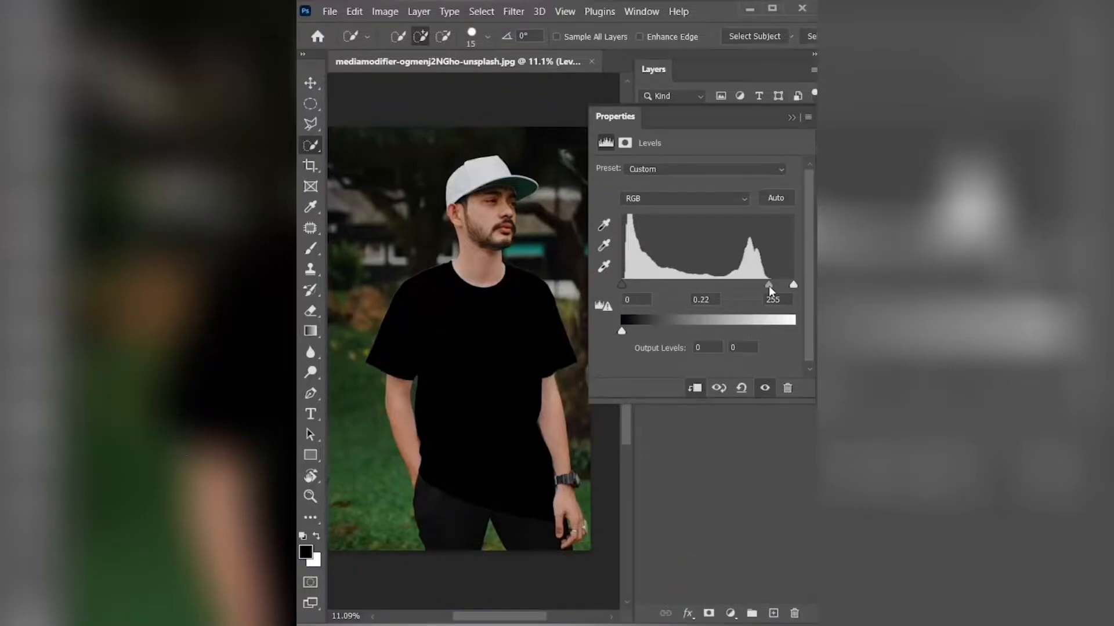
pyautogui.click(790, 118)
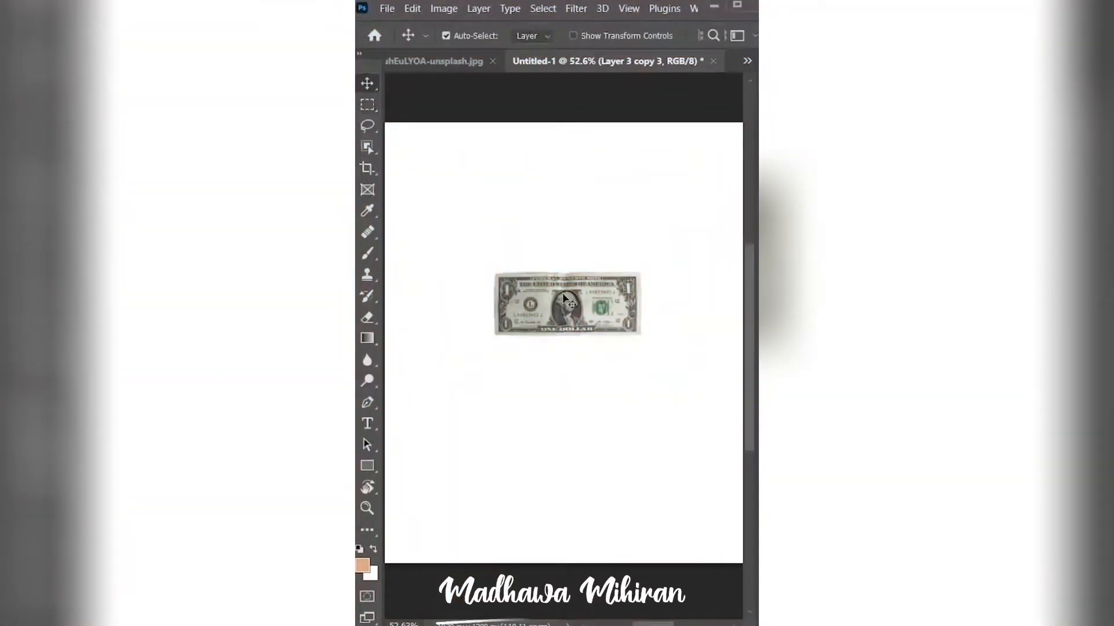
# - Try to scatter the dollar bill by hand, moving copies of it around the canvas
pyautogui.moveTo(564, 297); pyautogui.dragTo(483, 218)
pyautogui.moveTo(511, 306); pyautogui.dragTo(542, 407)
pyautogui.moveTo(551, 306)
pyautogui.mouseDown()
pyautogui.moveTo(521, 344)
pyautogui.moveTo(536, 318)
pyautogui.mouseUp()
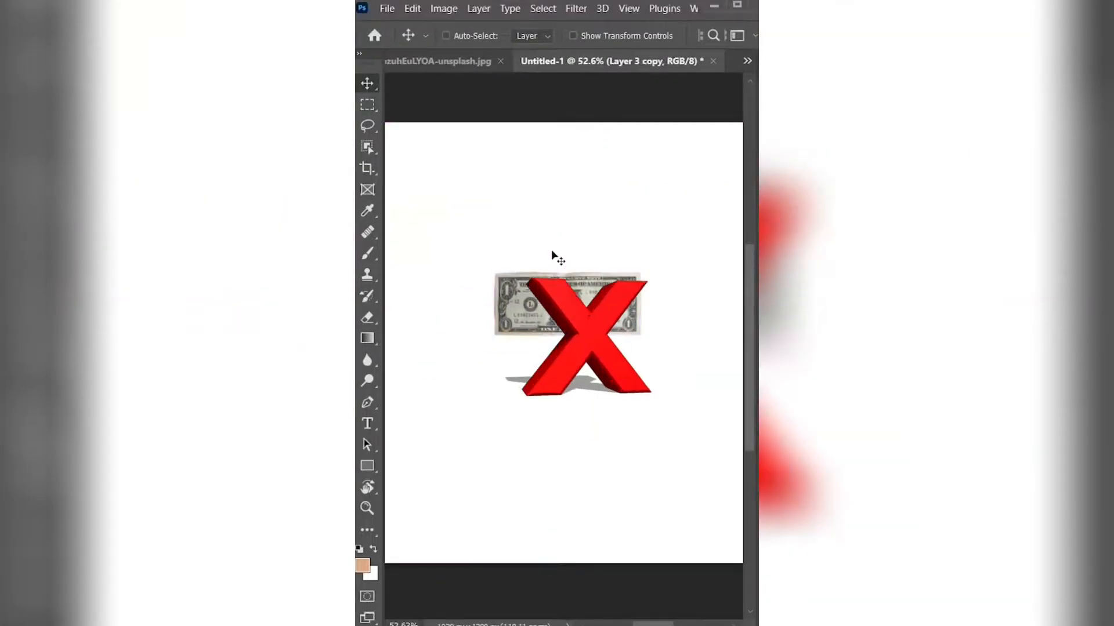
pyautogui.moveTo(593, 321); pyautogui.dragTo(584, 321)
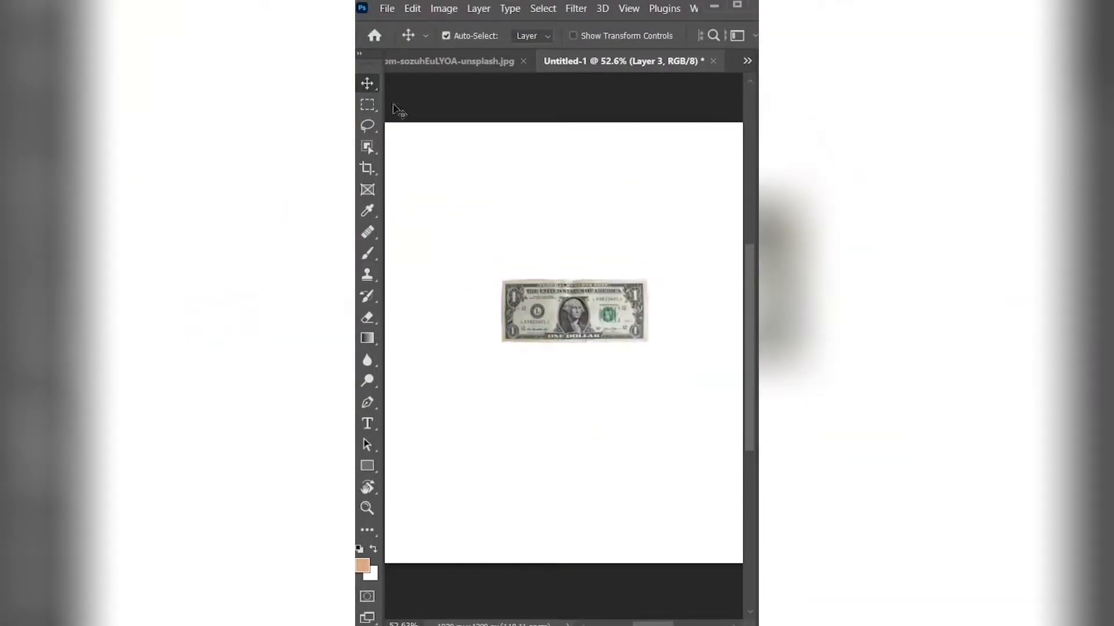
# - Select the dollar bill with a rectangular marquee and define it as a pattern
pyautogui.press('m')
pyautogui.moveTo(503, 282); pyautogui.dragTo(644, 341)
pyautogui.click(412, 8)
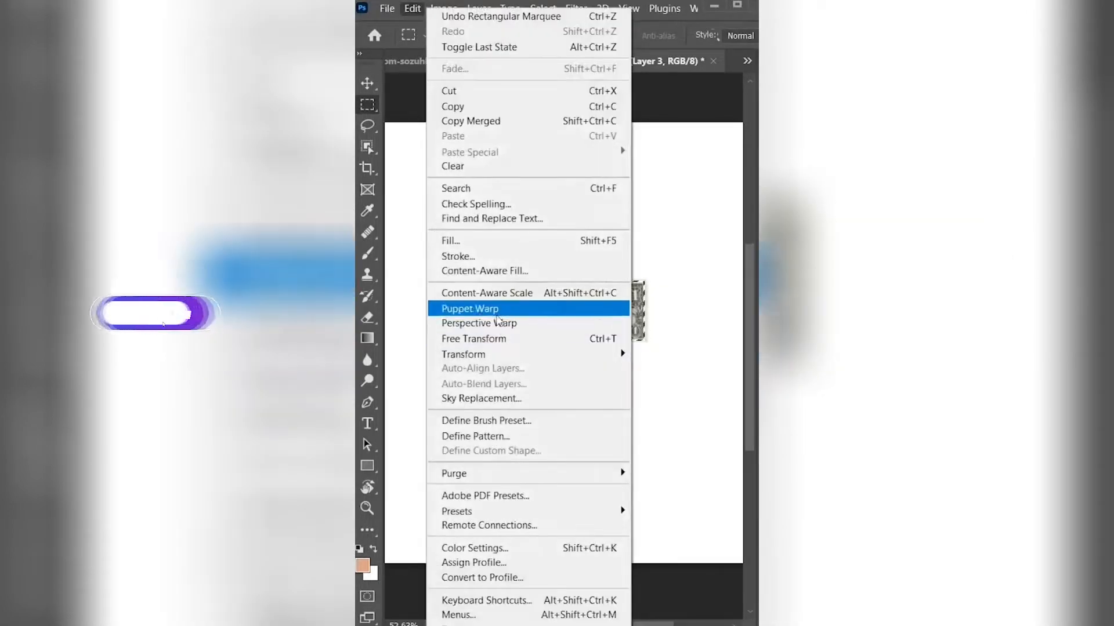
pyautogui.click(472, 433)
pyautogui.click(707, 200)
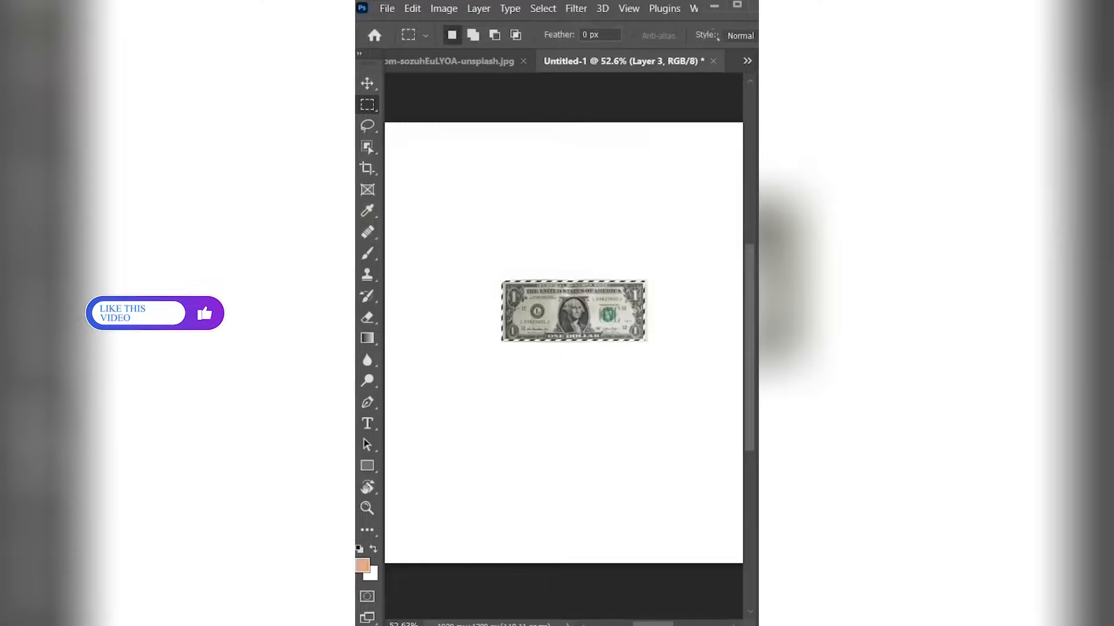
# - Clear the selection and add a new empty layer above the dollar bill layer
pyautogui.press('F7')
pyautogui.click(707, 236)
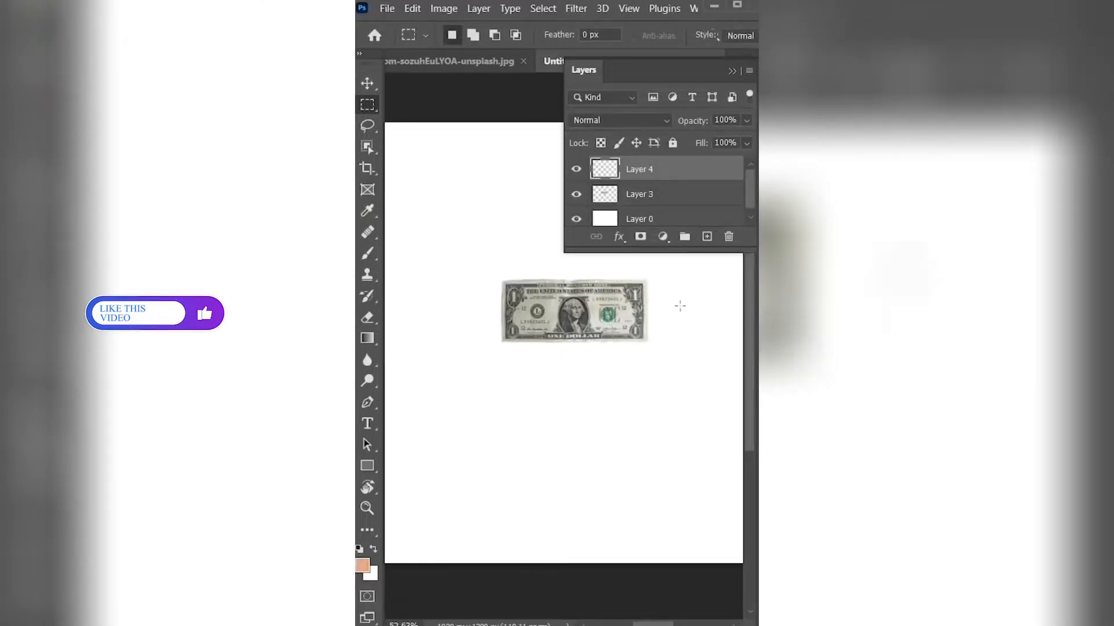
pyautogui.press('F7')
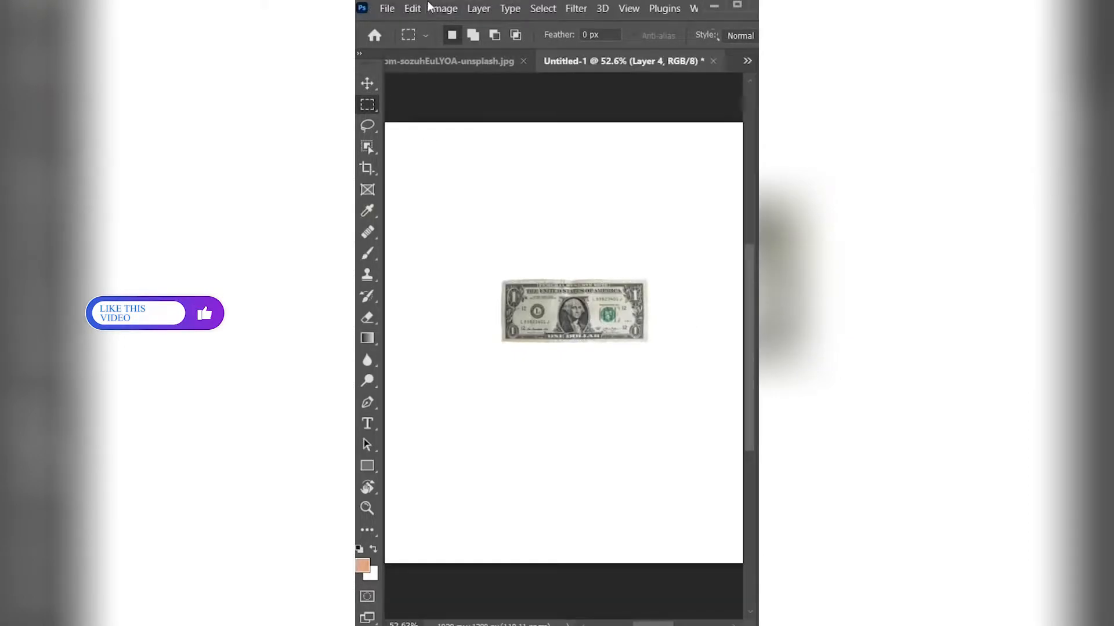
# - Fill the new layer with the dollar bill pattern using the Random Fill script
pyautogui.click(412, 9)
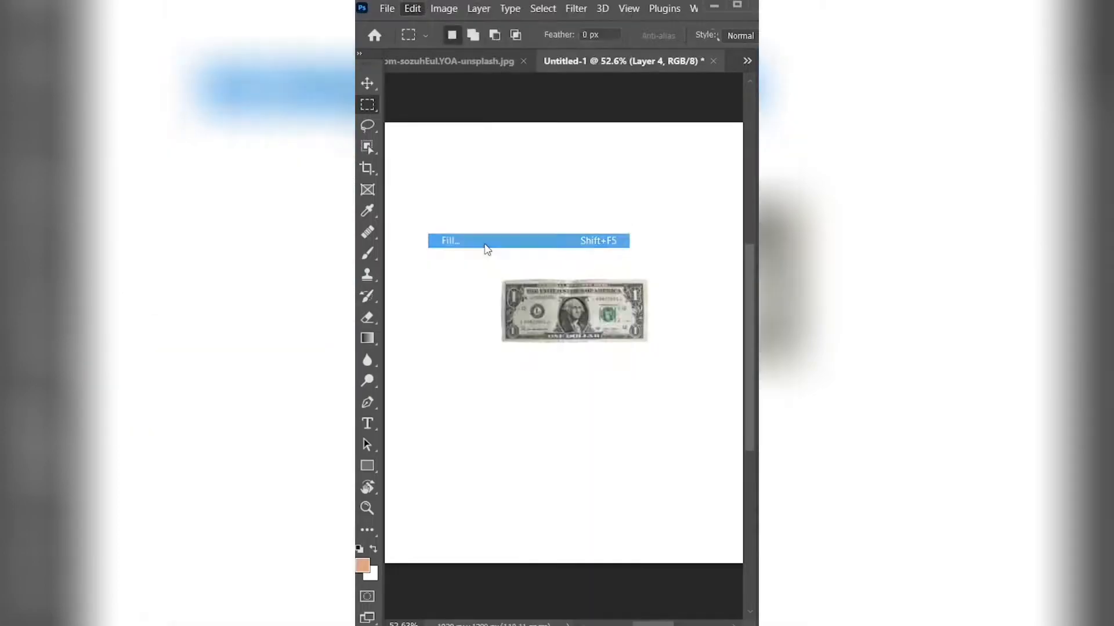
pyautogui.click(486, 241)
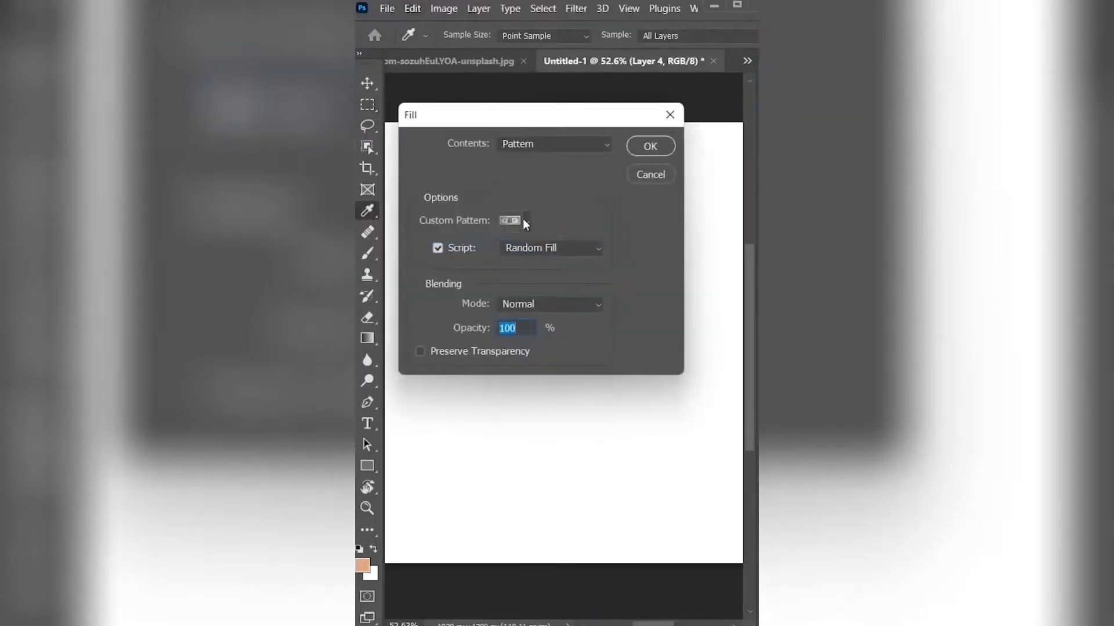
pyautogui.click(526, 221)
pyautogui.click(510, 348)
pyautogui.click(609, 193)
pyautogui.click(568, 251)
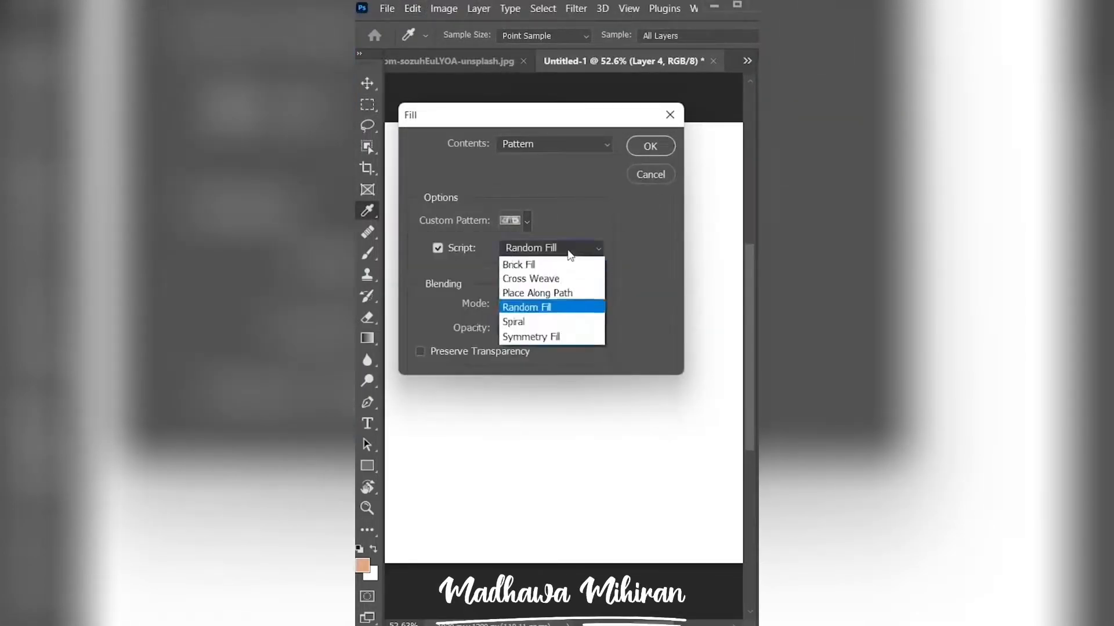
pyautogui.click(574, 306)
pyautogui.click(650, 146)
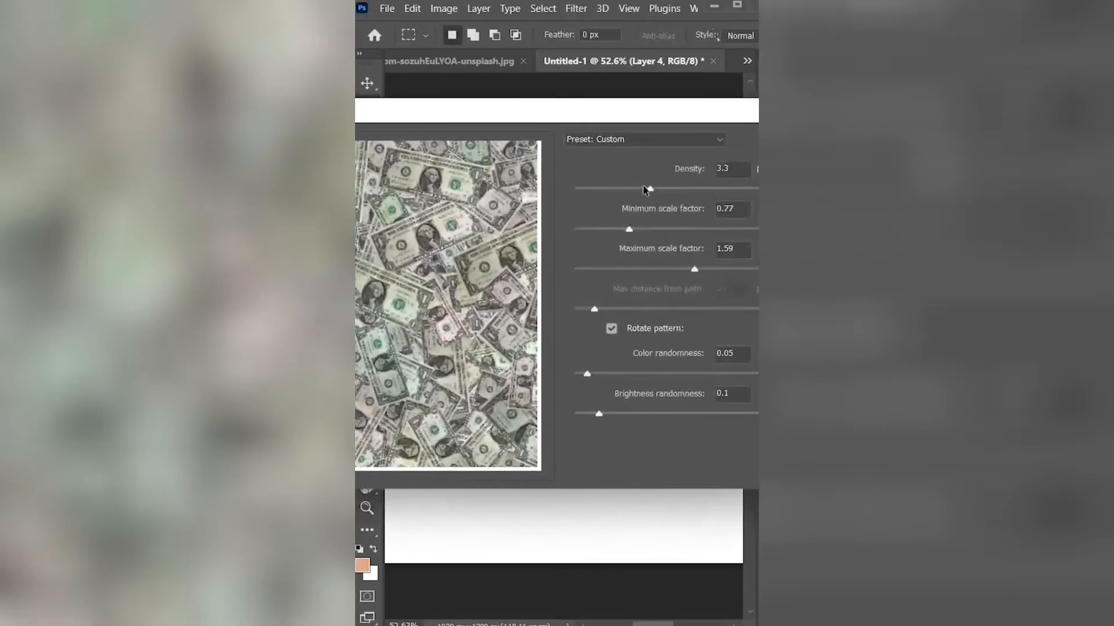
pyautogui.press('Return')
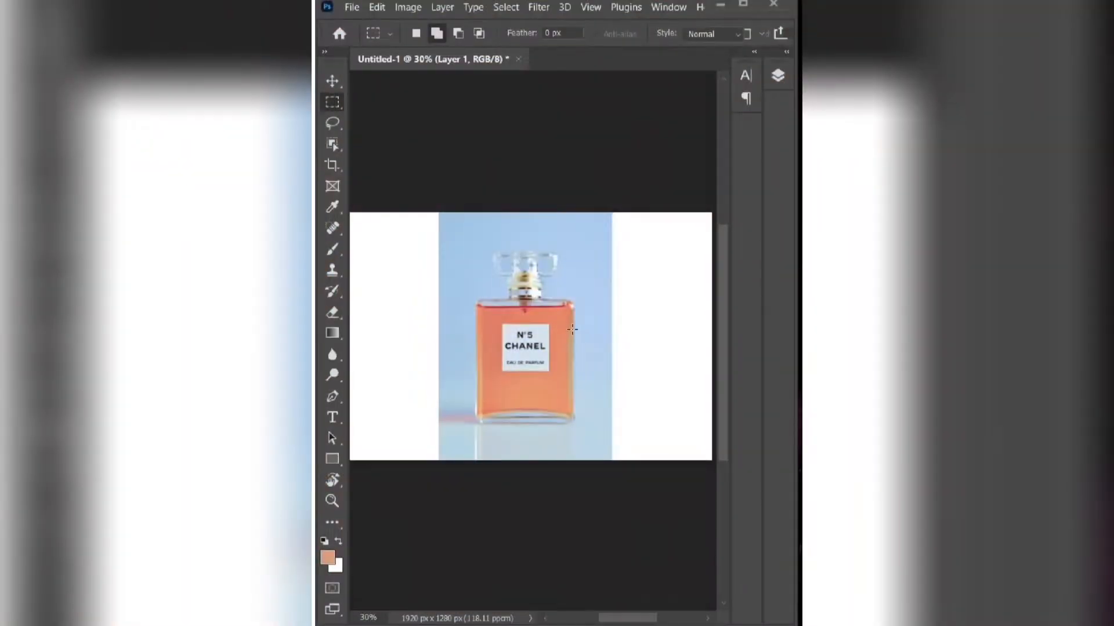
# - Duplicate the perfume photo layer, Layer 1
pyautogui.click(777, 76)
pyautogui.rightClick(670, 169)
pyautogui.click(535, 50)
pyautogui.click(337, 159)
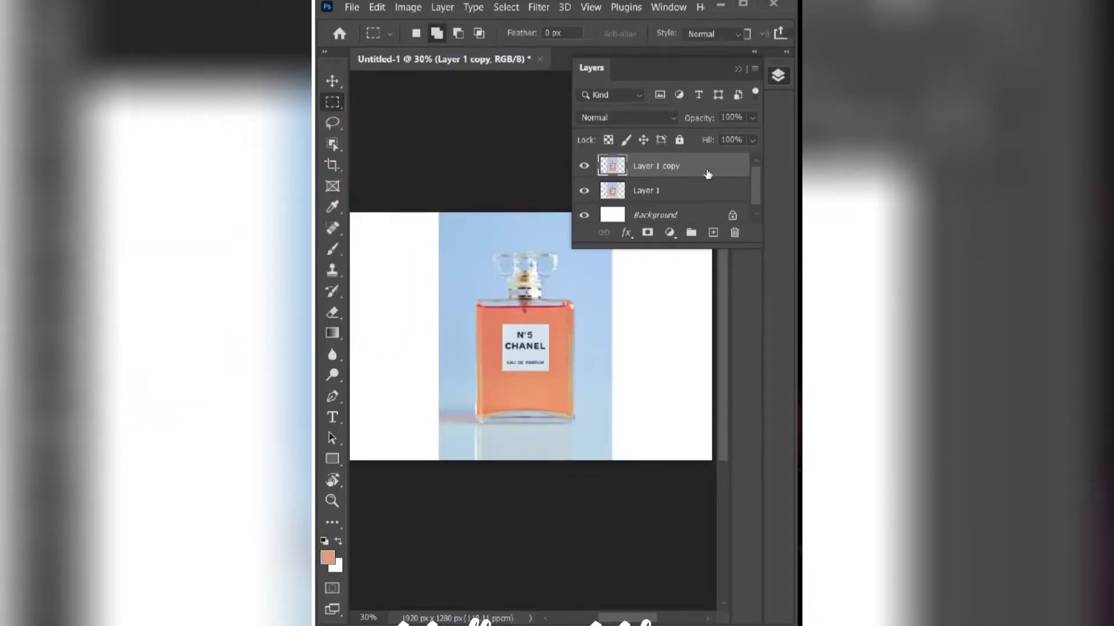
# - Try to extend the background by stretching the lower perfume layer sideways to 177.07% width with Free Transform
pyautogui.click(653, 195)
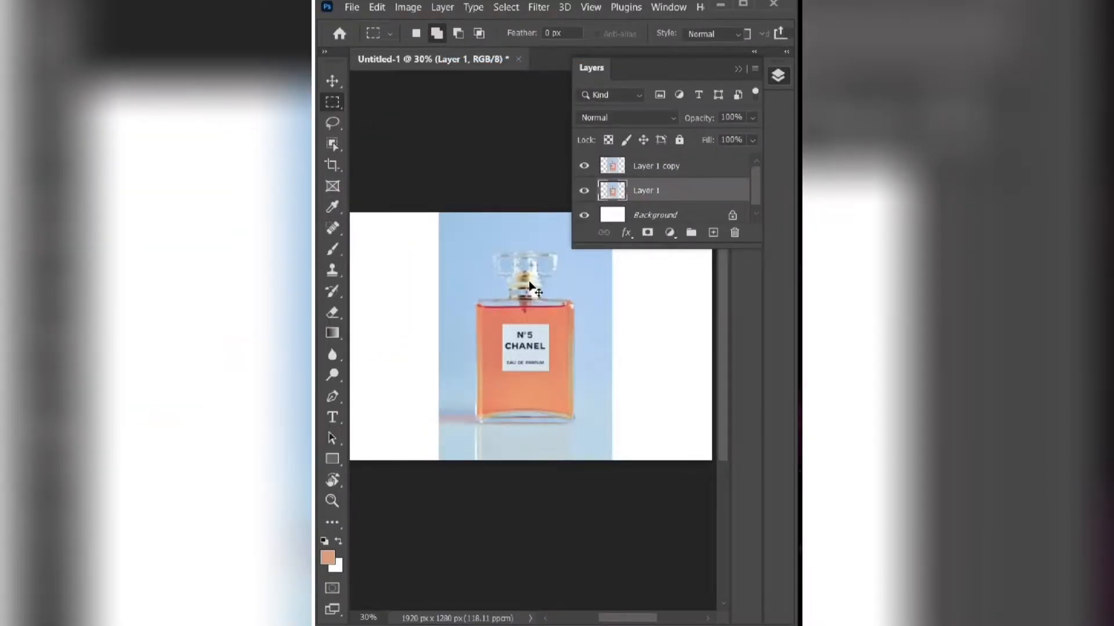
pyautogui.hotkey('ctrl', 't')
pyautogui.moveTo(440, 336); pyautogui.dragTo(538, 337)
pyautogui.hscroll(4, 615, 349)
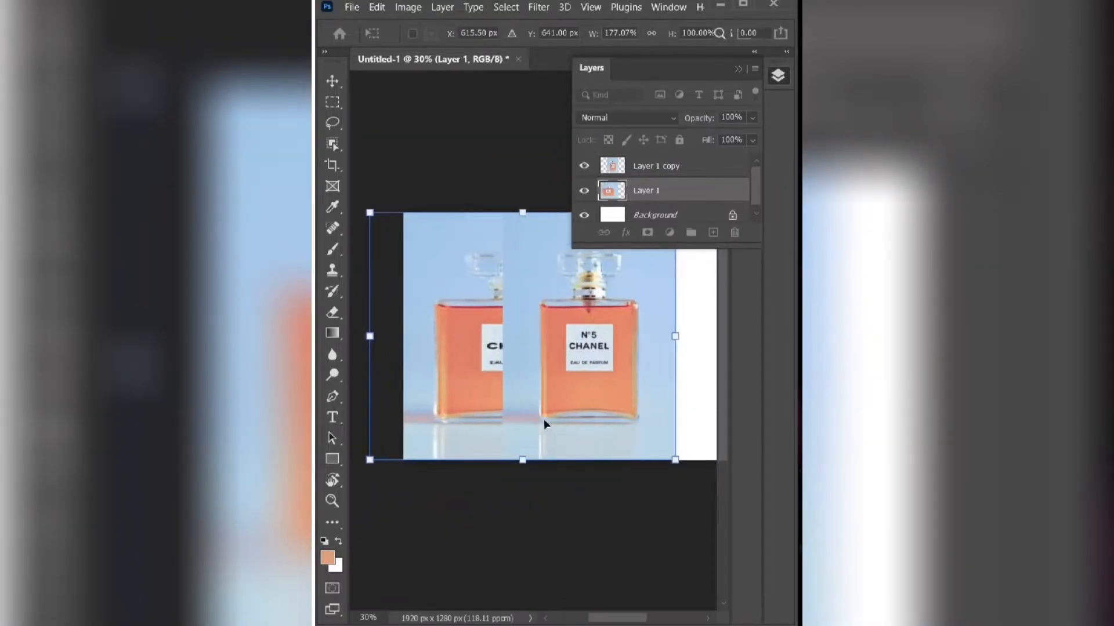
# - Undo the sideways stretch of Layer 1 and delete the duplicated perfume layer
pyautogui.hotkey('ctrl', 'z')
pyautogui.click(667, 170)
pyautogui.click(733, 232)
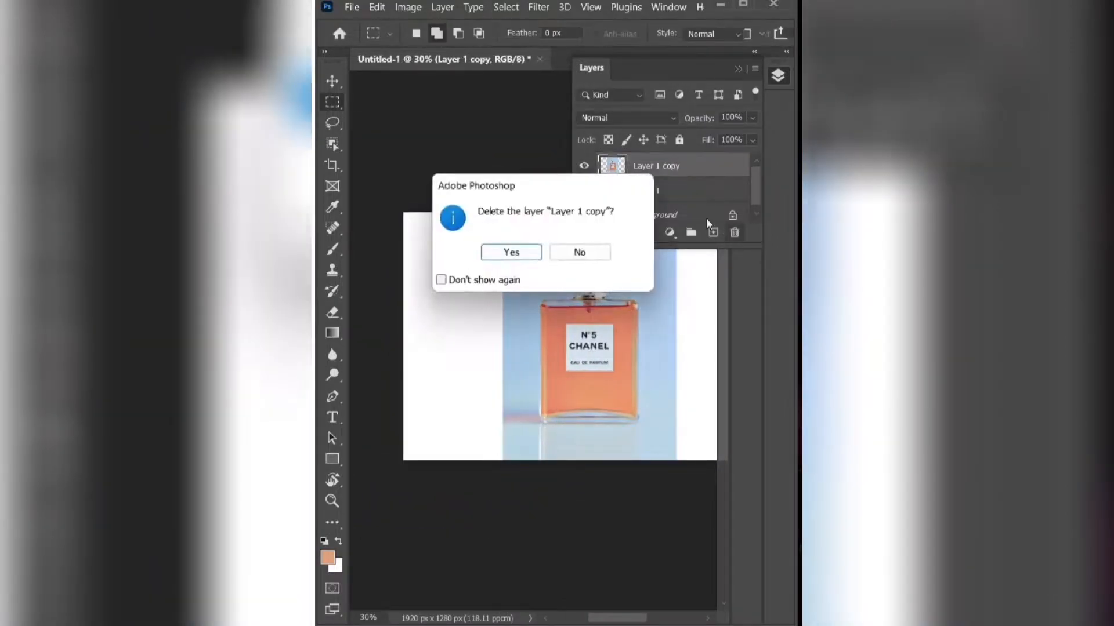
pyautogui.click(520, 254)
pyautogui.click(739, 68)
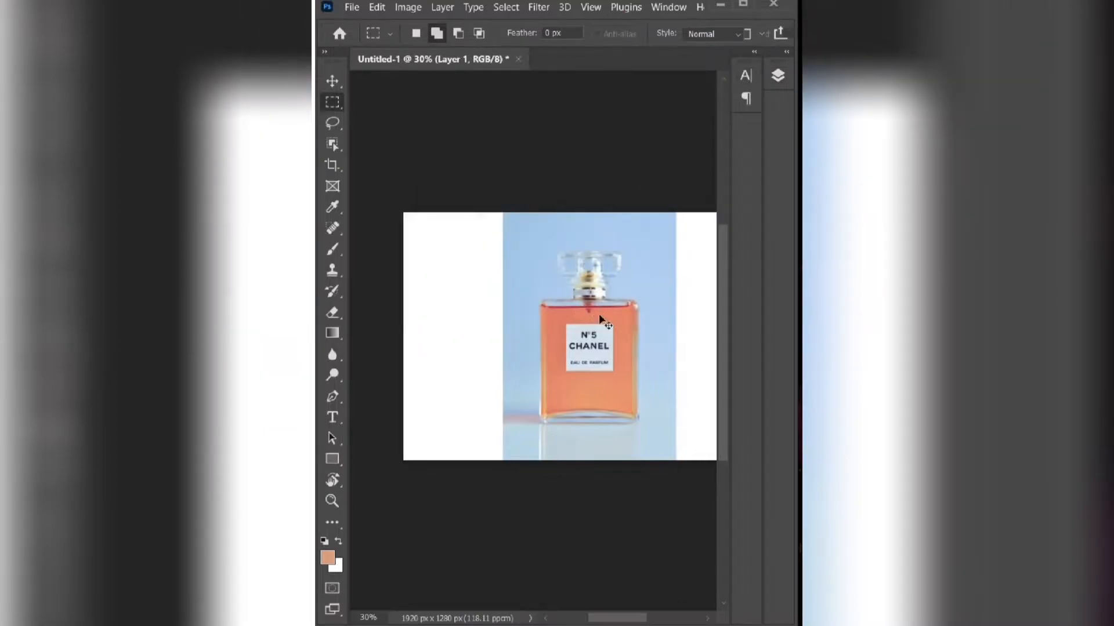
# - Duplicate the perfume photo layer once more
pyautogui.hscroll(2, 600, 318)
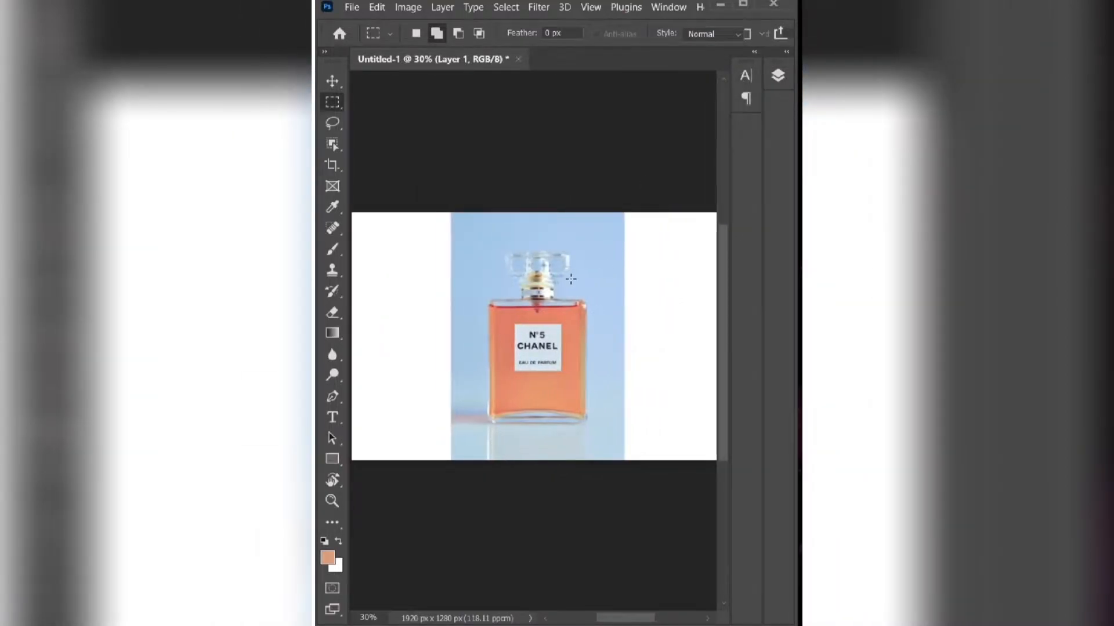
pyautogui.click(777, 76)
pyautogui.rightClick(673, 164)
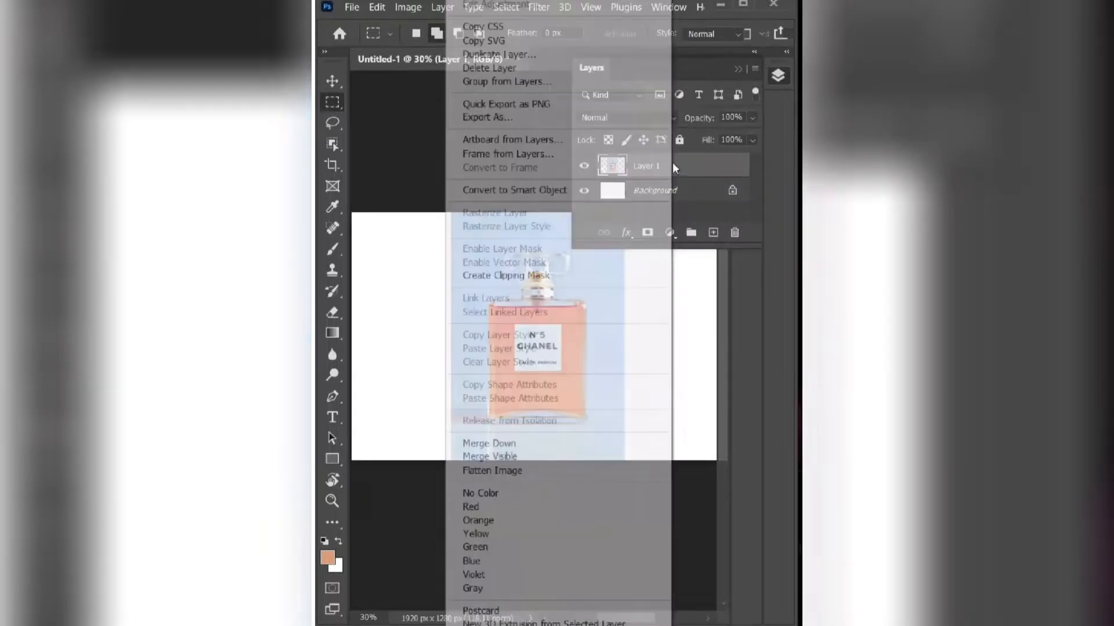
pyautogui.click(525, 48)
pyautogui.click(350, 161)
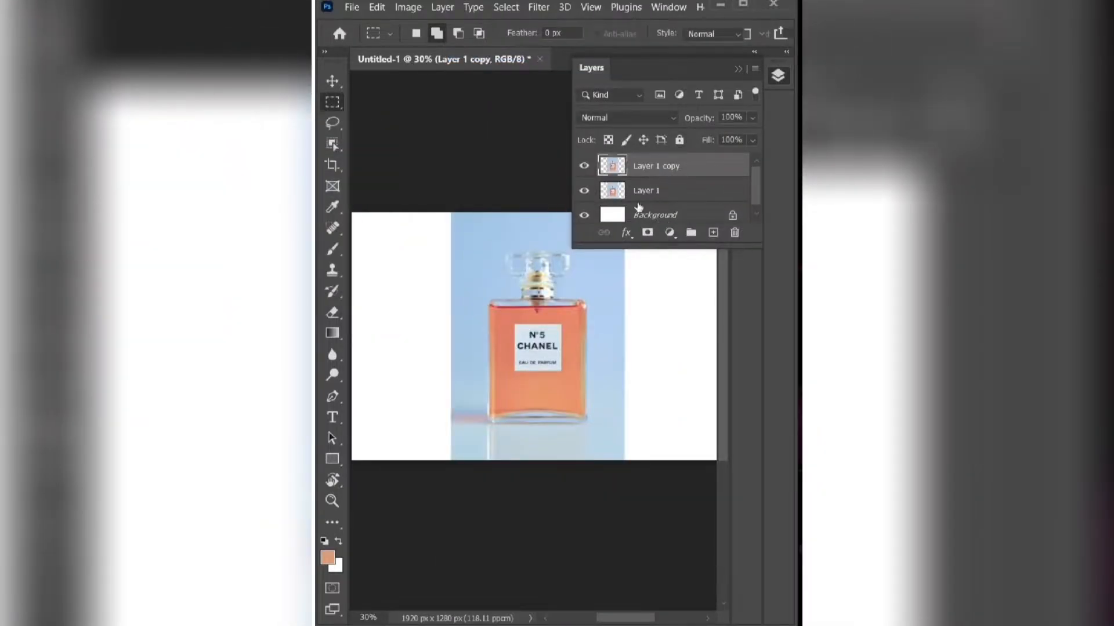
# - Try to enlarge Layer 1 behind its copy with Free Transform, to 159.32% width and 129.37% height
pyautogui.click(647, 192)
pyautogui.hotkey('ctrl', 't')
pyautogui.moveTo(452, 340); pyautogui.dragTo(411, 337)
pyautogui.moveTo(621, 336); pyautogui.dragTo(688, 336)
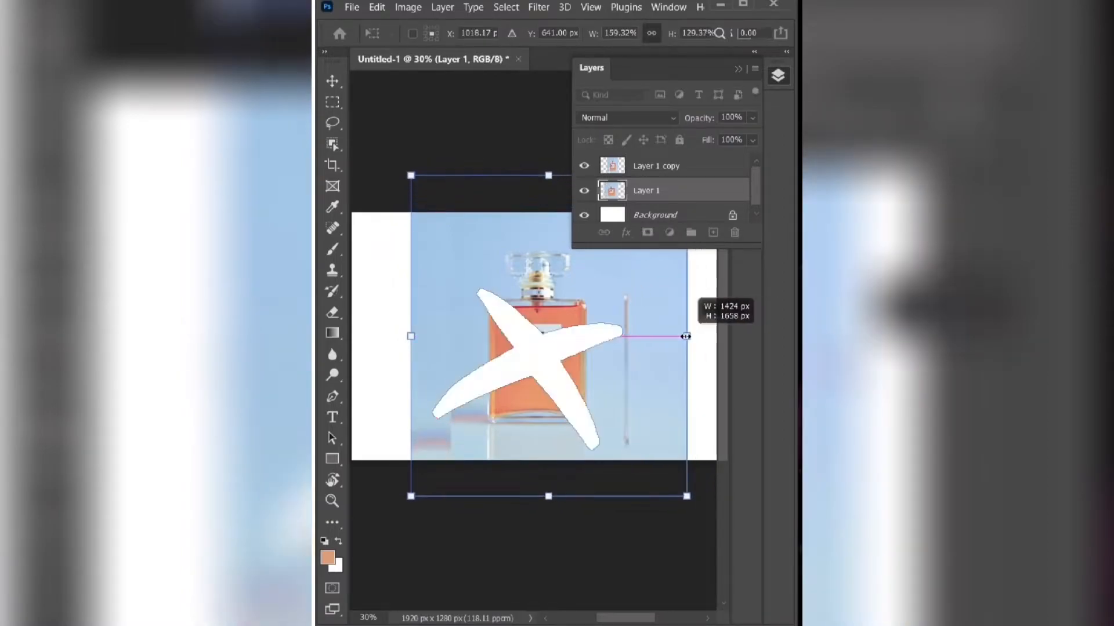
pyautogui.click(741, 69)
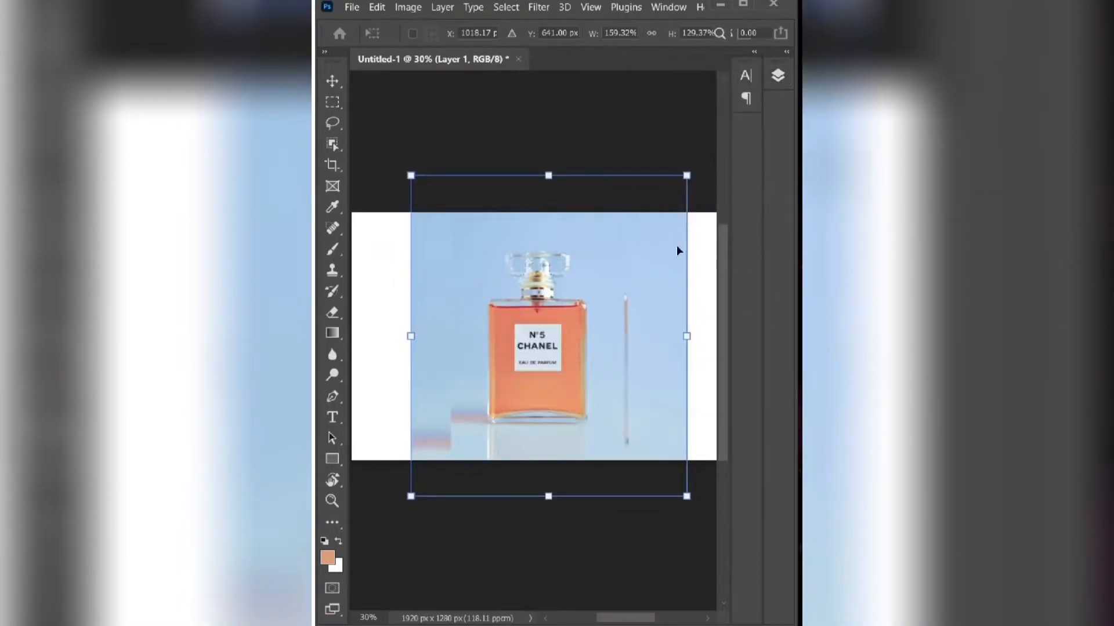
# - Undo the enlargement of Layer 1 and delete the layer copy above it
pyautogui.hotkey('ctrl', 'z')
pyautogui.hotkey('ctrl', 'z')
pyautogui.click(777, 78)
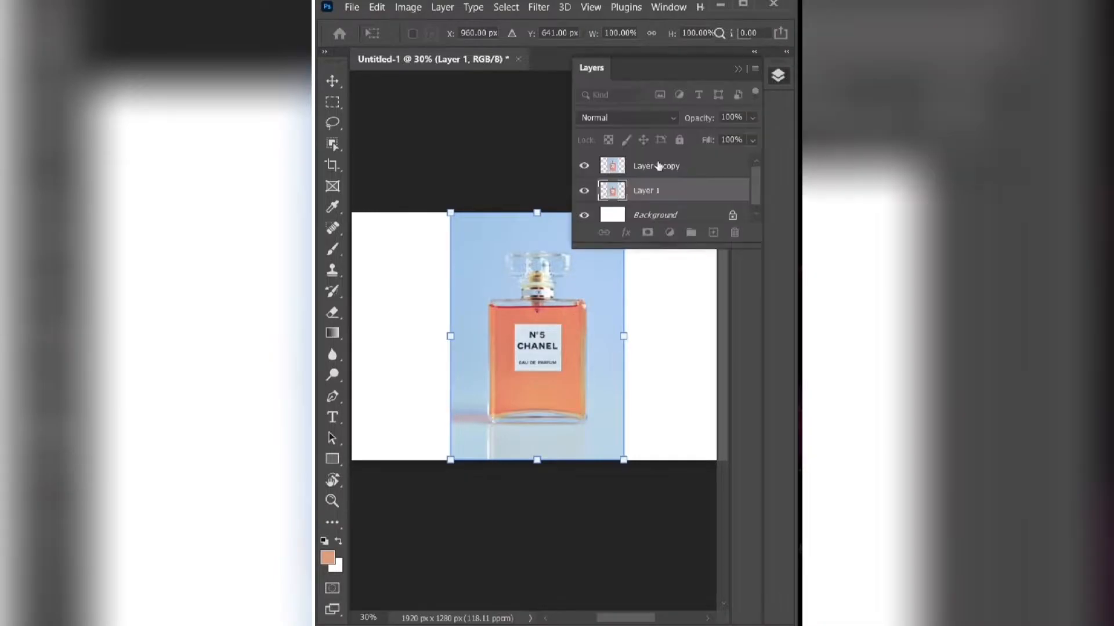
pyautogui.click(660, 167)
pyautogui.click(735, 232)
pyautogui.click(528, 253)
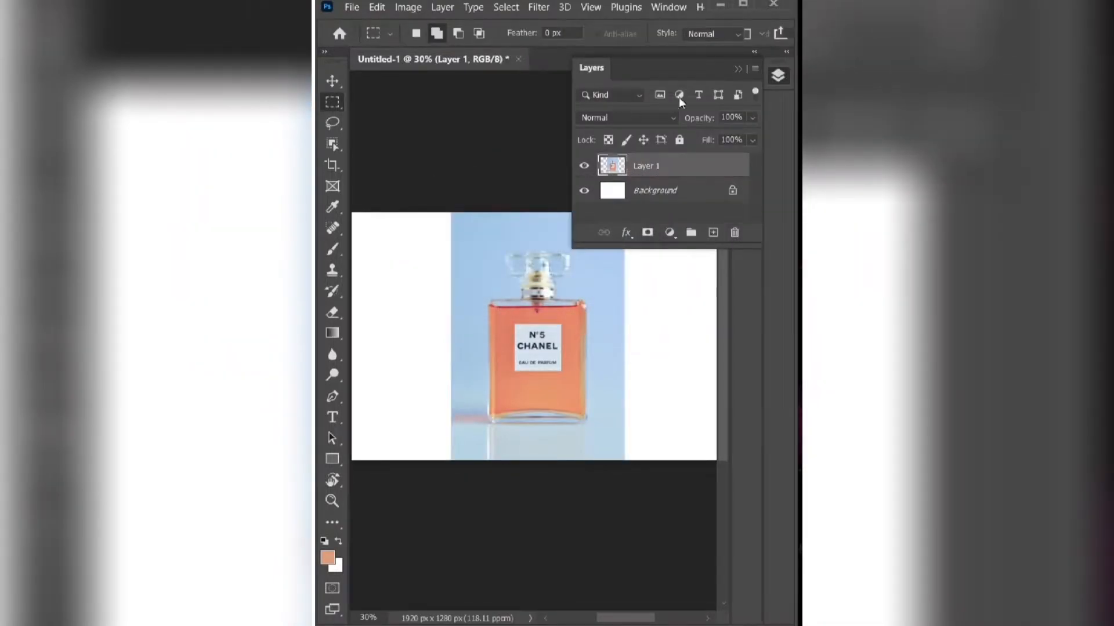
pyautogui.click(571, 293)
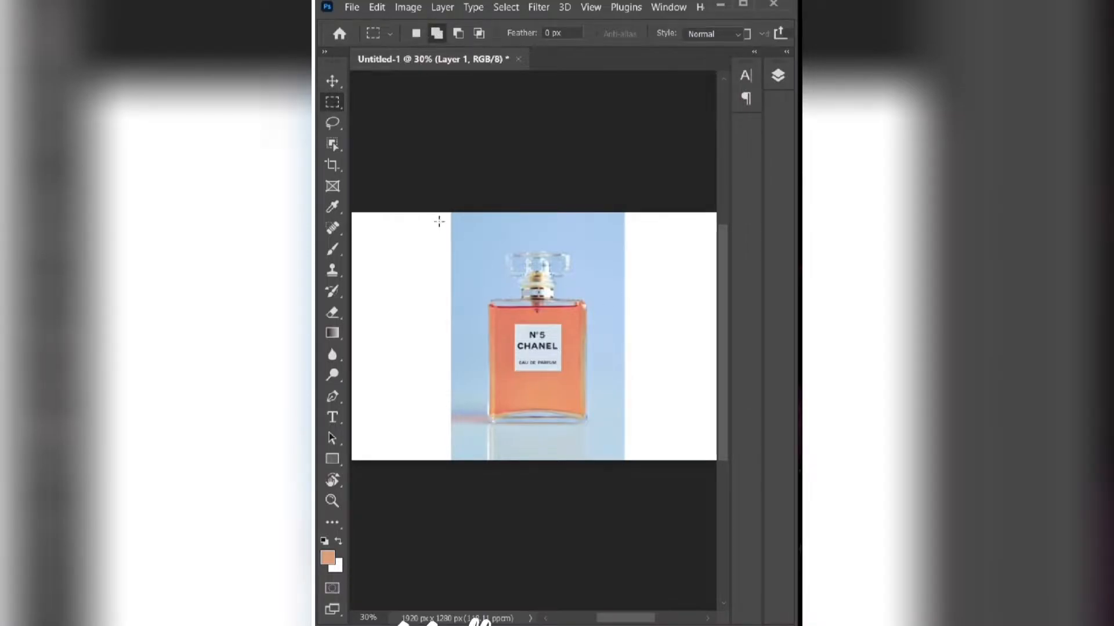
# - Select the blank white areas on both sides of the perfume photo and apply a fill to them
pyautogui.moveTo(451, 213); pyautogui.dragTo(350, 463)
pyautogui.moveTo(623, 213); pyautogui.dragTo(699, 331)
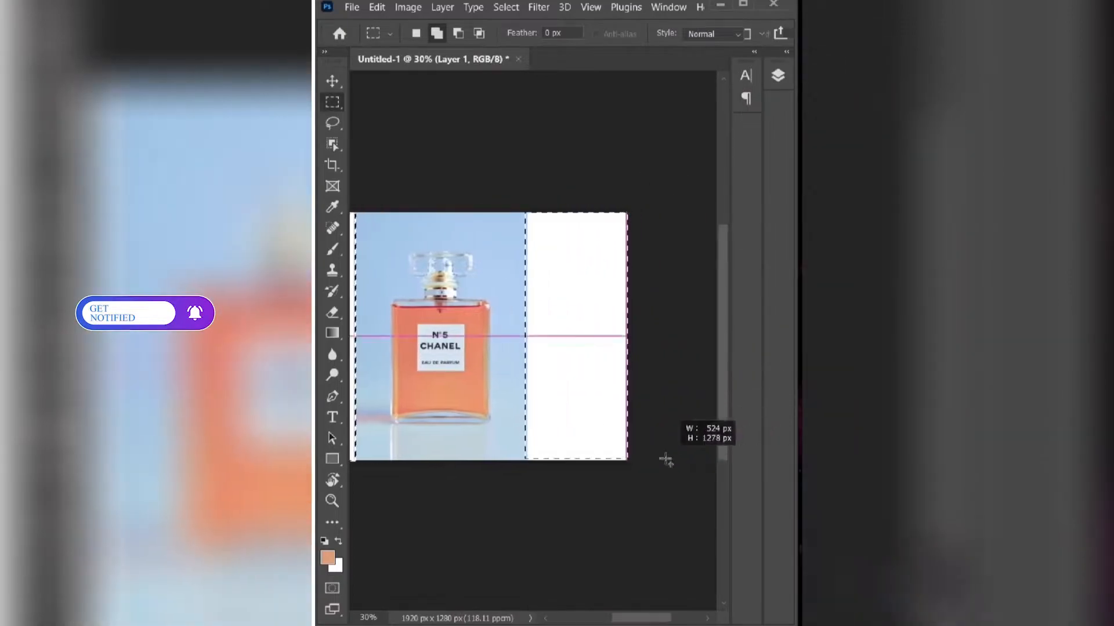
pyautogui.moveTo(664, 460); pyautogui.dragTo(640, 459)
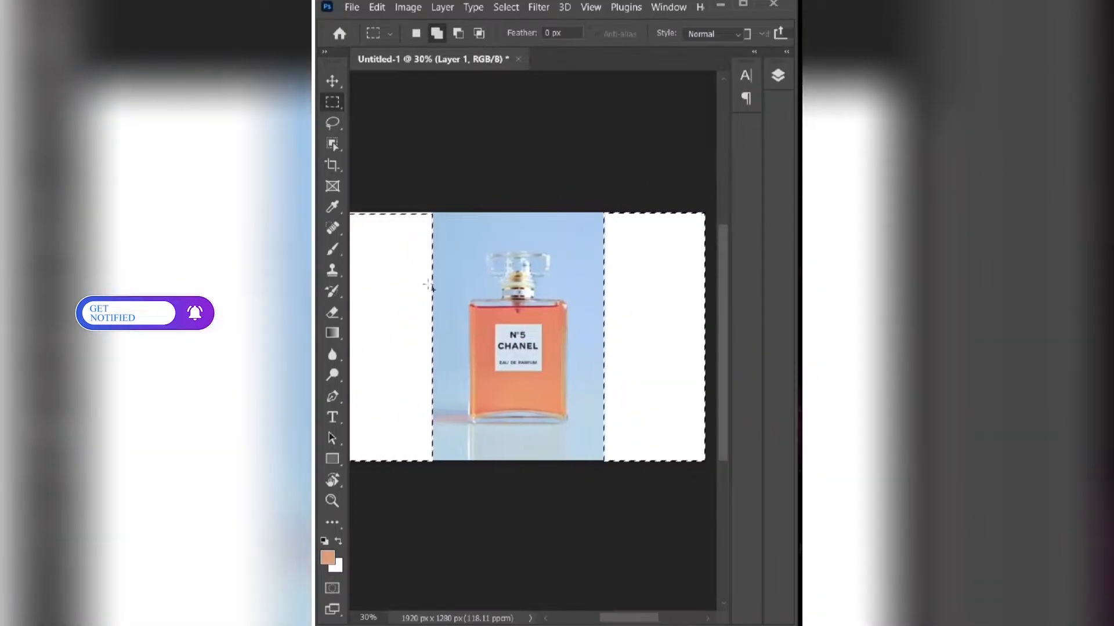
pyautogui.rightClick(399, 248)
pyautogui.click(428, 442)
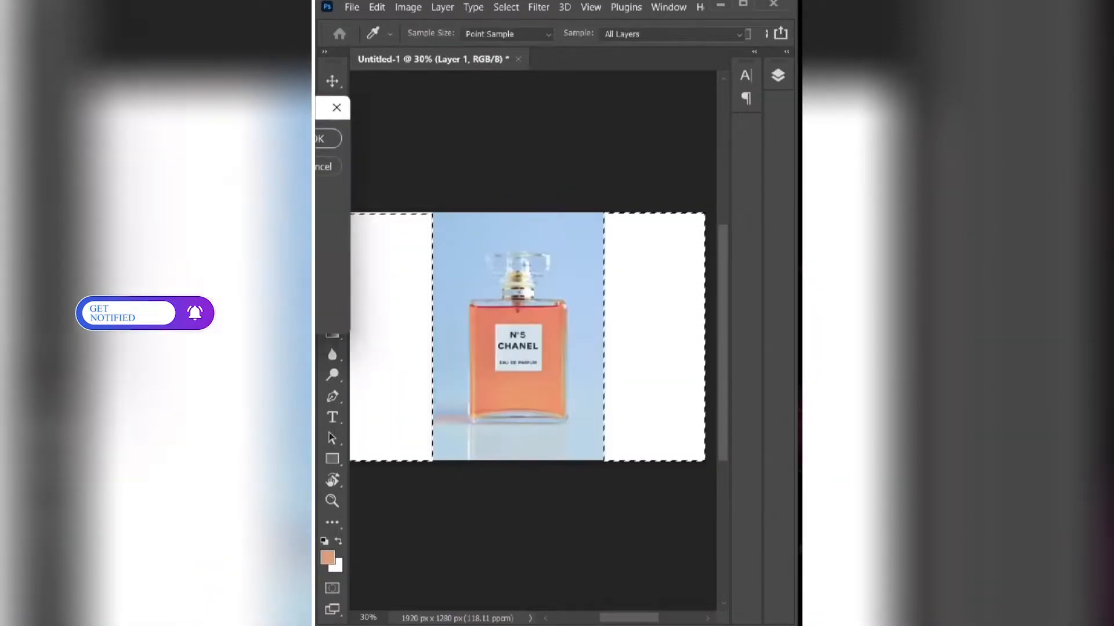
pyautogui.click(321, 139)
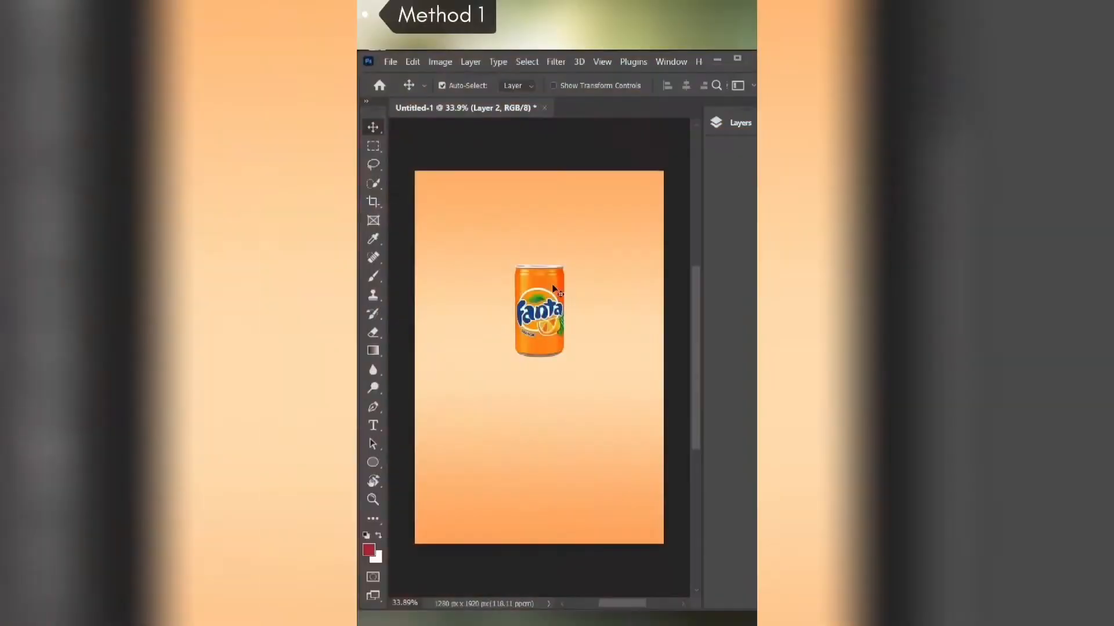
# - Duplicate Layer 2, which holds the Fanta can
pyautogui.click(725, 123)
pyautogui.moveTo(600, 206); pyautogui.dragTo(658, 262)
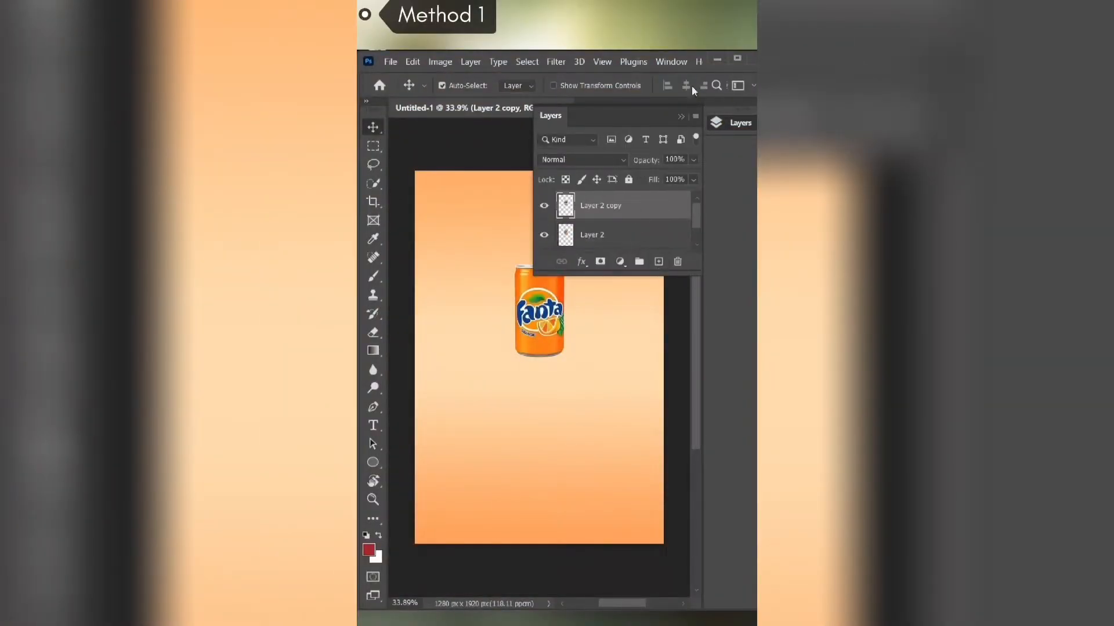
pyautogui.click(725, 122)
# - Flip the can copy vertically with Free Transform and place it directly beneath the original can
pyautogui.hotkey('ctrl', 't')
pyautogui.rightClick(545, 300)
pyautogui.click(594, 590)
pyautogui.moveTo(557, 297); pyautogui.dragTo(563, 392)
pyautogui.press('Return')
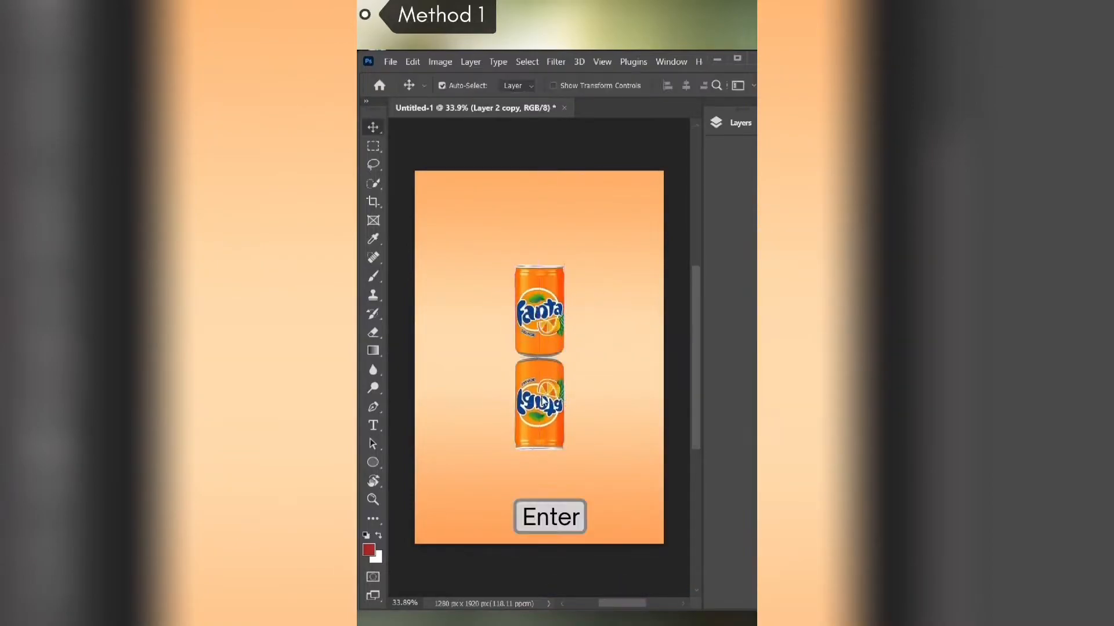
# - Add a layer mask to Layer 2 copy and fade the flipped can's lower part with a size 500 soft black brush
pyautogui.click(725, 123)
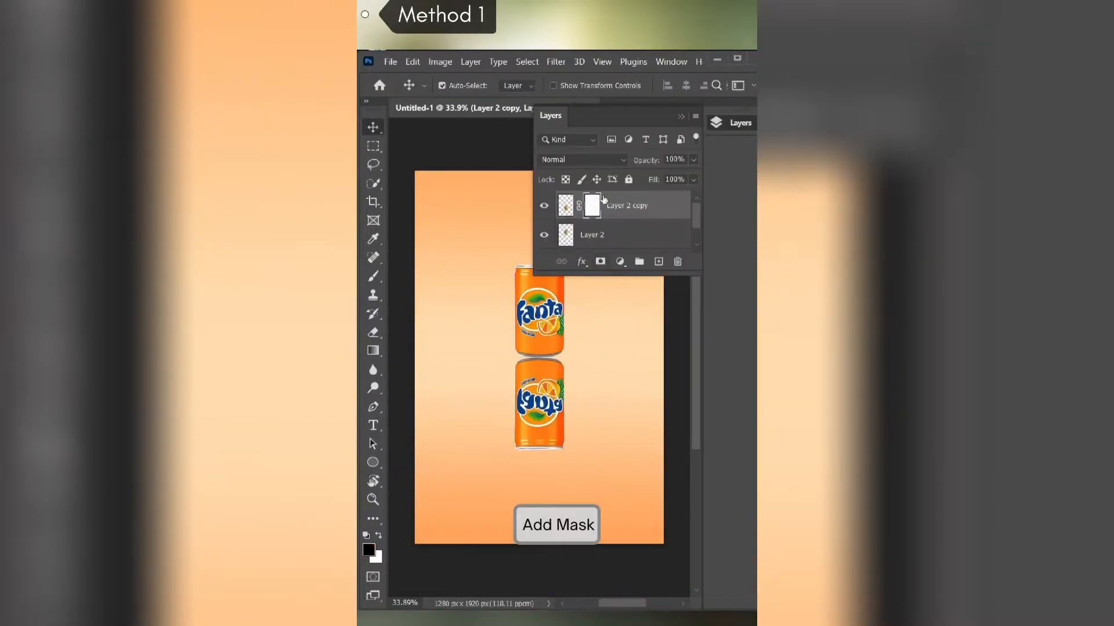
pyautogui.press('b')
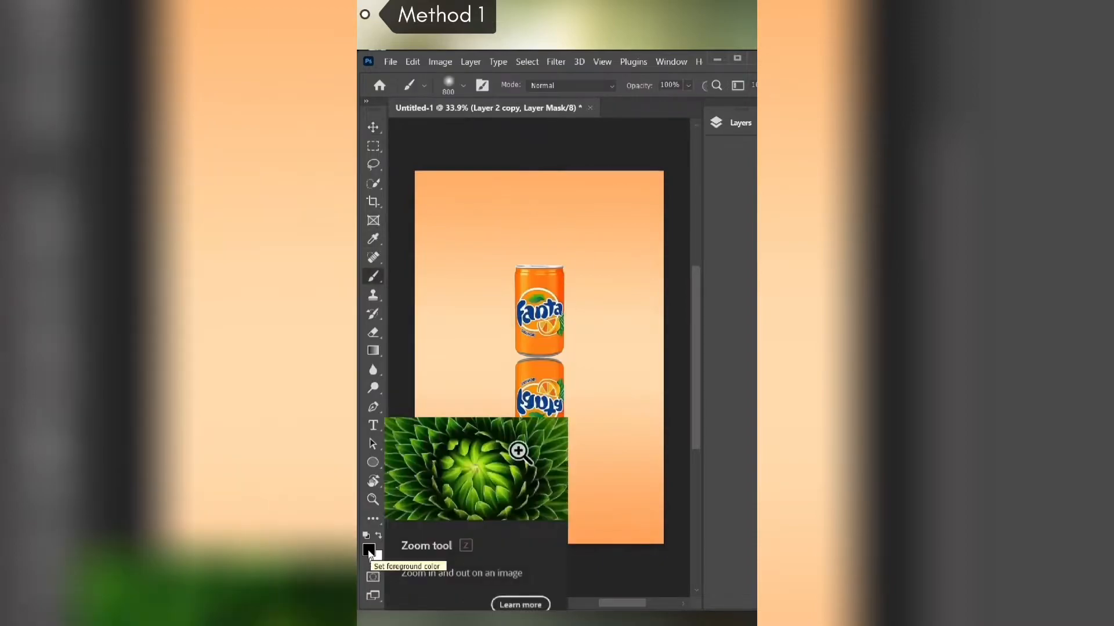
pyautogui.click(369, 551)
pyautogui.press('Escape')
pyautogui.press('[')
pyautogui.press('[')
pyautogui.press('[')
pyautogui.moveTo(557, 452)
pyautogui.mouseDown()
pyautogui.moveTo(564, 429)
pyautogui.moveTo(577, 448)
pyautogui.moveTo(524, 402)
pyautogui.moveTo(562, 470)
pyautogui.mouseUp()
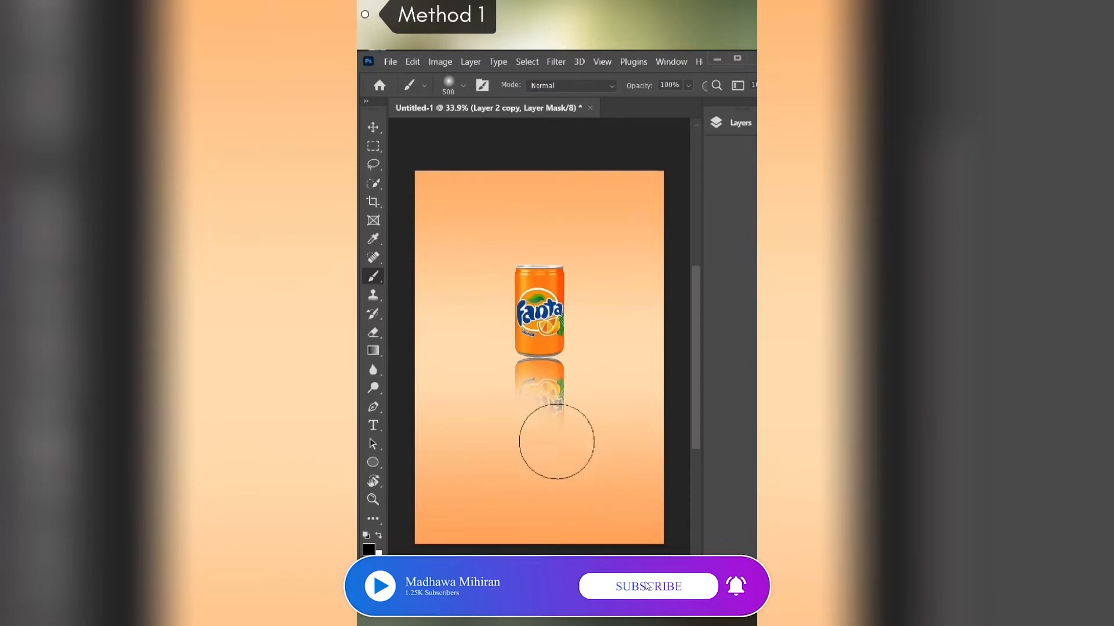
# - Undo the last mask stroke and lower the opacity of Layer 2 copy to about 64%
pyautogui.hotkey('ctrl', 'z')
pyautogui.click(732, 123)
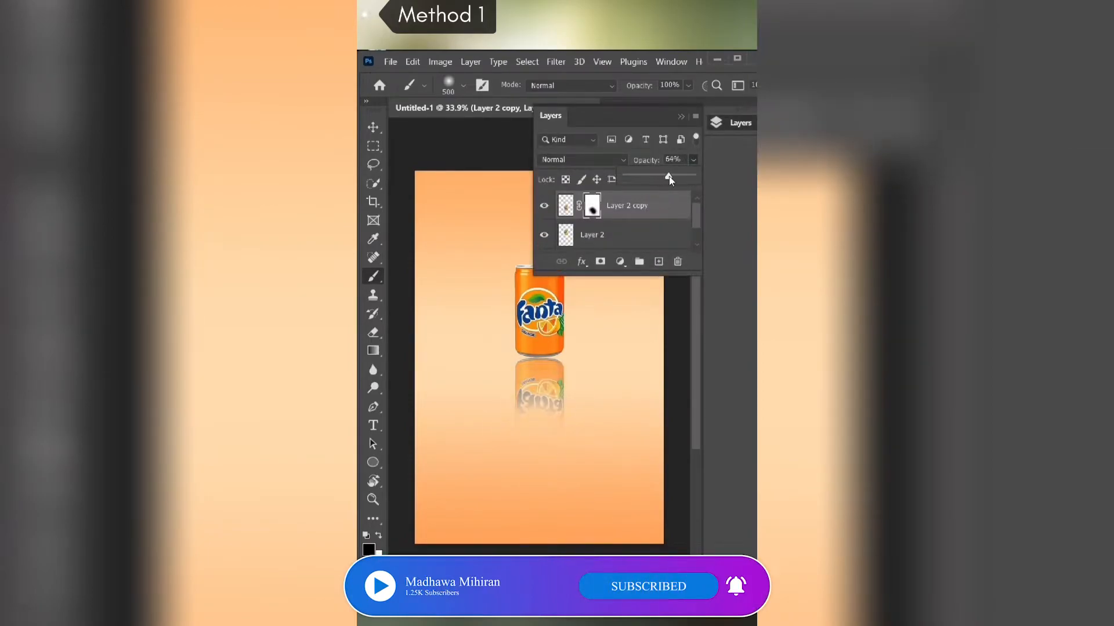
pyautogui.click(589, 391)
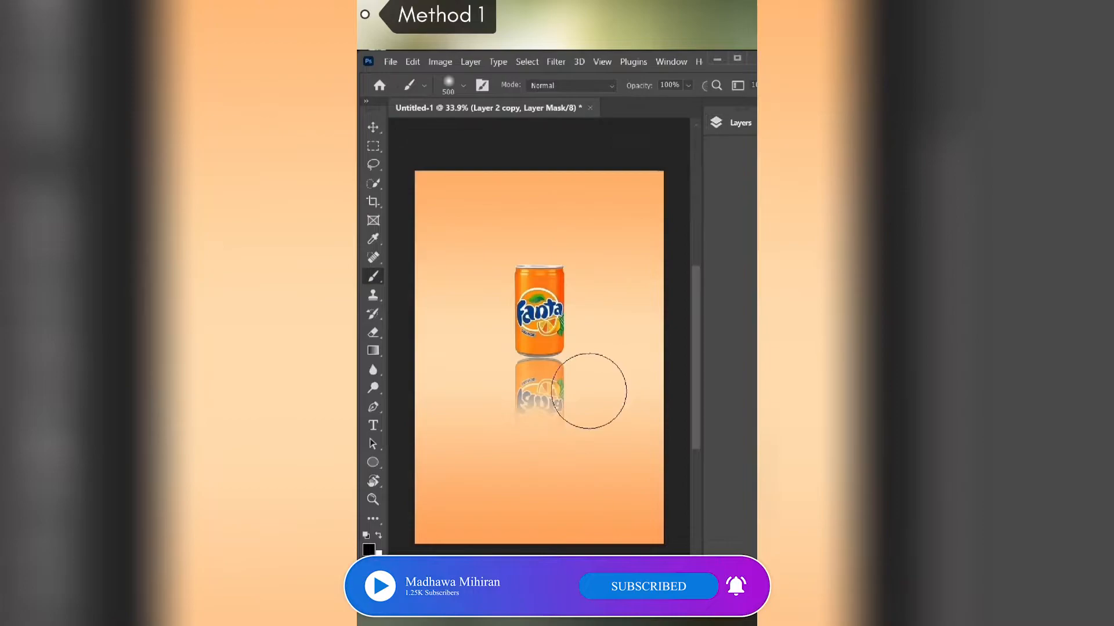
# - Delete the masked reflection layer, Layer 2 copy
pyautogui.click(739, 127)
pyautogui.press('Delete')
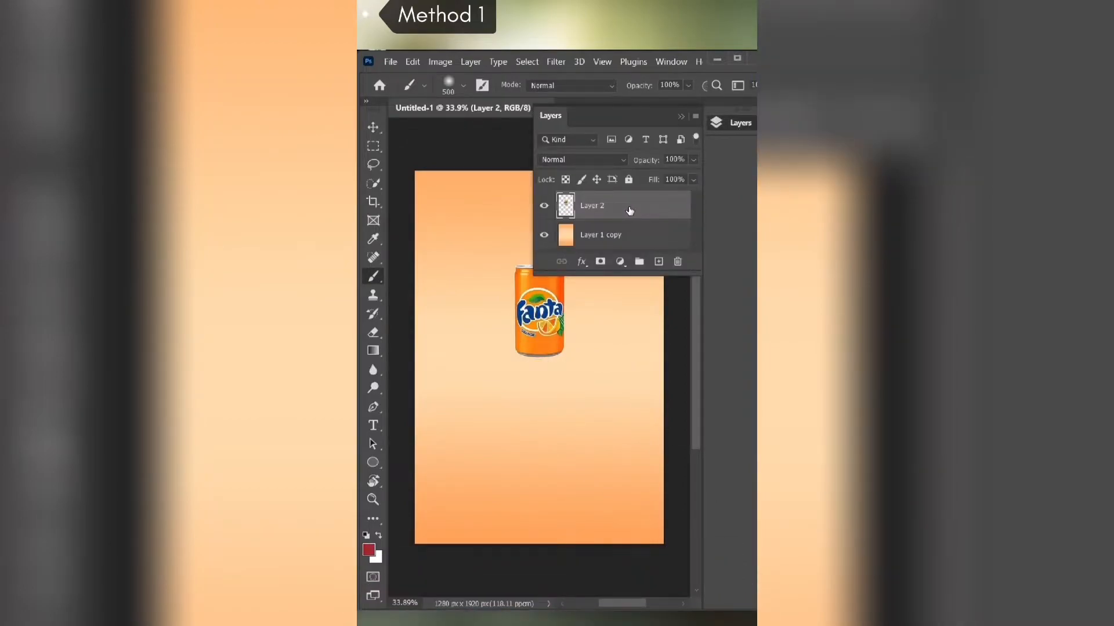
# - Duplicate the Fanta can layer again for a second reflection method
pyautogui.press('v')
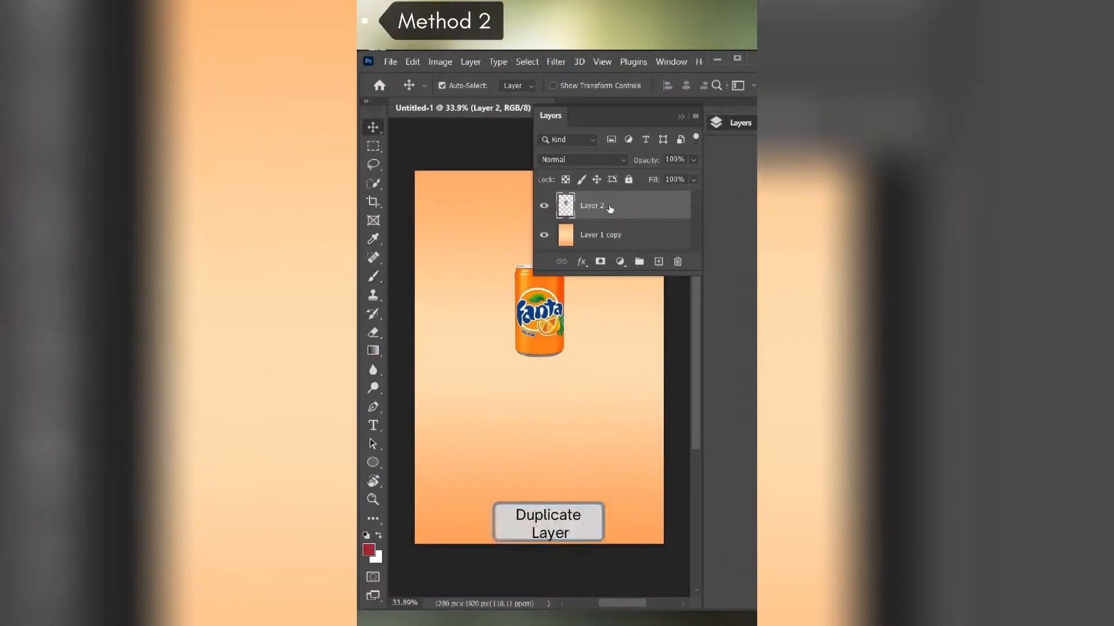
pyautogui.hotkey('ctrl', 'j')
pyautogui.click(542, 317)
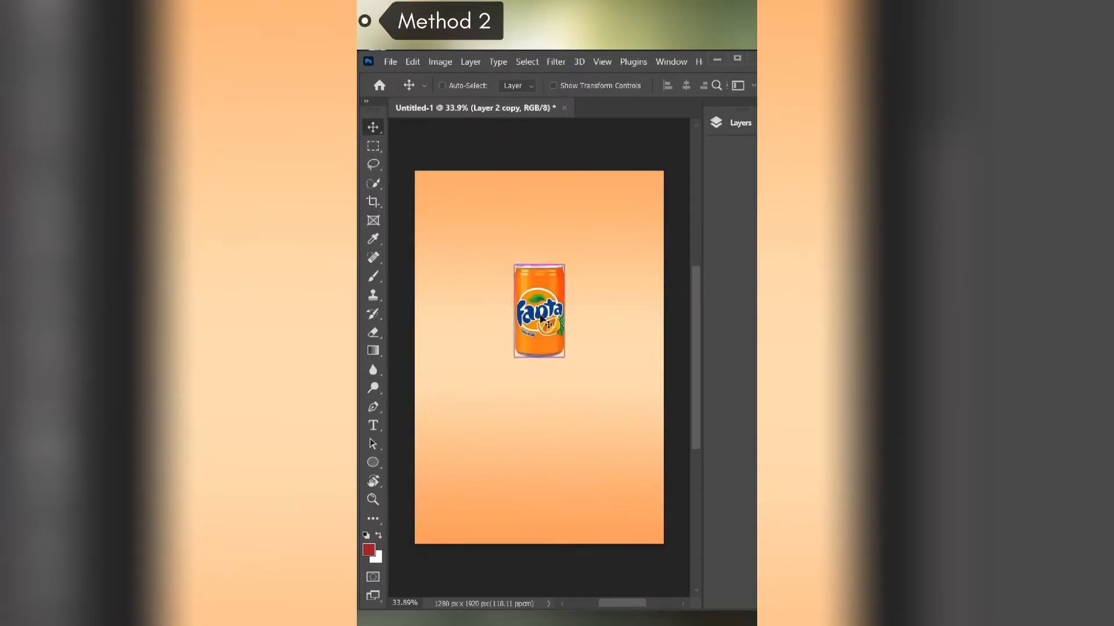
# - Flip the new can copy vertically with Free Transform and move it directly below the upright can
pyautogui.hotkey('ctrl', 't')
pyautogui.rightClick(540, 314)
pyautogui.rightClick(540, 279)
pyautogui.click(584, 572)
pyautogui.moveTo(540, 331); pyautogui.dragTo(541, 424)
pyautogui.press('Return')
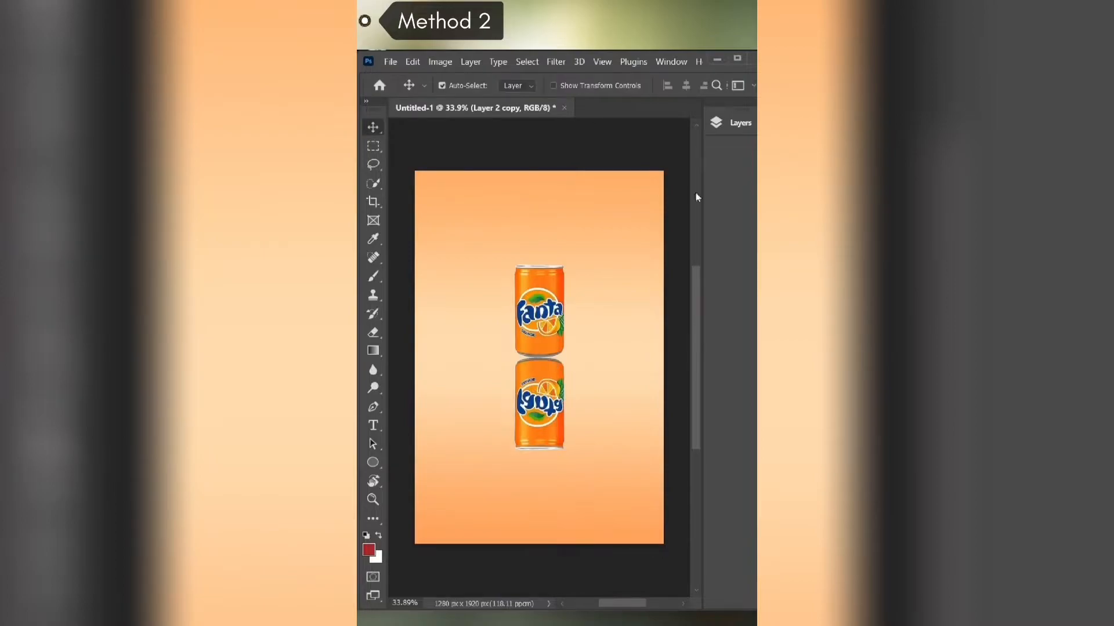
# - Add a layer mask to the flipped can layer
pyautogui.click(716, 123)
pyautogui.click(601, 264)
pyautogui.click(679, 120)
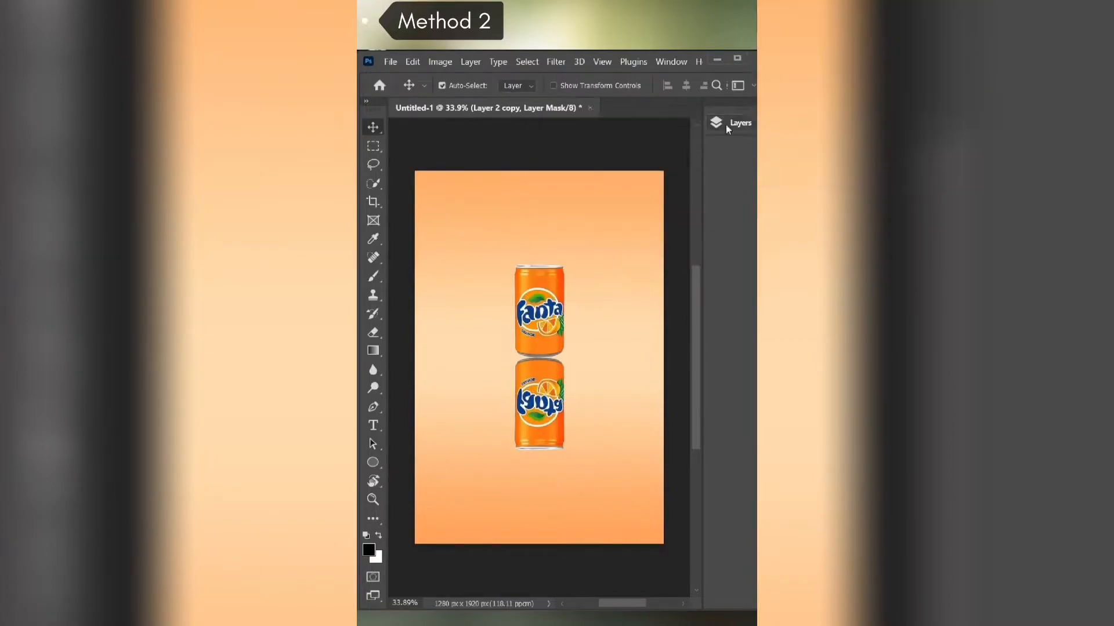
# - Fade the flipped can by drawing a black-and-white gradient downward across it on the layer mask
pyautogui.click(373, 350)
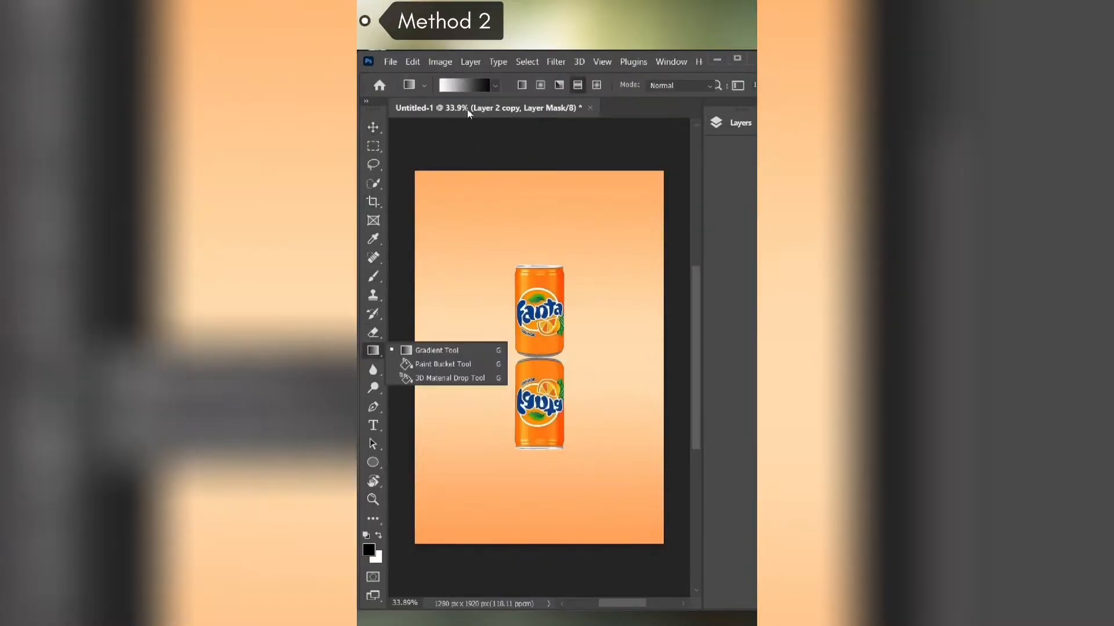
pyautogui.click(464, 85)
pyautogui.moveTo(692, 113); pyautogui.dragTo(537, 167)
pyautogui.click(486, 234)
pyautogui.click(740, 196)
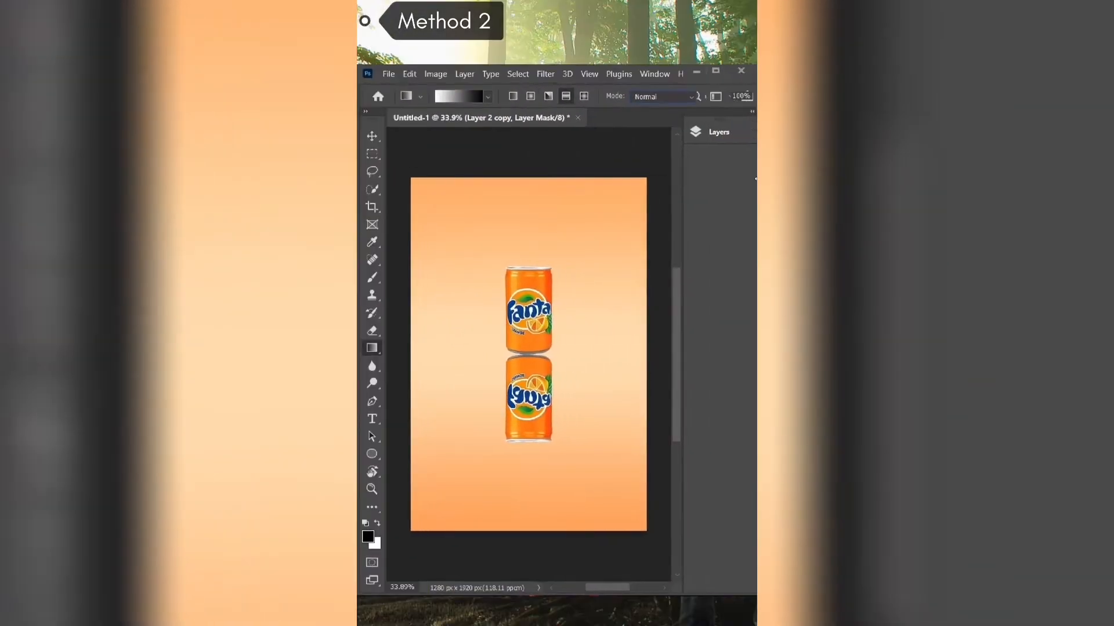
pyautogui.click(718, 134)
pyautogui.click(715, 131)
pyautogui.moveTo(528, 328); pyautogui.dragTo(528, 421)
pyautogui.click(718, 132)
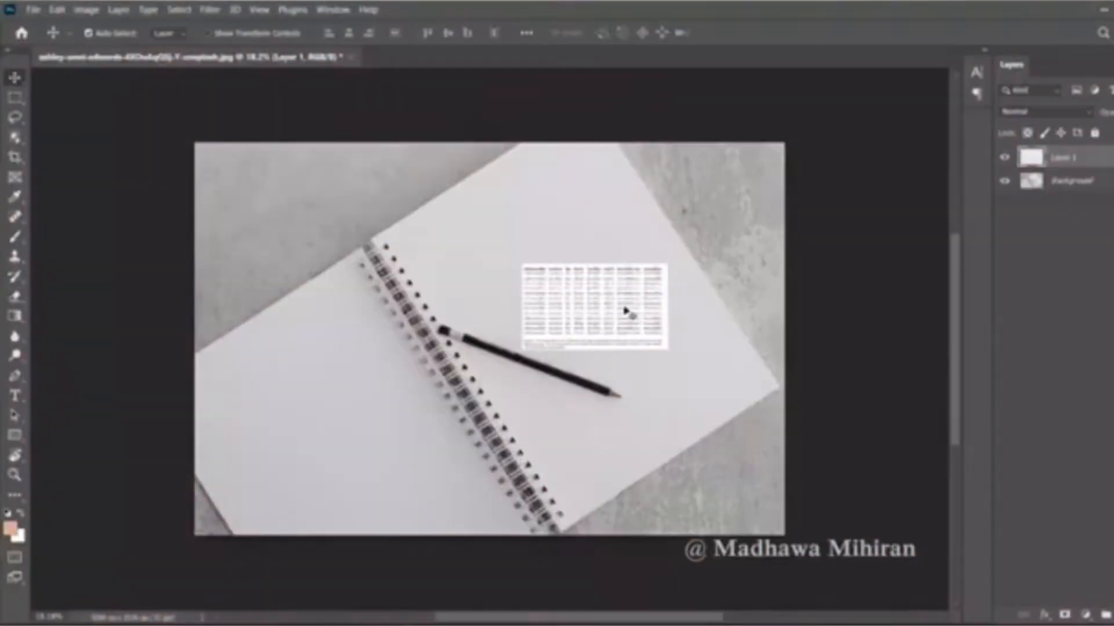
# - Resize and position the handwriting sample over the open notebook with Free Transform
pyautogui.hotkey('ctrl', 't')
pyautogui.moveTo(522, 350); pyautogui.dragTo(680, 464)
pyautogui.press('Return')
# - Select the printed caption strip below the handwriting sample with the Rectangular Marquee and delete it
pyautogui.click(15, 98)
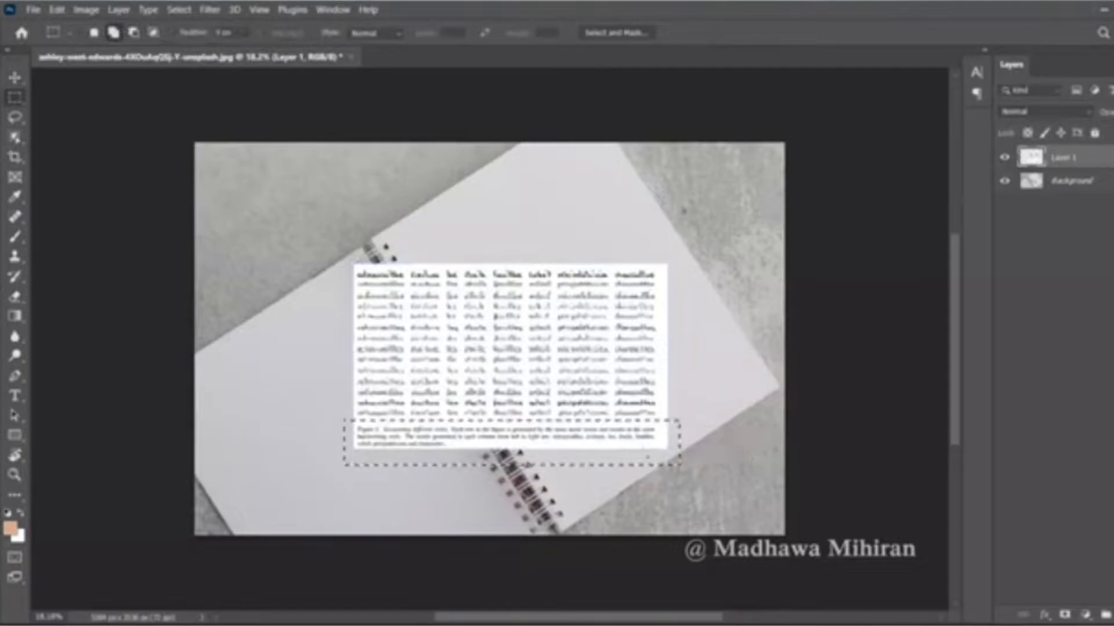
pyautogui.rightClick(631, 446)
pyautogui.press('Escape')
pyautogui.press('Delete')
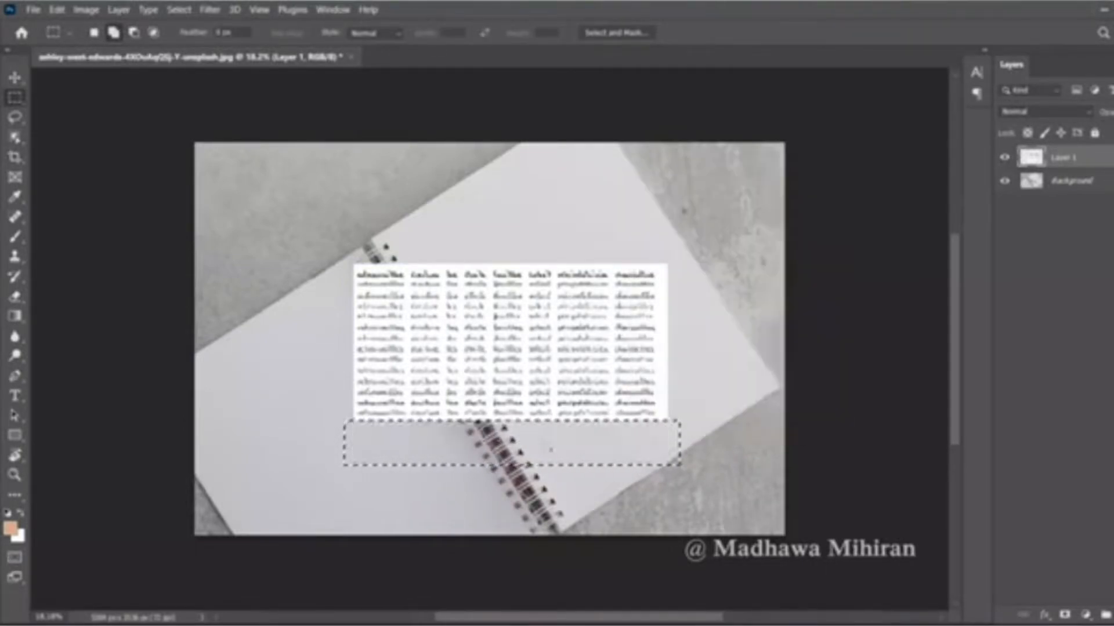
# - Rotate the handwriting about 34° counterclockwise, narrow it to about 75% width and place it on the notebook's right page
pyautogui.hotkey('ctrl', 't')
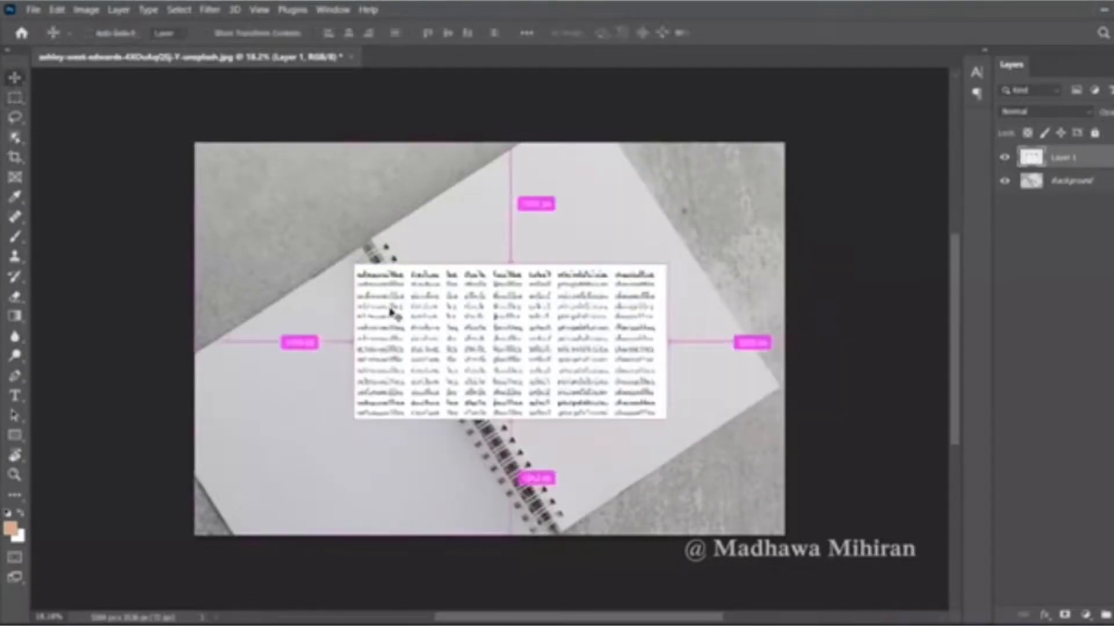
pyautogui.moveTo(334, 423); pyautogui.dragTo(444, 444)
pyautogui.moveTo(465, 383); pyautogui.dragTo(494, 370)
pyautogui.moveTo(407, 412); pyautogui.dragTo(473, 373)
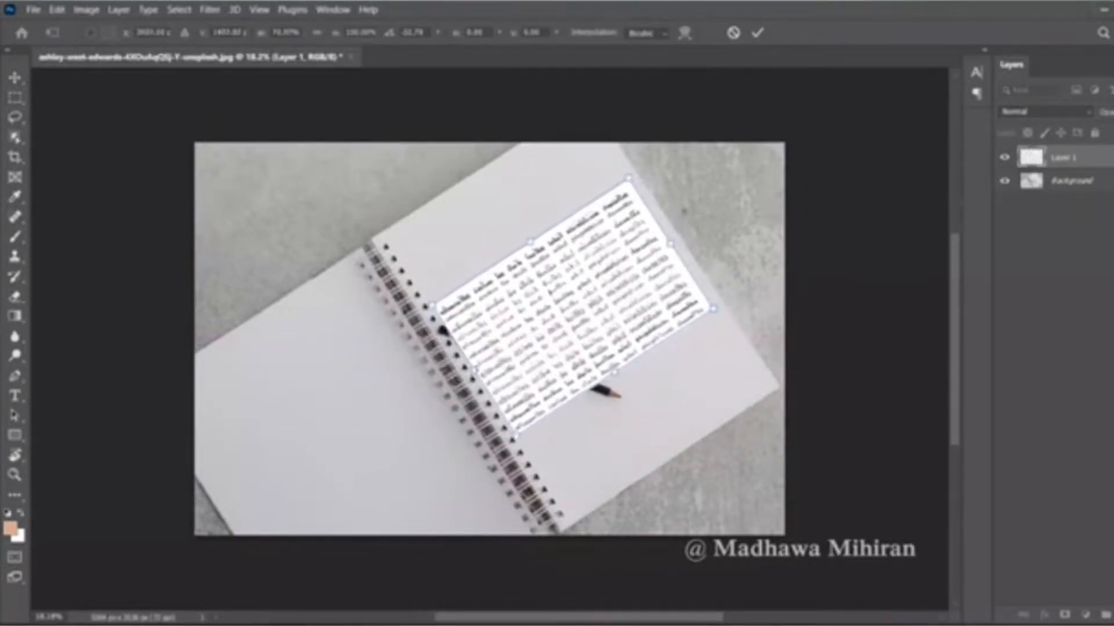
pyautogui.moveTo(515, 431); pyautogui.dragTo(517, 433)
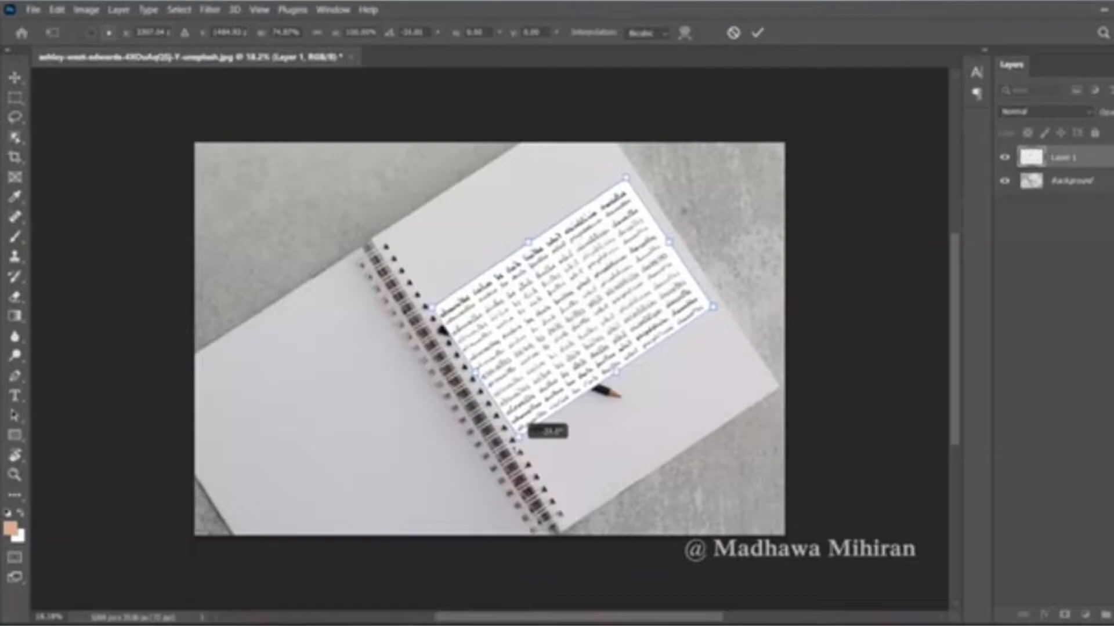
# - Stretch the handwriting to about 198% height to fill the right page and fine-tune its rotation to the page edges
pyautogui.moveTo(615, 372); pyautogui.dragTo(665, 445)
pyautogui.moveTo(529, 243); pyautogui.dragTo(493, 191)
pyautogui.moveTo(549, 280); pyautogui.dragTo(551, 277)
pyautogui.moveTo(573, 526); pyautogui.dragTo(571, 527)
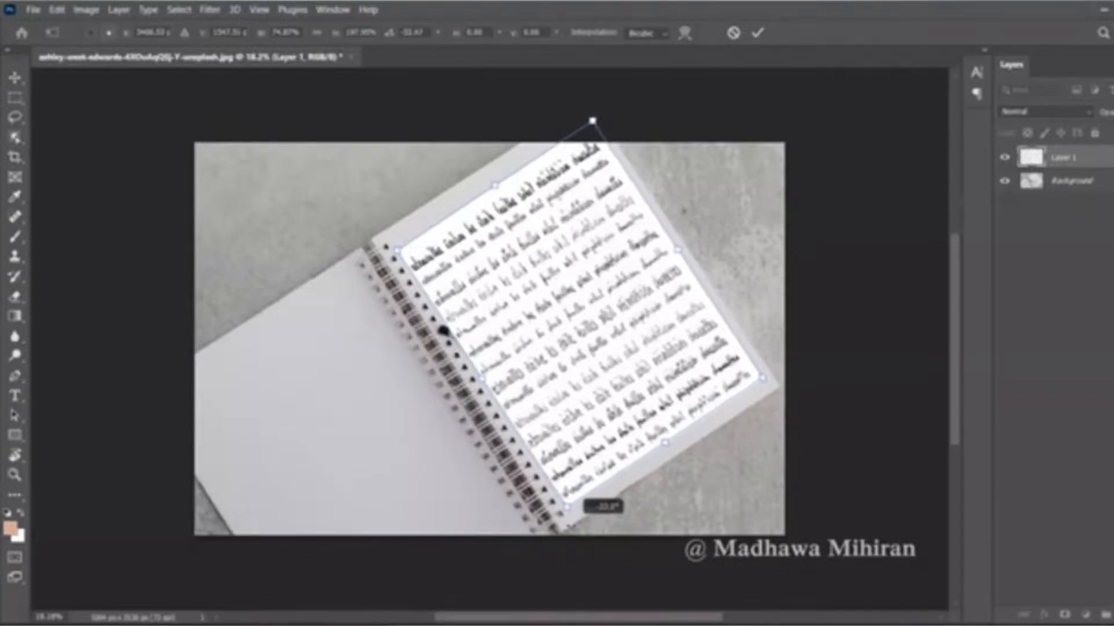
pyautogui.click(762, 34)
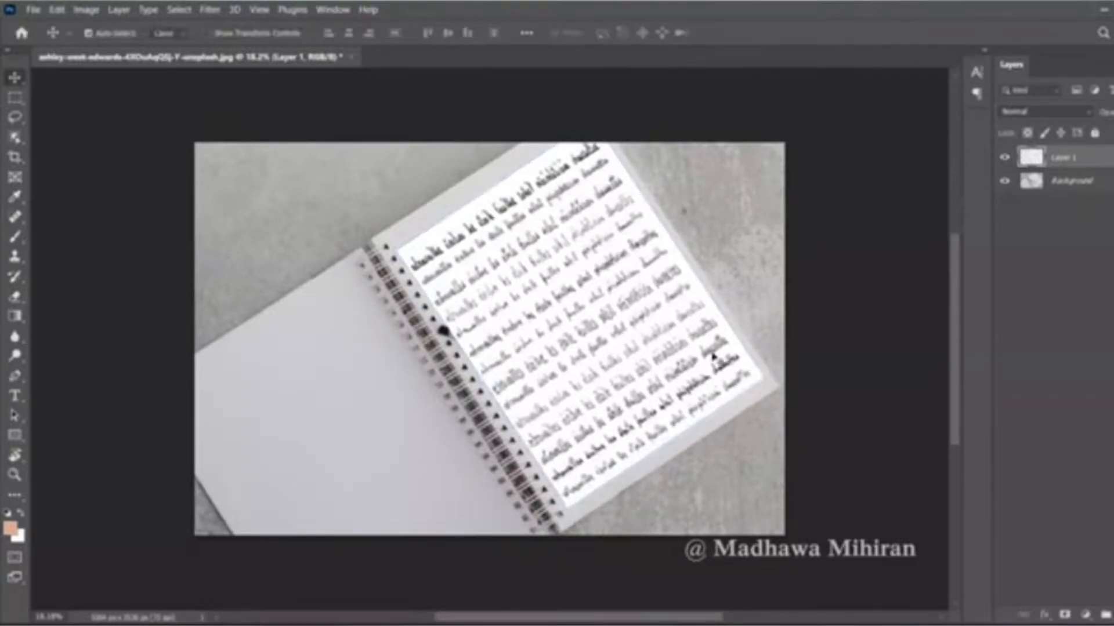
# - Set the blend mode of Layer 1 to Multiply and add a layer mask to it
pyautogui.click(1044, 111)
pyautogui.click(1019, 165)
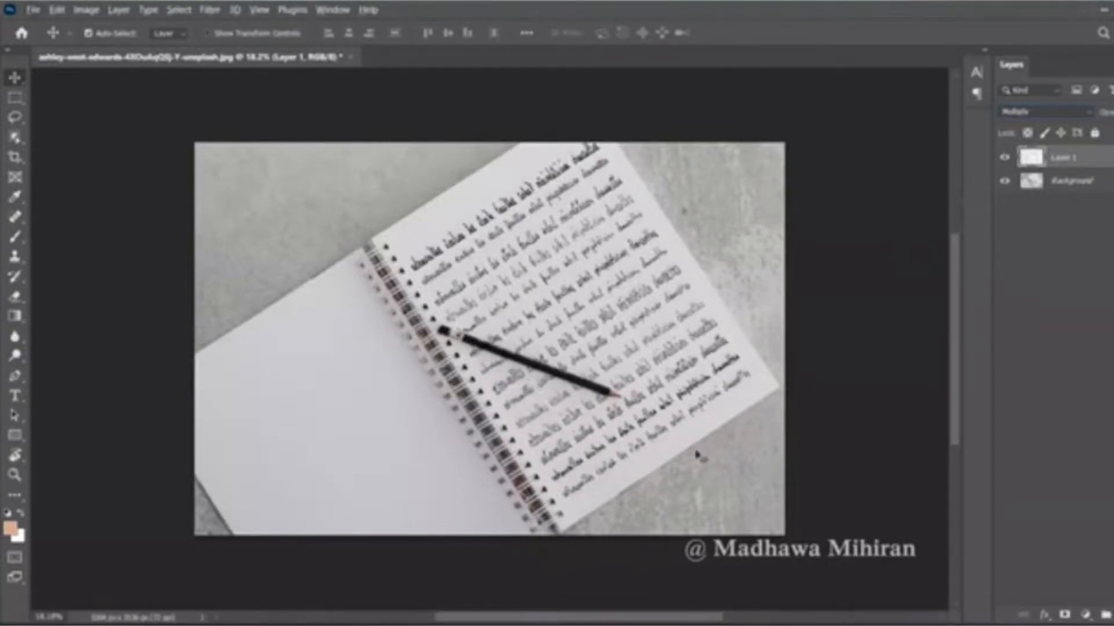
pyautogui.click(1065, 614)
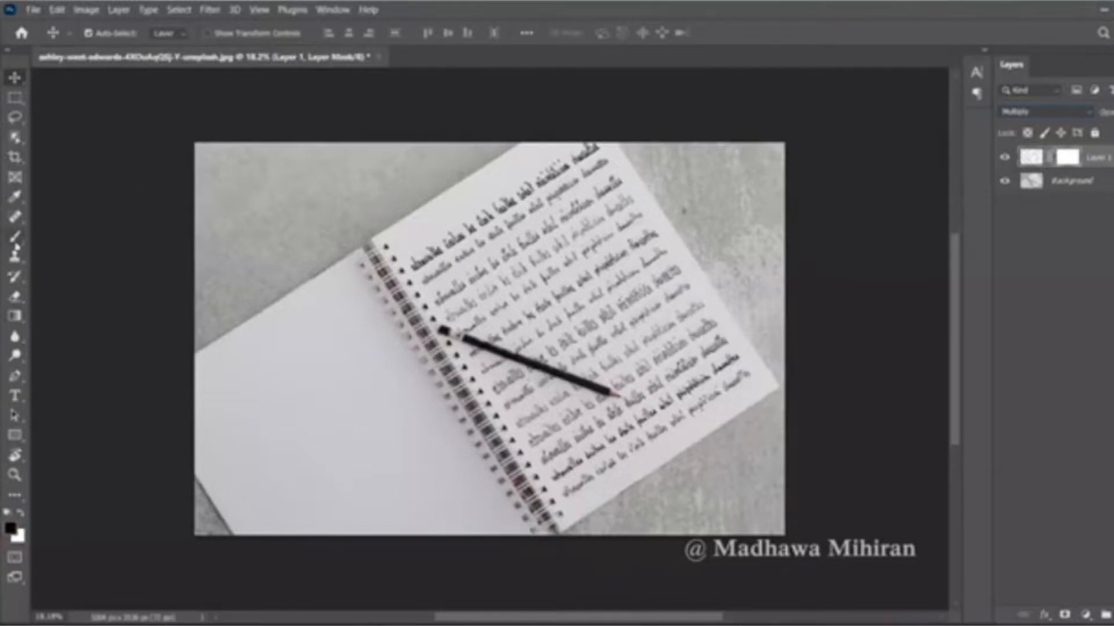
# - Mask the handwriting off the pencil's eraser end with a black brush at about 90% hardness
pyautogui.press('b')
pyautogui.scroll(8, 522, 362)
pyautogui.moveTo(268, 234); pyautogui.dragTo(259, 245)
pyautogui.click(113, 35)
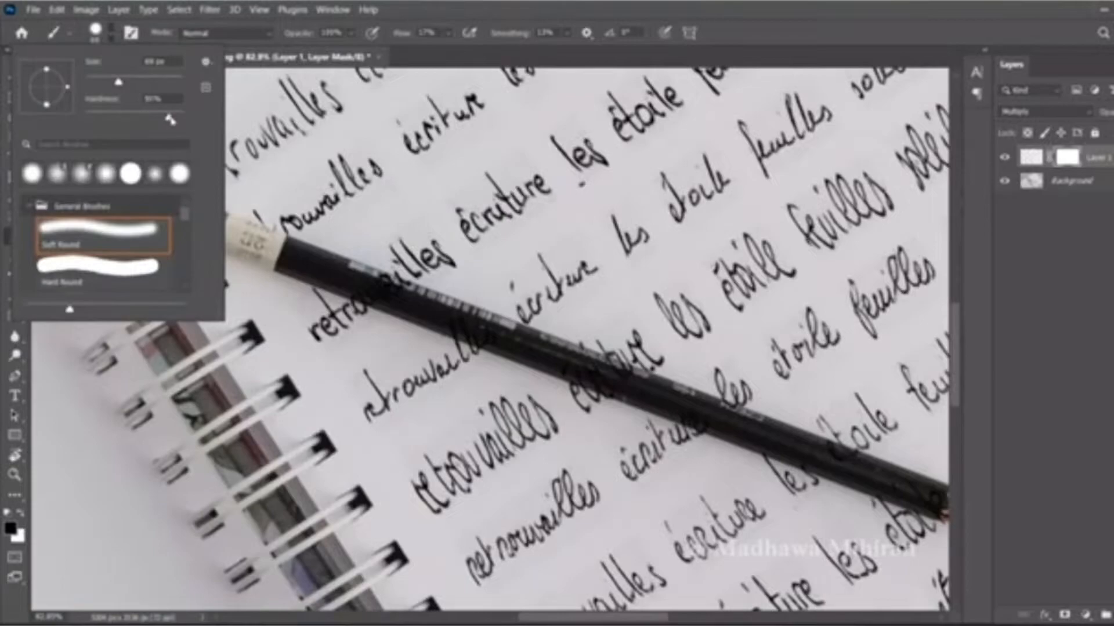
pyautogui.click(112, 34)
pyautogui.moveTo(270, 231); pyautogui.dragTo(272, 235)
pyautogui.moveTo(372, 281)
pyautogui.mouseDown()
pyautogui.moveTo(397, 282)
pyautogui.moveTo(374, 287)
pyautogui.mouseUp()
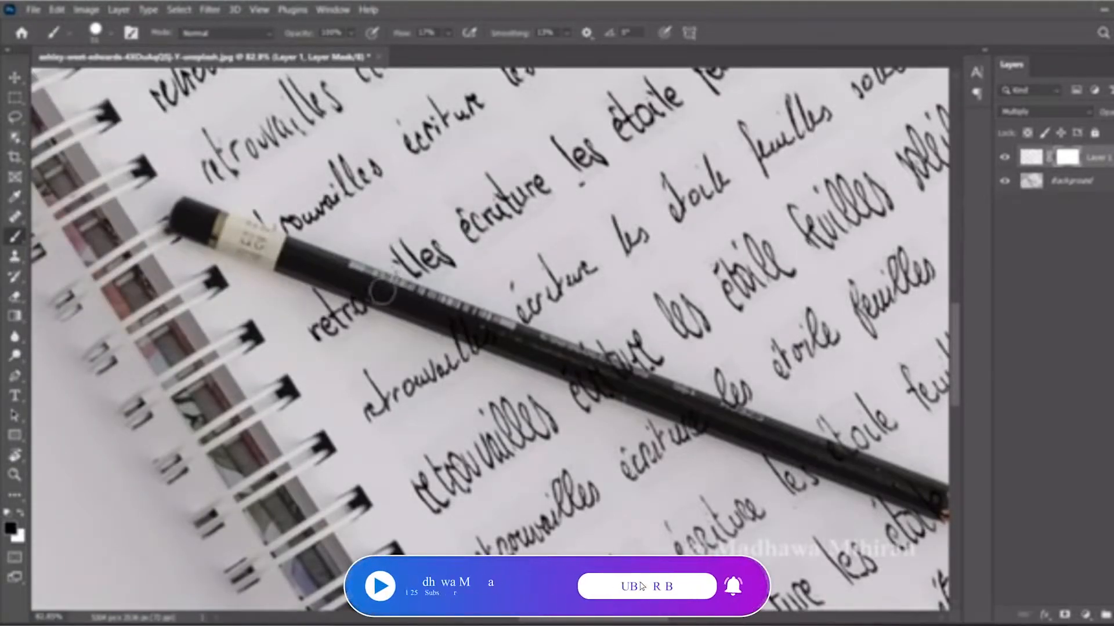
# - Continue masking the handwriting off the rest of the pencil, from its middle down to the tip
pyautogui.moveTo(605, 359); pyautogui.dragTo(640, 375)
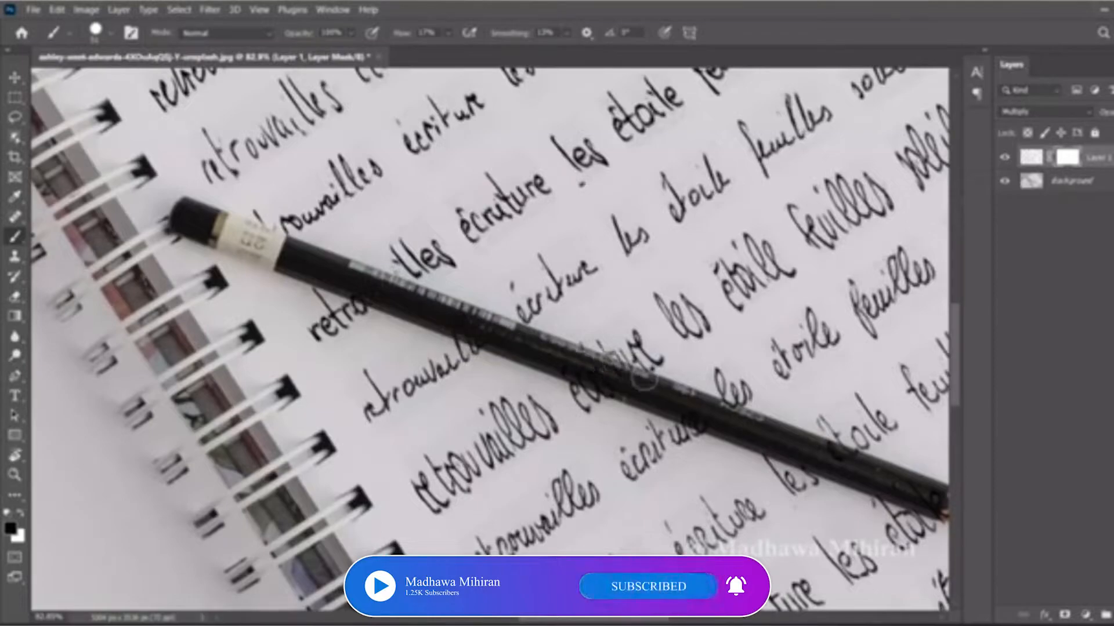
pyautogui.scroll(-2, 590, 374)
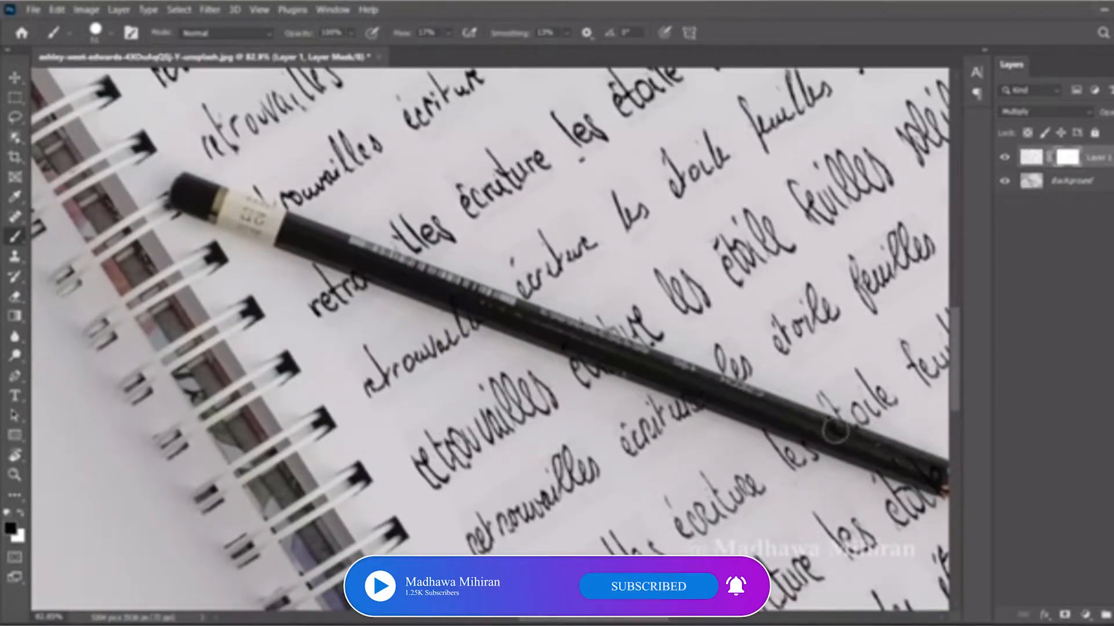
pyautogui.scroll(-4, 786, 426)
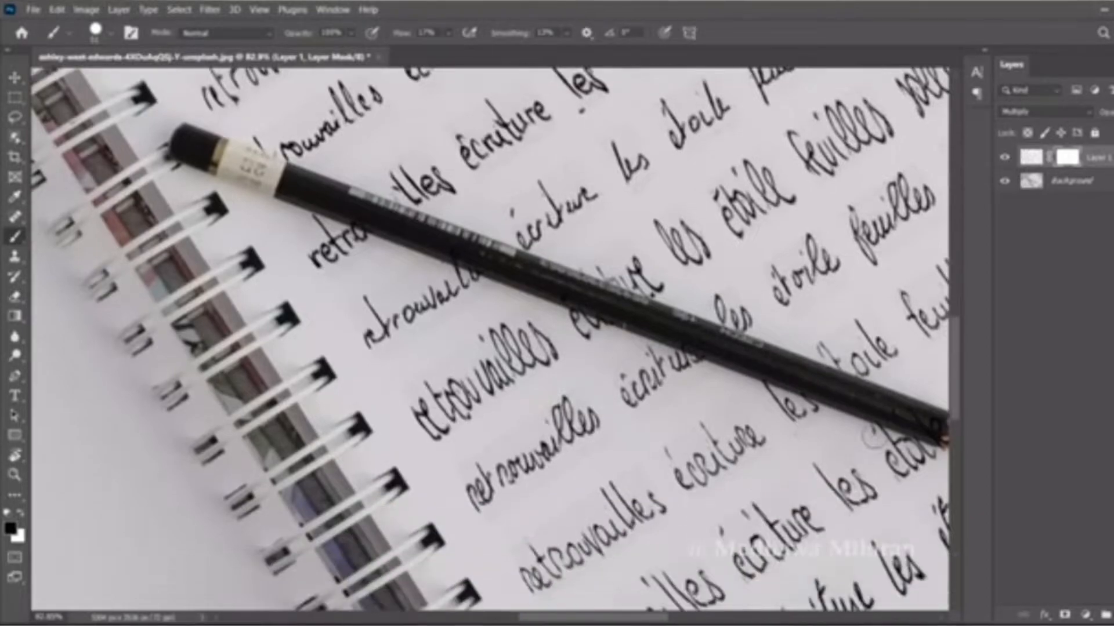
pyautogui.hscroll(6, 786, 429)
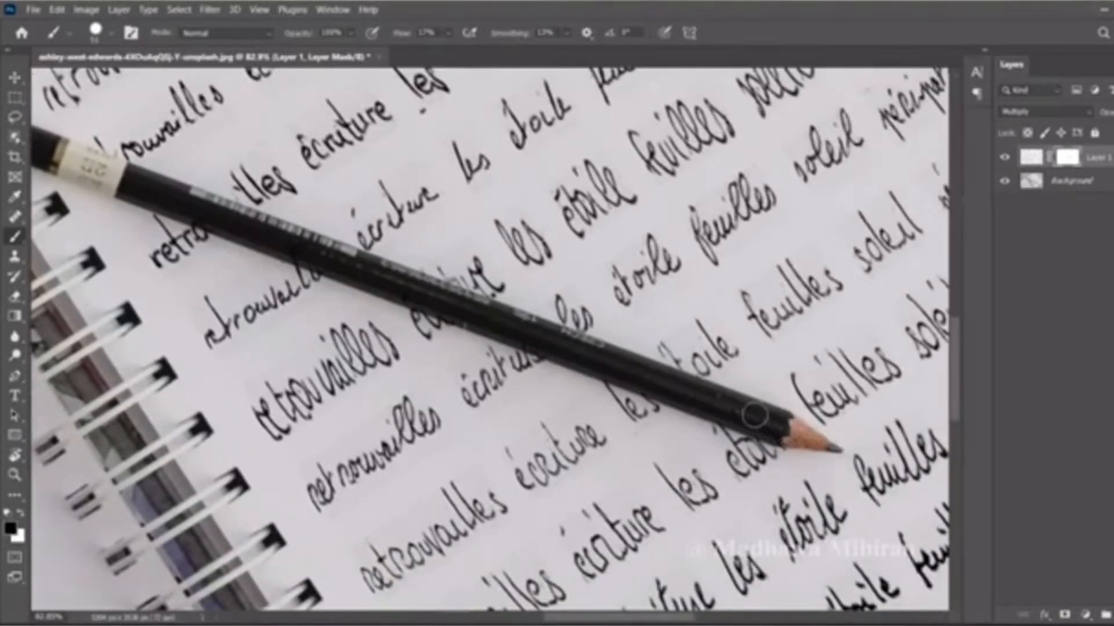
pyautogui.scroll(-5, 780, 429)
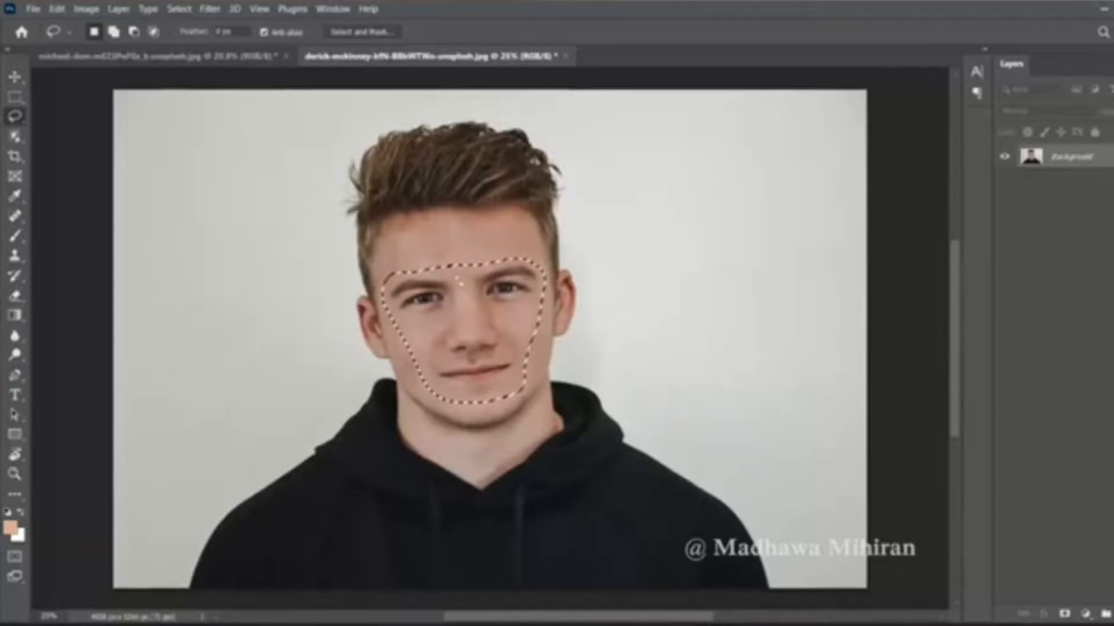
# - Copy the selected area of the man's face and paste it into the photo of the woman
pyautogui.hotkey('ctrl', 'c')
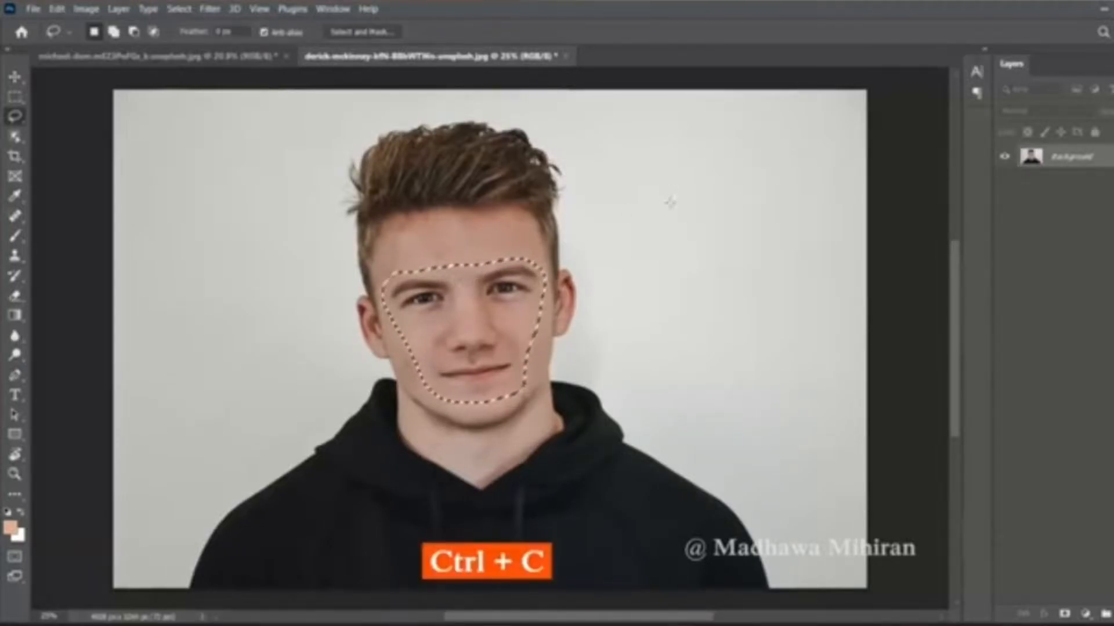
pyautogui.click(232, 56)
pyautogui.hotkey('ctrl', 'v')
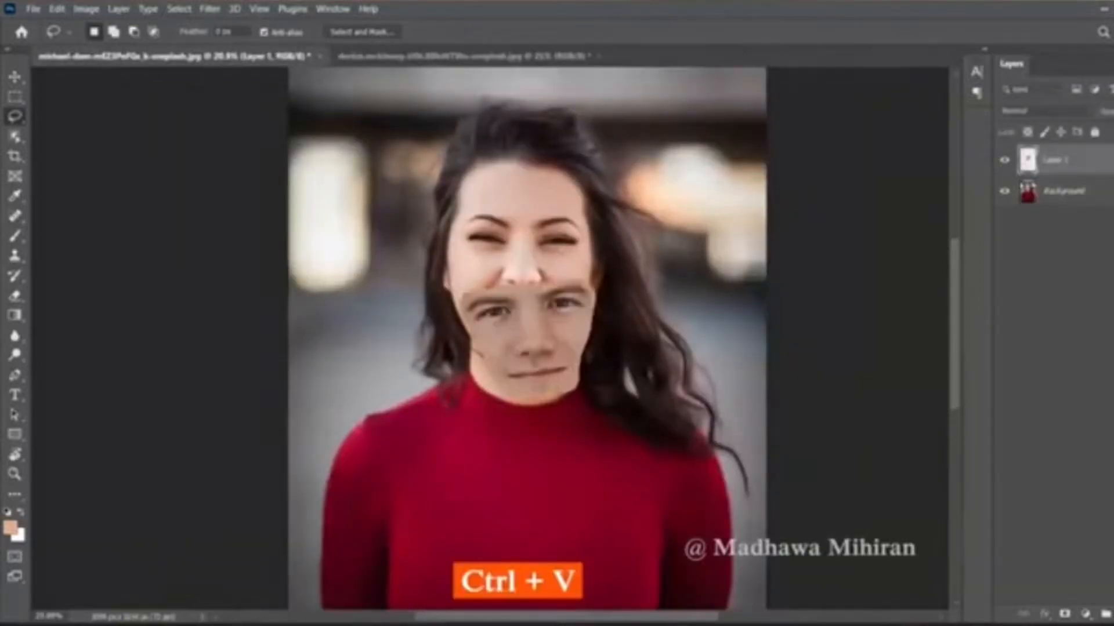
# - Scale, rotate and move the pasted face so its eyes, nose and mouth cover the woman's facial features
pyautogui.hotkey('ctrl', 't')
pyautogui.click(13, 78)
pyautogui.hotkey('ctrl', 't')
pyautogui.moveTo(609, 402); pyautogui.dragTo(600, 414)
pyautogui.moveTo(535, 344); pyautogui.dragTo(523, 283)
pyautogui.moveTo(439, 325); pyautogui.dragTo(407, 343)
pyautogui.moveTo(510, 312); pyautogui.dragTo(519, 303)
pyautogui.moveTo(427, 263); pyautogui.dragTo(442, 265)
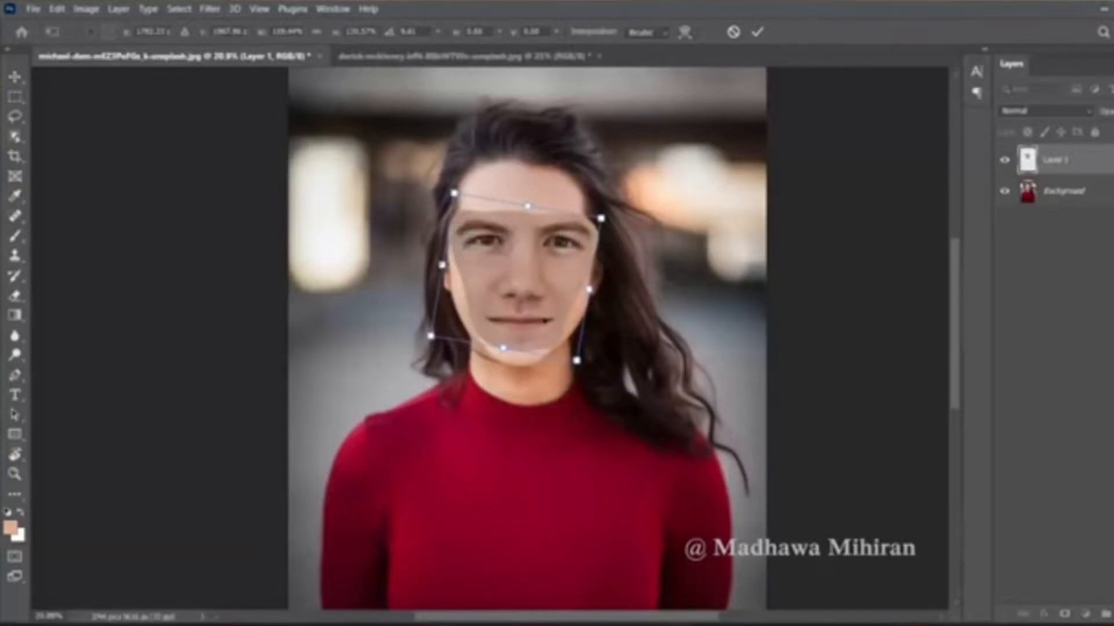
pyautogui.moveTo(589, 289); pyautogui.dragTo(520, 287)
pyautogui.click(757, 32)
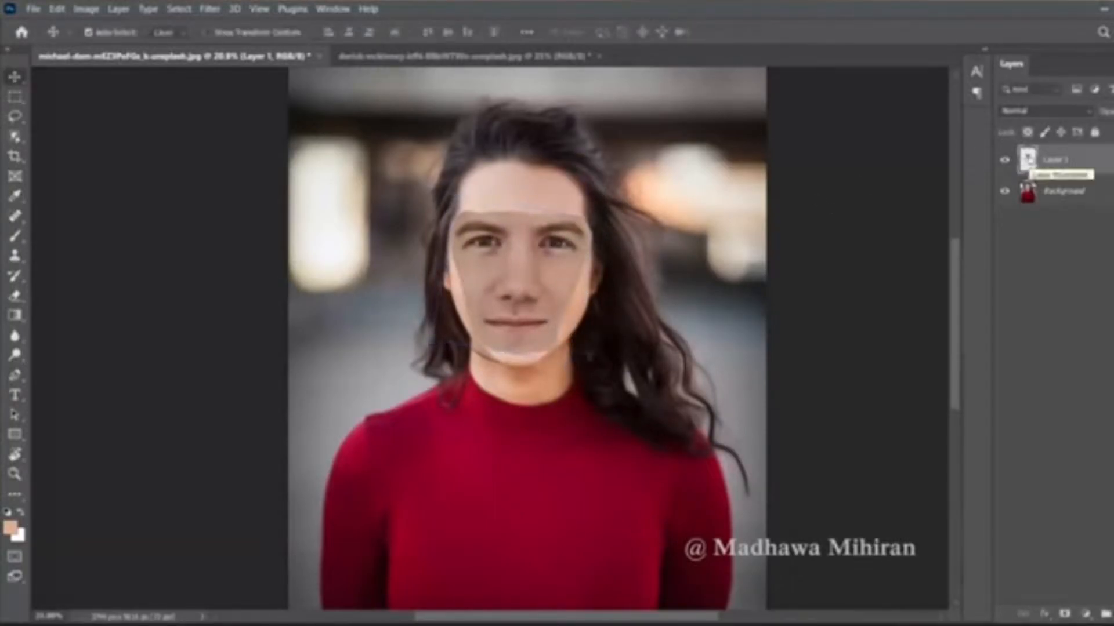
# - Load the outline of the pasted face layer as a selection and contract it
pyautogui.rightClick(1027, 160)
pyautogui.click(1027, 197)
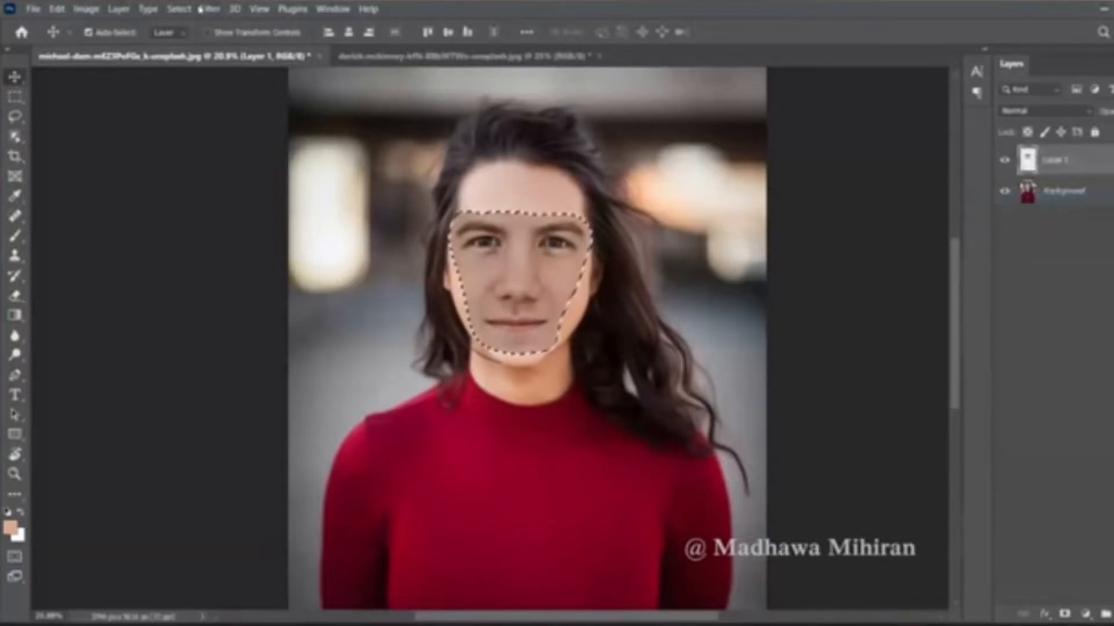
pyautogui.click(178, 9)
pyautogui.moveTo(239, 227)
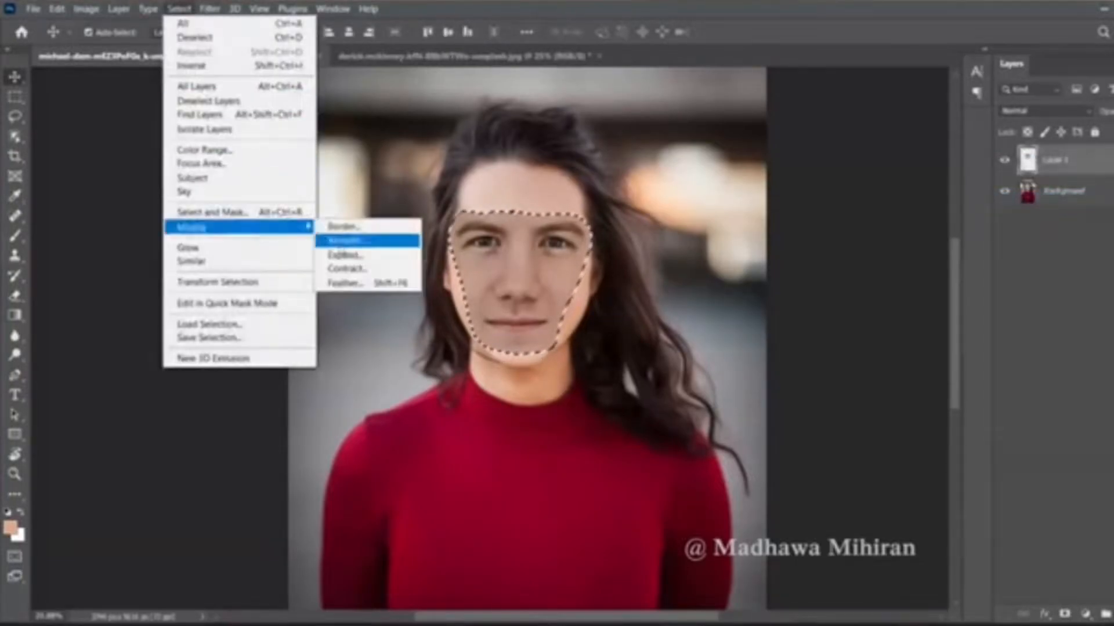
pyautogui.click(371, 270)
pyautogui.click(659, 195)
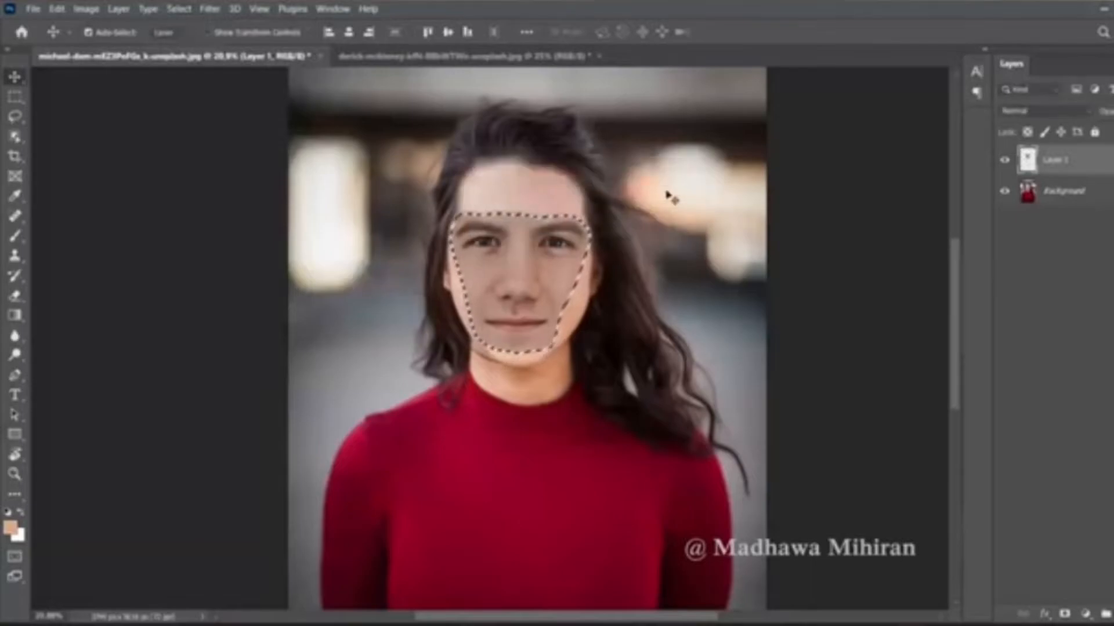
# - Delete the selected face area from the background layer and auto-blend that layer with Layer 1
pyautogui.click(1085, 193)
pyautogui.press('Delete')
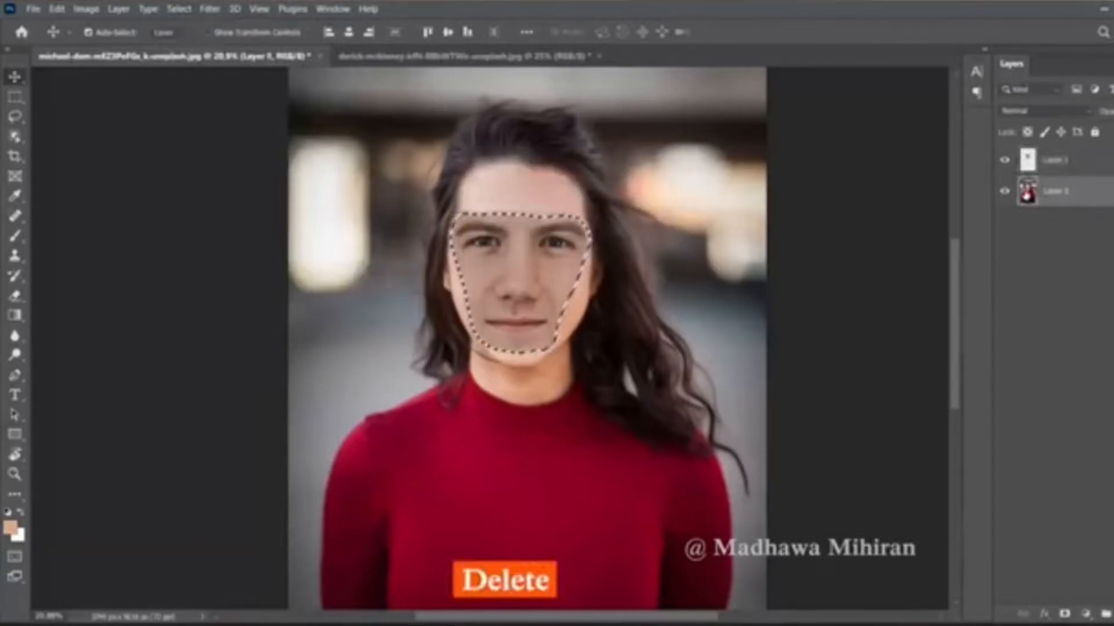
pyautogui.keyDown('shift'); pyautogui.click(1076, 168); pyautogui.keyUp('shift')
pyautogui.click(58, 9)
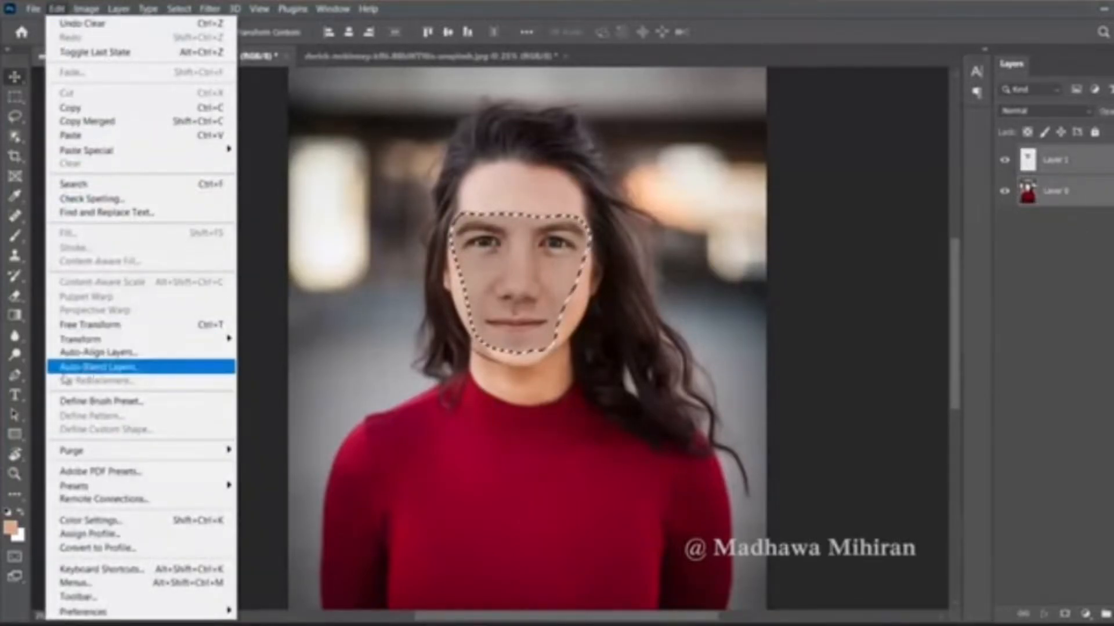
pyautogui.click(119, 368)
pyautogui.click(675, 143)
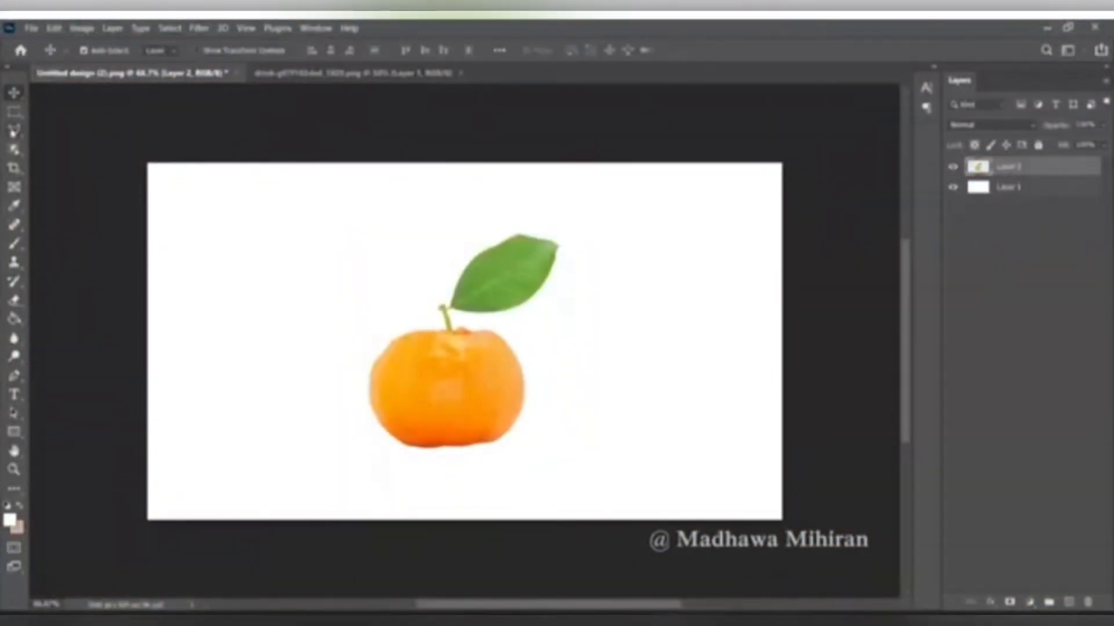
# - Outline the upper half of the orange, including its stem and leaf, with a polygonal selection
pyautogui.click(14, 130)
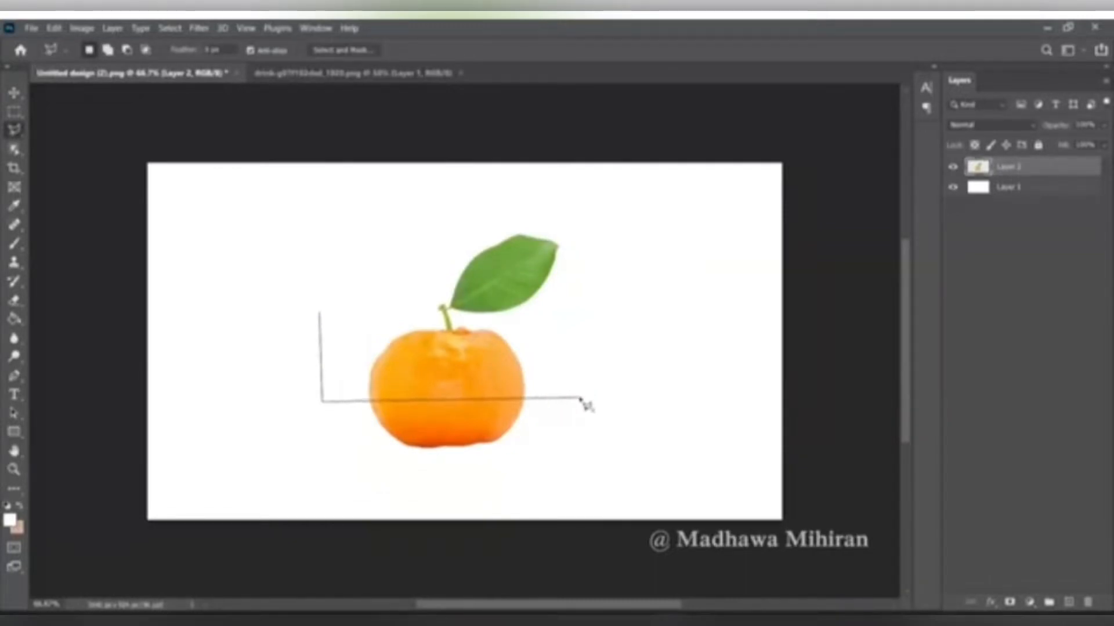
pyautogui.click(322, 311)
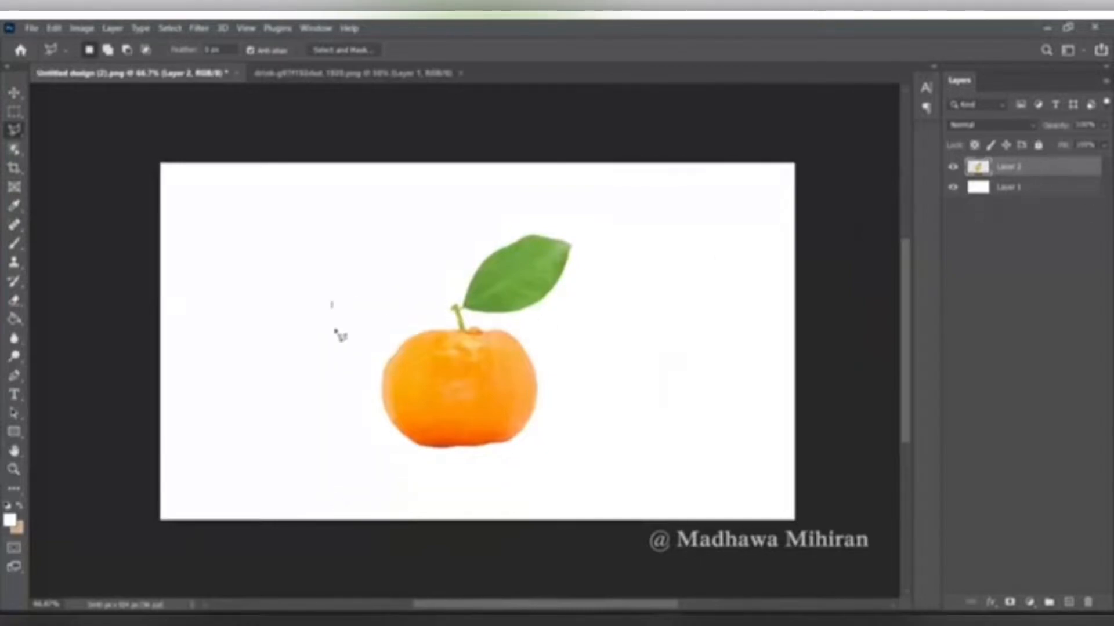
pyautogui.click(614, 384)
pyautogui.click(629, 224)
pyautogui.click(405, 209)
pyautogui.click(334, 304)
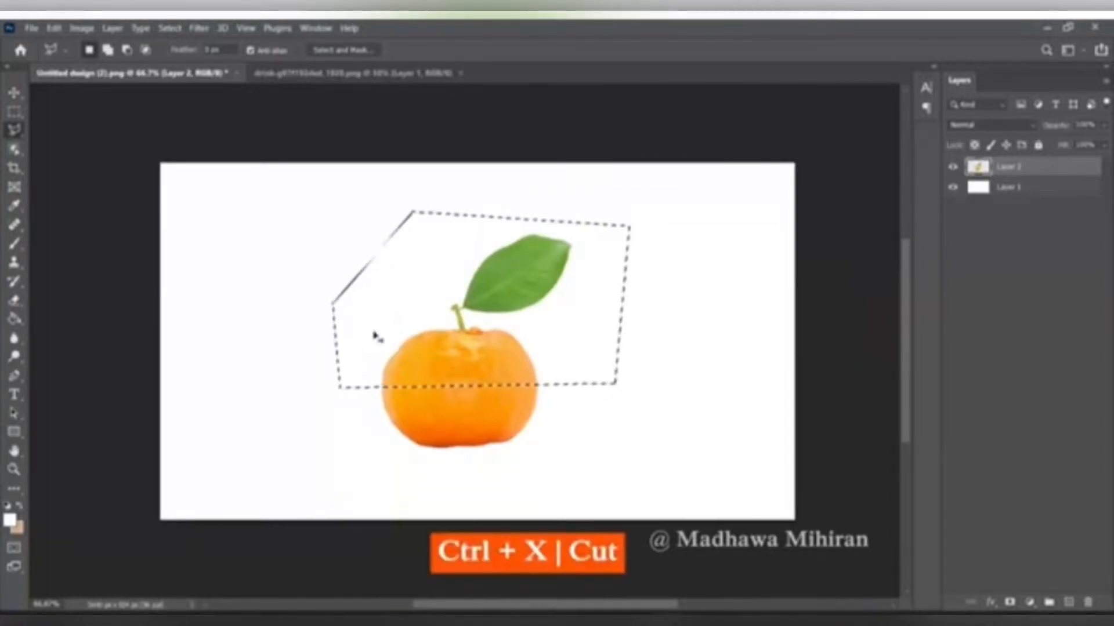
# - Cut the upper orange half onto its own layer and move it up to leave a gap above the lower half
pyautogui.hotkey('ctrl', 'x')
pyautogui.hotkey('ctrl', 'v')
pyautogui.press('v')
pyautogui.moveTo(465, 385); pyautogui.dragTo(465, 308)
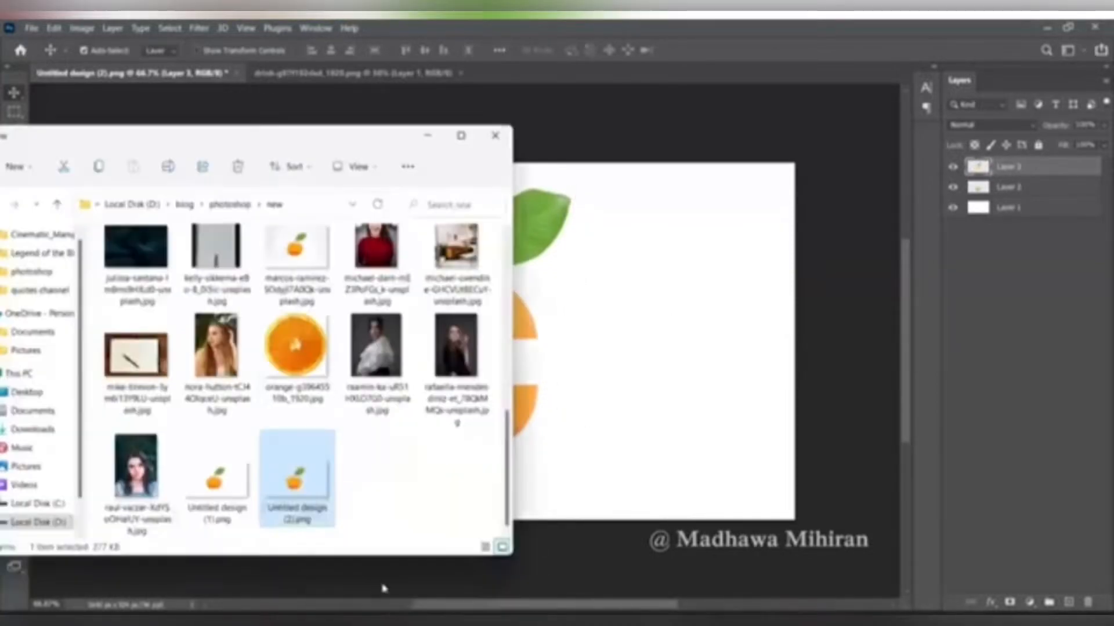
pyautogui.moveTo(294, 336); pyautogui.dragTo(479, 169)
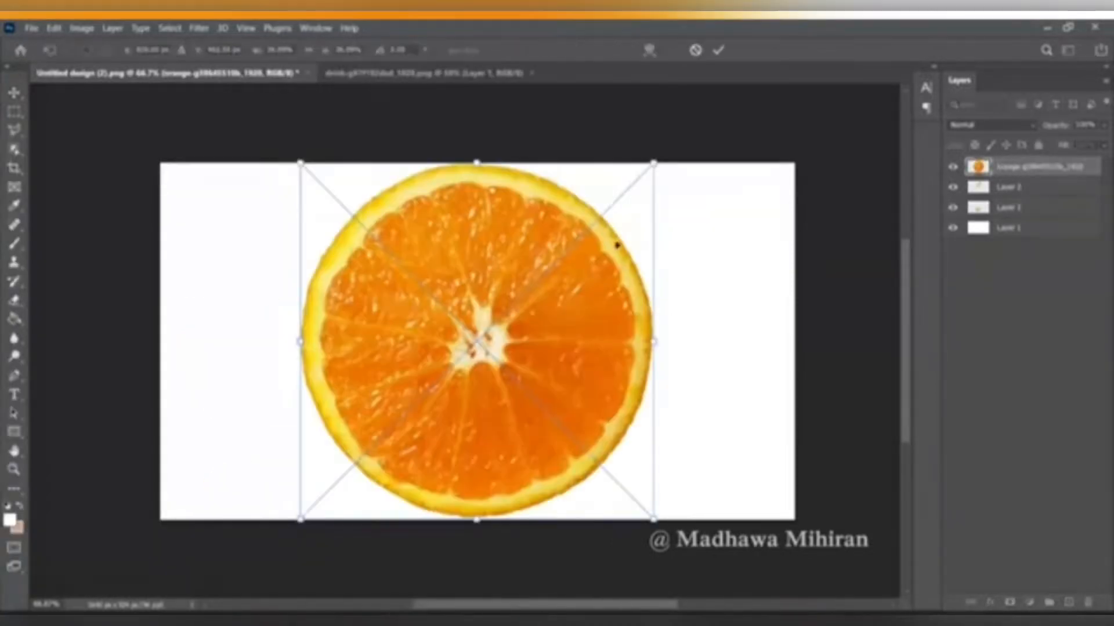
pyautogui.moveTo(654, 163); pyautogui.dragTo(472, 341)
pyautogui.moveTo(408, 424); pyautogui.dragTo(544, 378)
pyautogui.press('Escape')
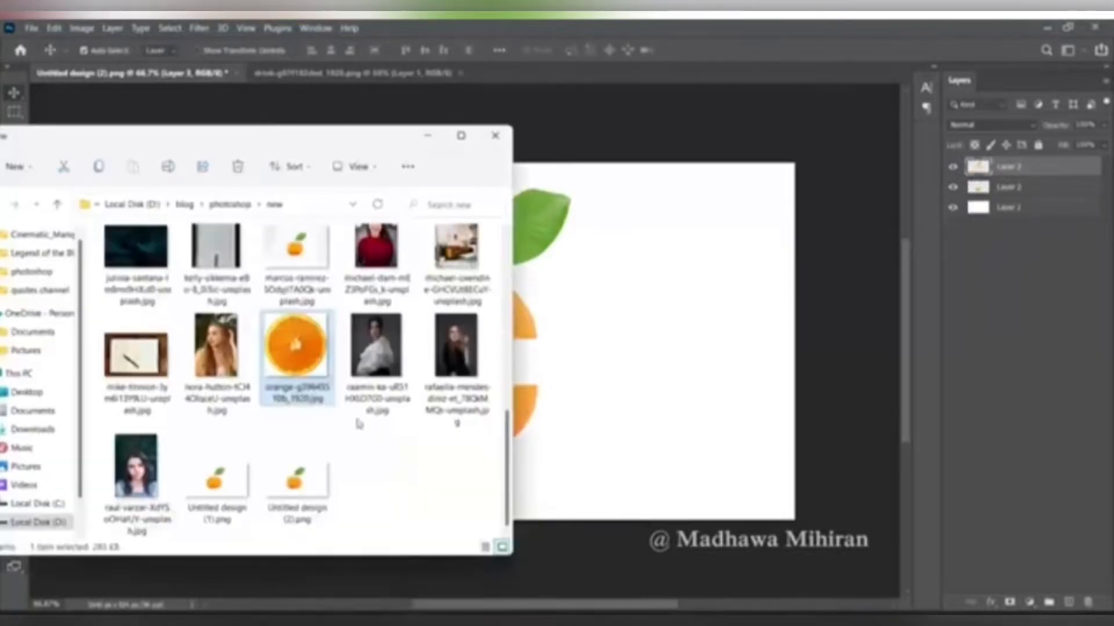
# - Place the cut fruit image in the design and fit it onto the cut surface of the lower orange half
pyautogui.moveTo(294, 378); pyautogui.dragTo(453, 351)
pyautogui.moveTo(416, 398); pyautogui.dragTo(444, 341)
pyautogui.moveTo(414, 463); pyautogui.dragTo(539, 386)
pyautogui.press('Return')
# - Fine-tune the placed slice's position and width to match the edges of the lower orange half
pyautogui.hotkey('ctrl', 't')
pyautogui.moveTo(470, 390); pyautogui.dragTo(473, 390)
pyautogui.press('Return')
pyautogui.hotkey('ctrl', 't')
pyautogui.moveTo(541, 385); pyautogui.dragTo(538, 385)
pyautogui.press('Return')
# - Duplicate the fruit slice layer and move the copy up onto the cut surface of the upper orange half
pyautogui.rightClick(1013, 170)
pyautogui.click(854, 48)
pyautogui.click(676, 180)
pyautogui.moveTo(458, 391); pyautogui.dragTo(458, 347)
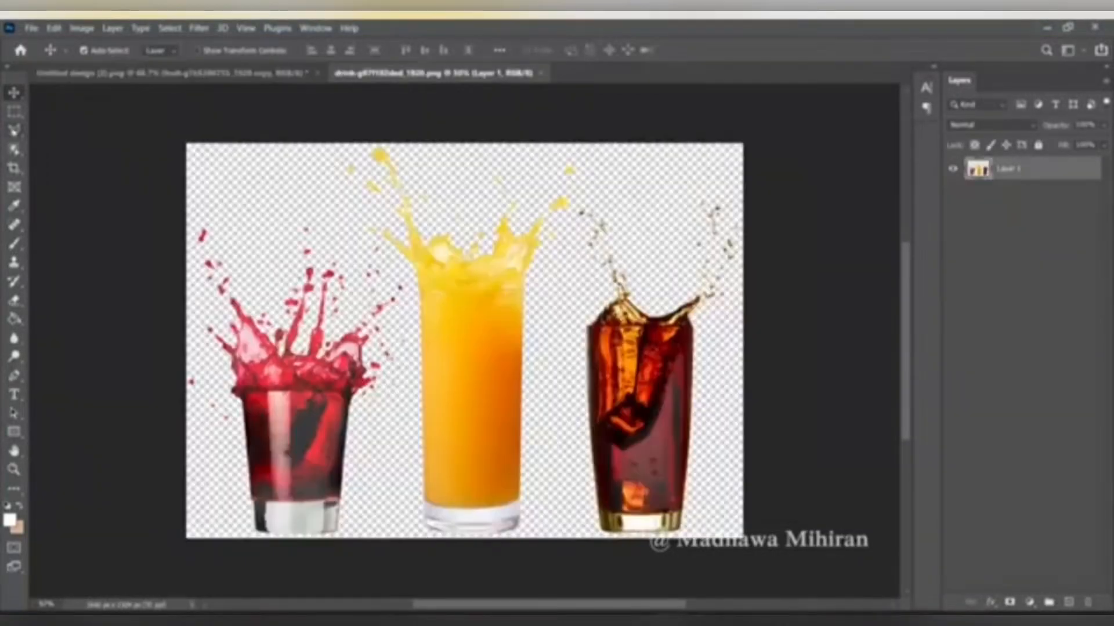
# - Outline the orange juice splash in the drinks image with a polygonal selection and copy it into the orange design
pyautogui.press('l')
pyautogui.moveTo(330, 152); pyautogui.dragTo(369, 254)
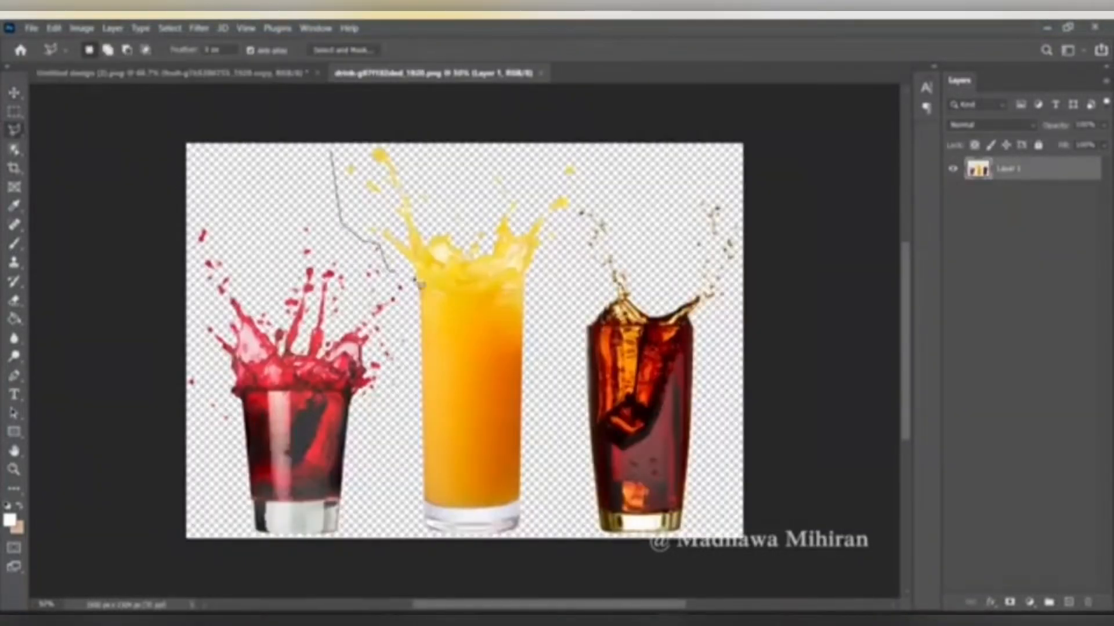
pyautogui.moveTo(365, 149); pyautogui.dragTo(330, 152)
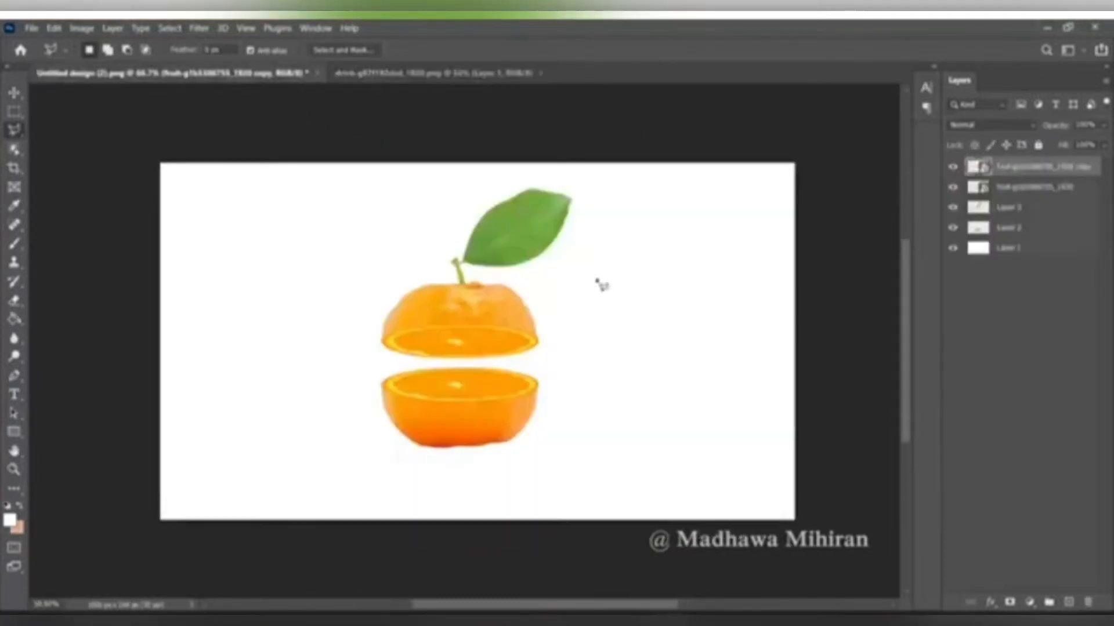
pyautogui.hotkey('ctrl', 'v')
# - Rotate the pasted juice splash by about 90° so it sprays sideways over the orange
pyautogui.hotkey('ctrl', 't')
pyautogui.moveTo(660, 446); pyautogui.dragTo(416, 455)
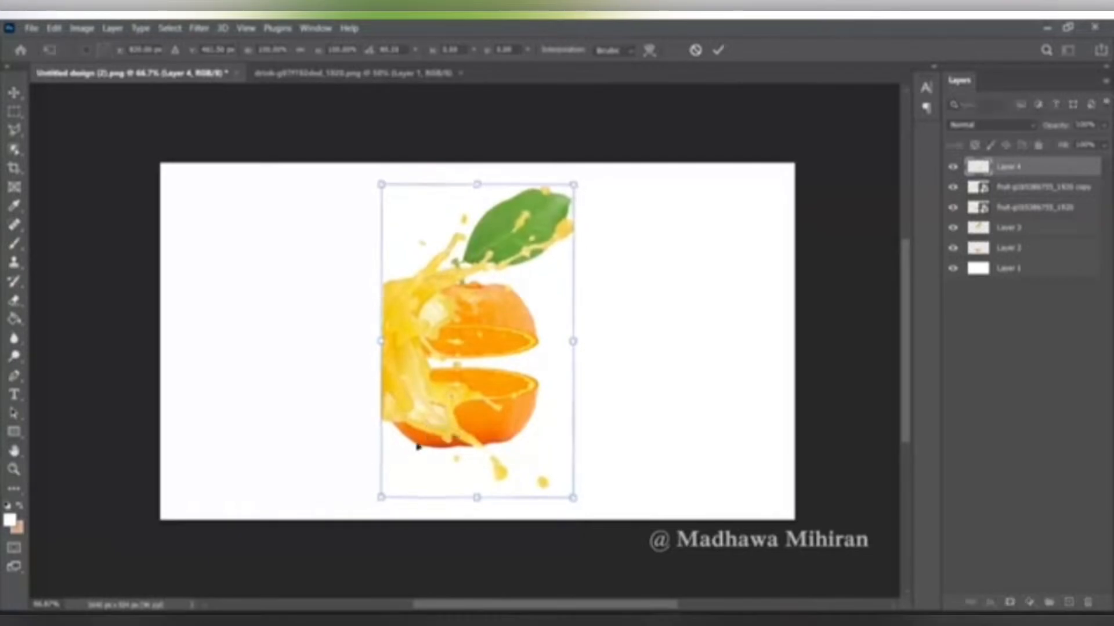
pyautogui.click(718, 51)
# - Duplicate the splash layer, flip the copy horizontally and set it beside the original to form a mirrored splash
pyautogui.rightClick(1015, 166)
pyautogui.click(858, 87)
pyautogui.click(676, 179)
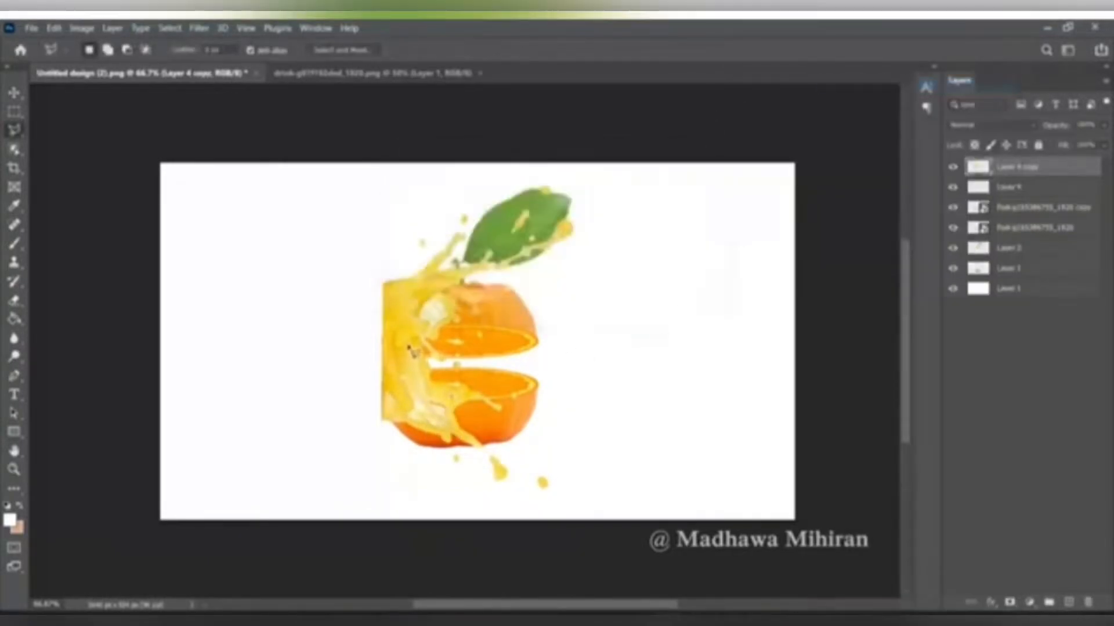
pyautogui.press('v')
pyautogui.hotkey('ctrl', 't')
pyautogui.rightClick(462, 323)
pyautogui.click(493, 305)
pyautogui.moveTo(507, 307); pyautogui.dragTo(366, 350)
pyautogui.click(719, 51)
# - Merge Layer 4 and Layer 4 copy into a single splash layer
pyautogui.keyDown('ctrl'); pyautogui.click(1004, 187); pyautogui.keyUp('ctrl')
pyautogui.rightClick(1014, 187)
pyautogui.click(870, 434)
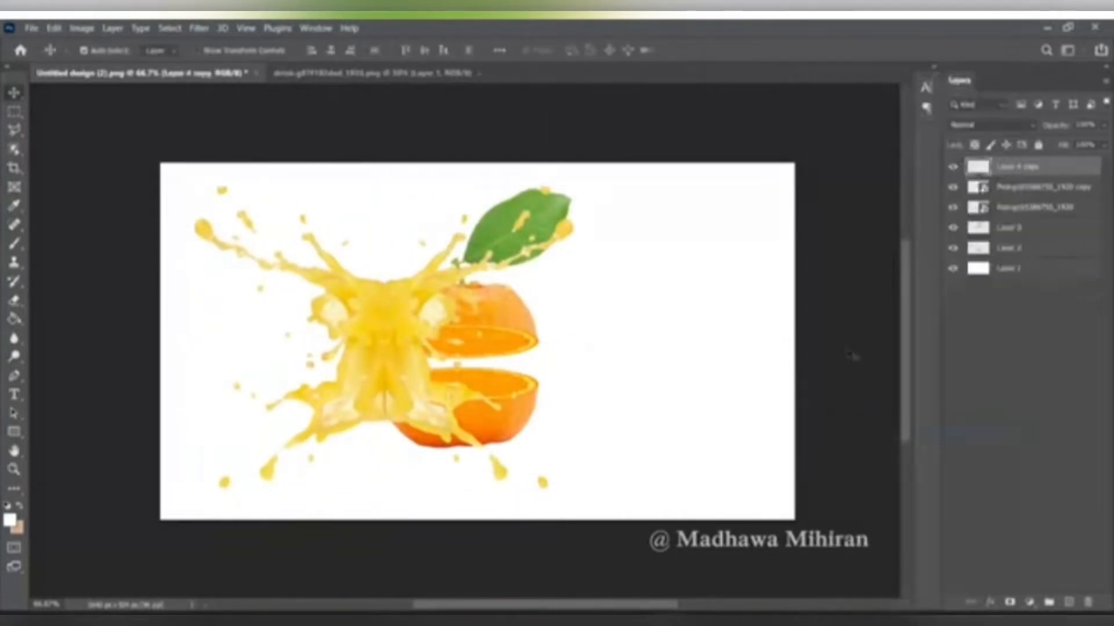
# - Add a Hue/Saturation adjustment clipped to the merged splash layer and shift its hue slightly towards orange
pyautogui.click(1029, 603)
pyautogui.click(1024, 463)
pyautogui.moveTo(764, 255)
pyautogui.mouseDown()
pyautogui.moveTo(686, 258)
pyautogui.moveTo(769, 257)
pyautogui.moveTo(760, 262)
pyautogui.mouseUp()
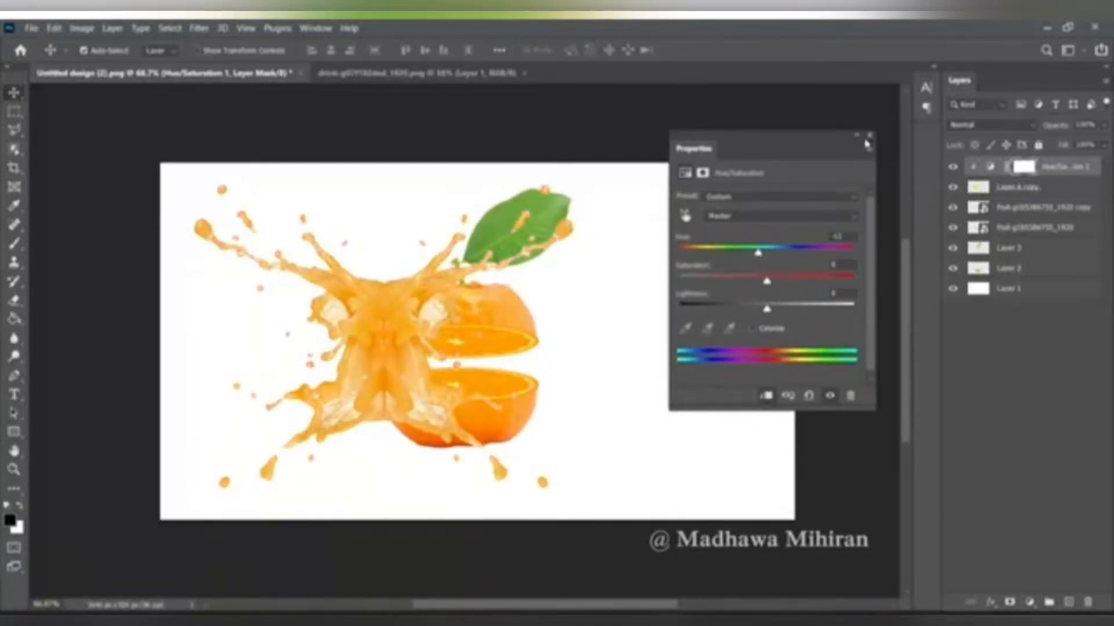
pyautogui.click(857, 135)
pyautogui.click(1055, 188)
pyautogui.rightClick(1051, 189)
pyautogui.click(1044, 490)
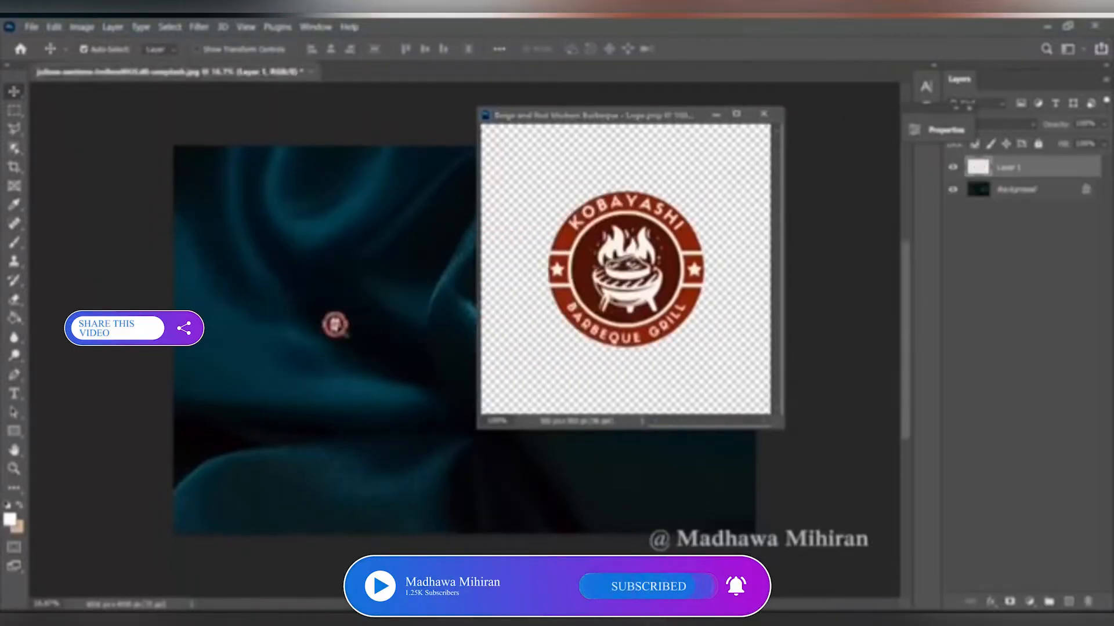
# - Enlarge the barbeque logo on the dark teal fabric to a large emblem and centre it in the image
pyautogui.click(721, 115)
pyautogui.hotkey('ctrl', 't')
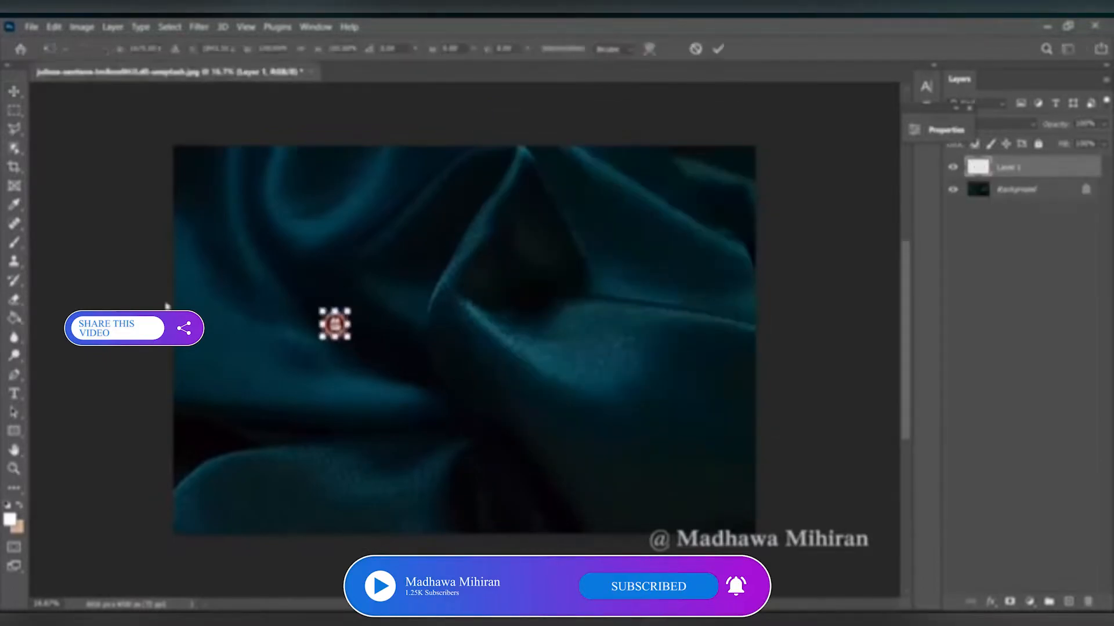
pyautogui.moveTo(348, 336); pyautogui.dragTo(648, 470)
pyautogui.moveTo(494, 453); pyautogui.dragTo(511, 360)
pyautogui.press('Return')
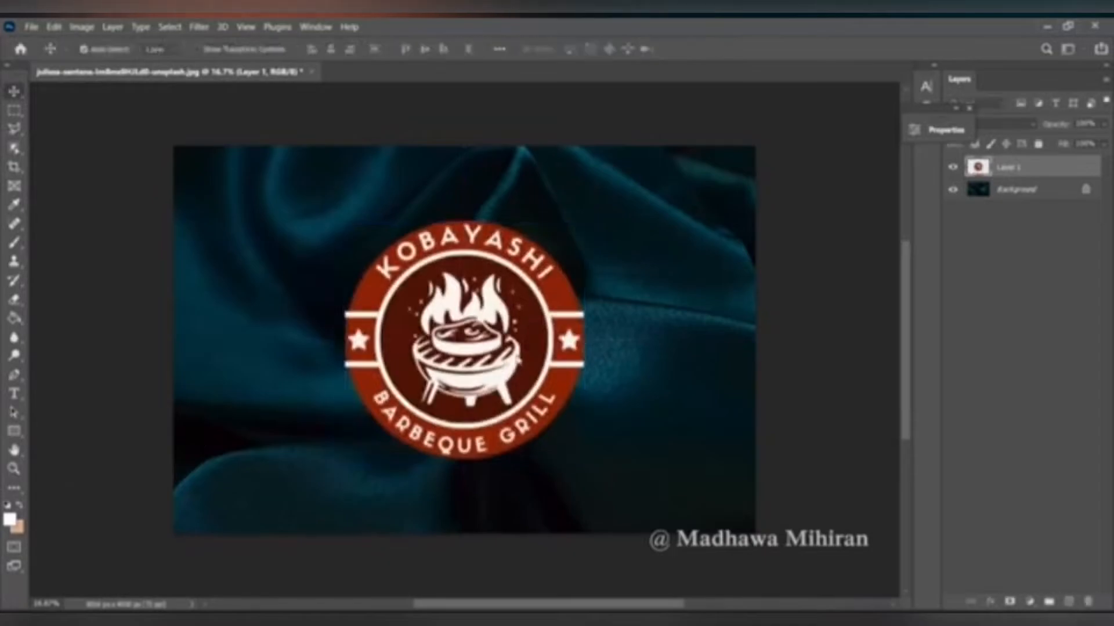
# - Blend the logo into the fabric by splitting the dark Blend If slider of the underlying layer, and reposition the logo
pyautogui.click(992, 602)
pyautogui.click(1021, 468)
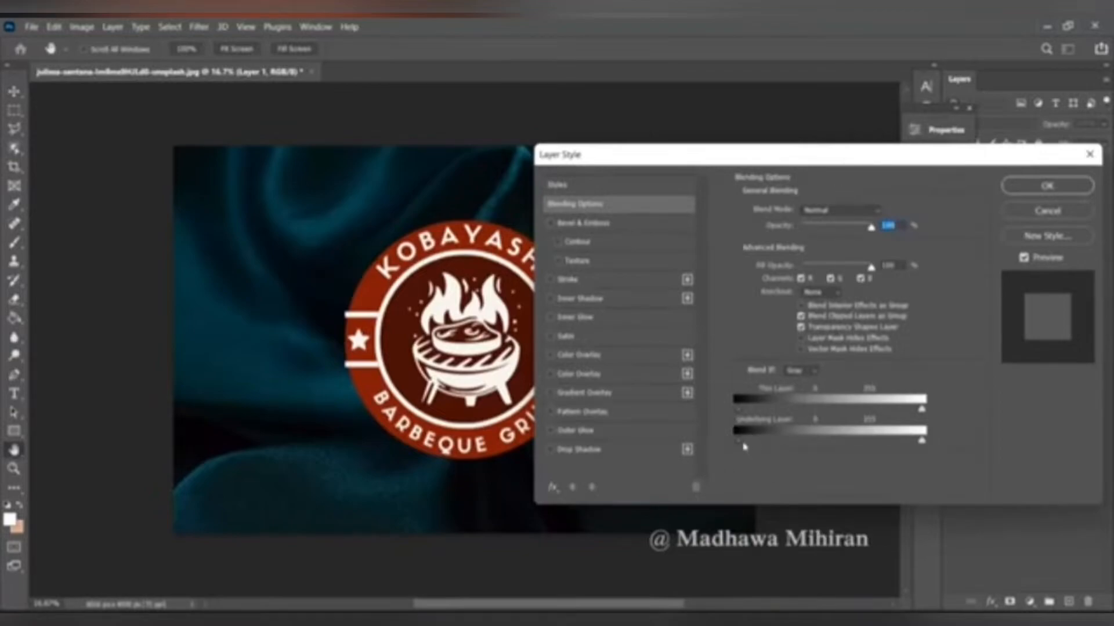
pyautogui.moveTo(744, 446)
pyautogui.mouseDown()
pyautogui.moveTo(769, 448)
pyautogui.moveTo(759, 449)
pyautogui.mouseUp()
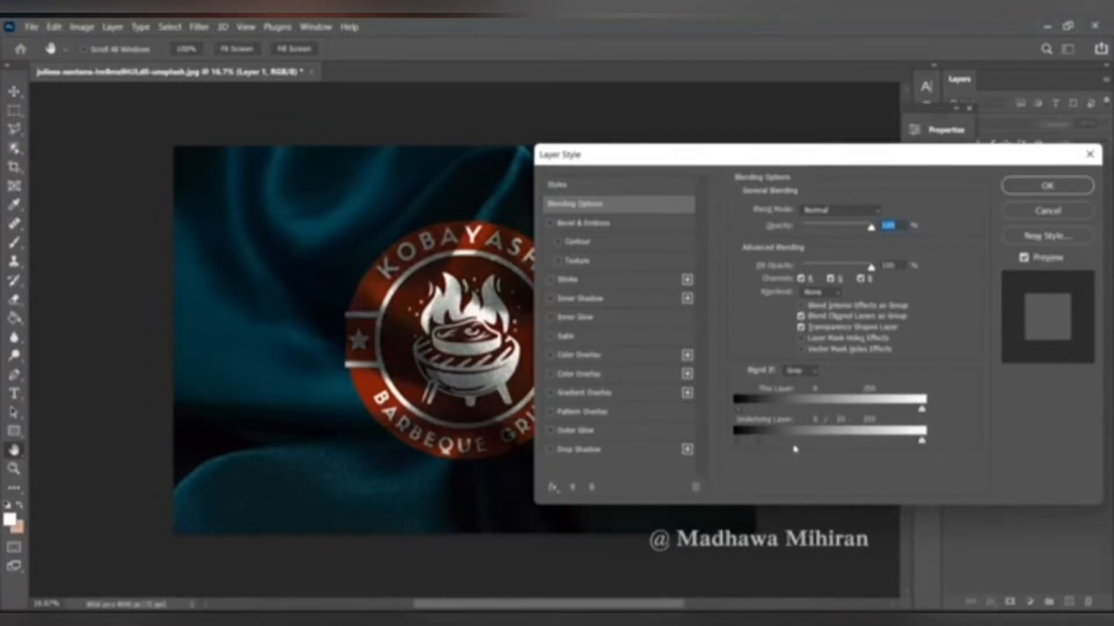
pyautogui.moveTo(758, 445); pyautogui.dragTo(786, 447)
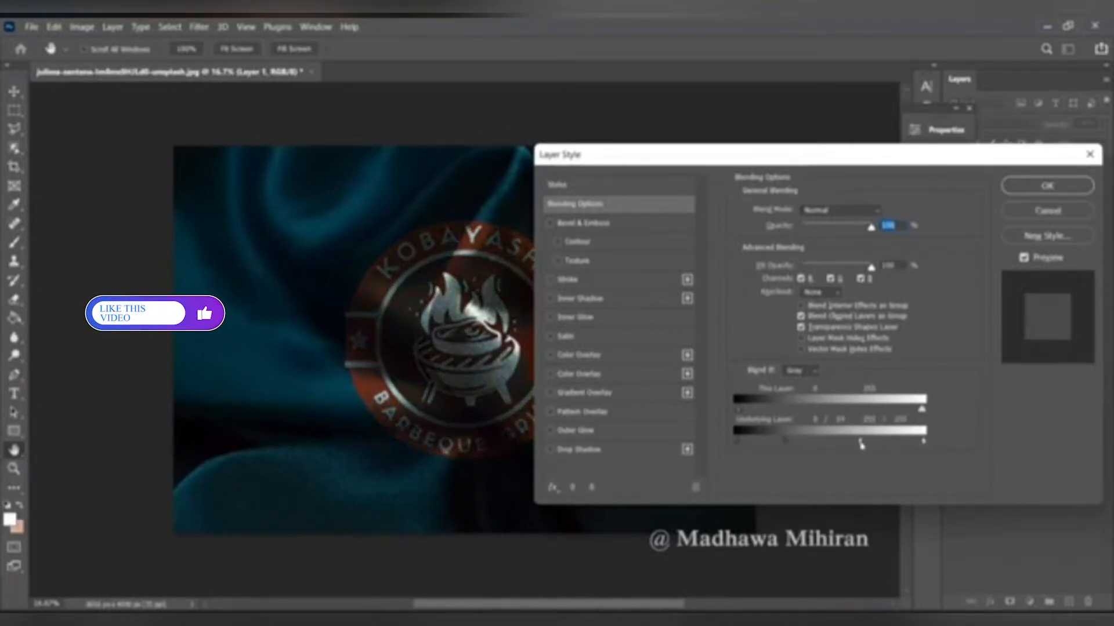
pyautogui.moveTo(789, 446); pyautogui.dragTo(769, 444)
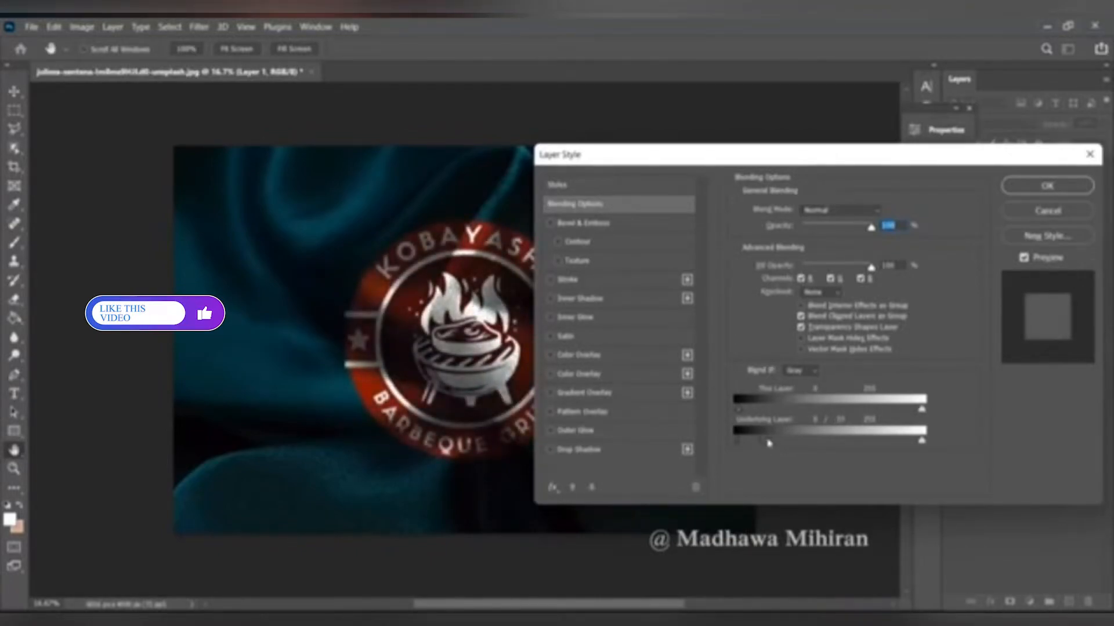
pyautogui.click(1066, 189)
pyautogui.moveTo(515, 357); pyautogui.dragTo(529, 323)
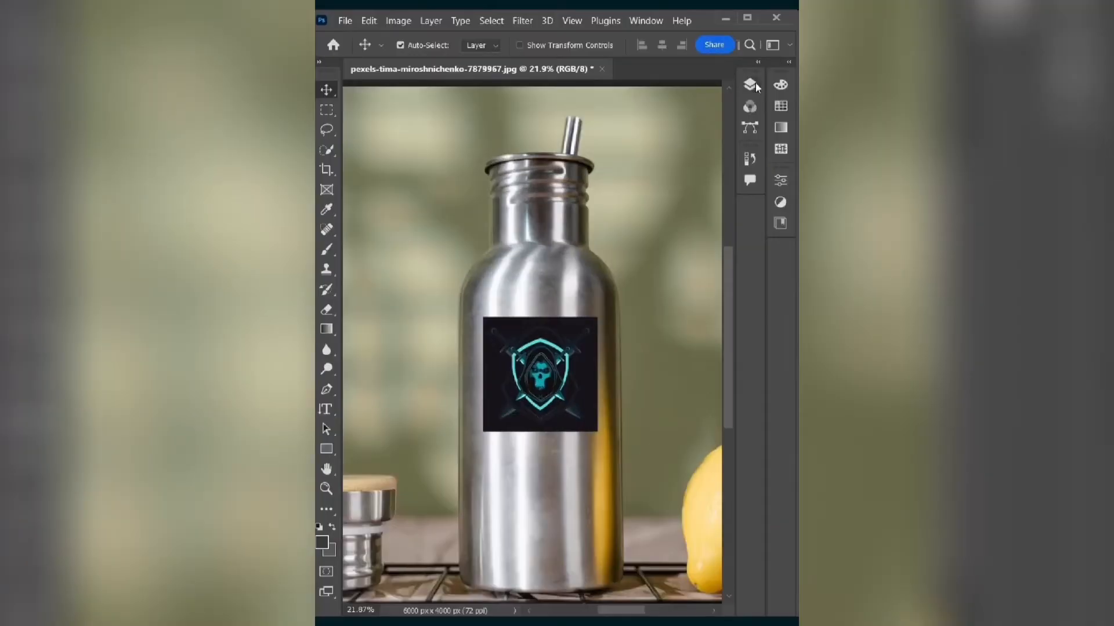
# - Select the subject of the s (1) logo layer and mask out its dark square background with a layer mask
pyautogui.click(750, 85)
pyautogui.click(667, 168)
pyautogui.click(491, 21)
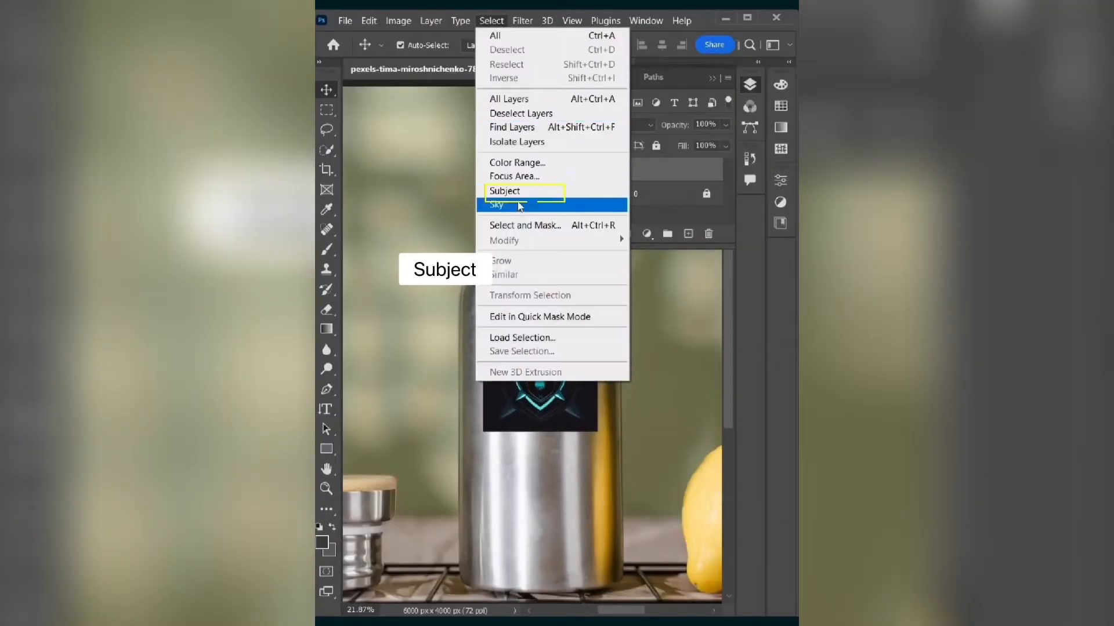
pyautogui.click(525, 191)
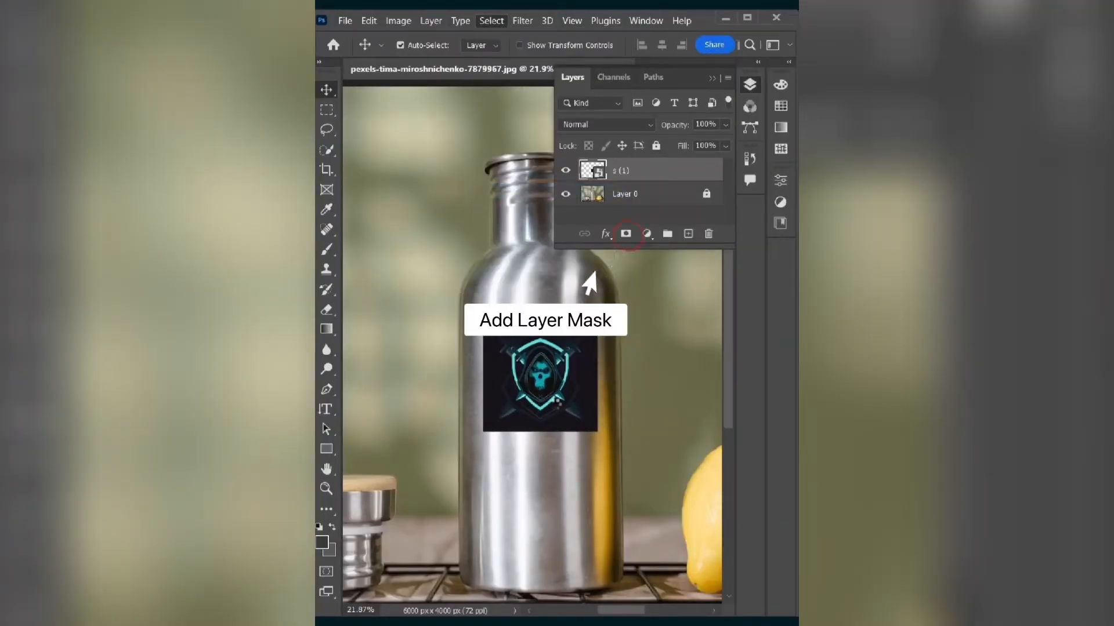
pyautogui.click(625, 233)
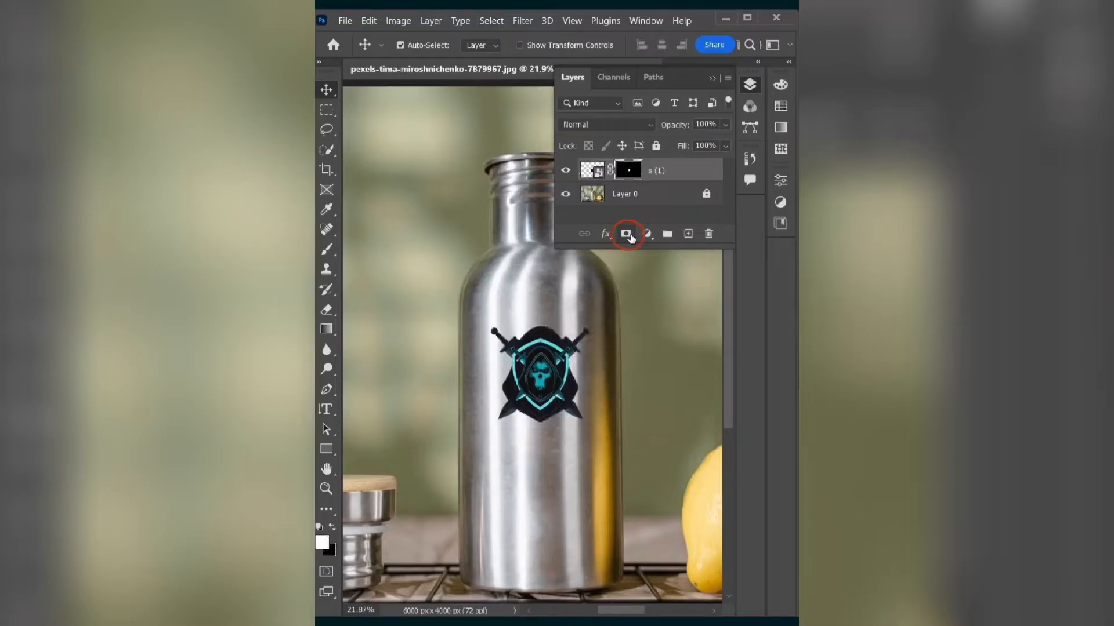
# - Convert the masked s (1) logo layer to a smart object
pyautogui.rightClick(680, 173)
pyautogui.click(729, 185)
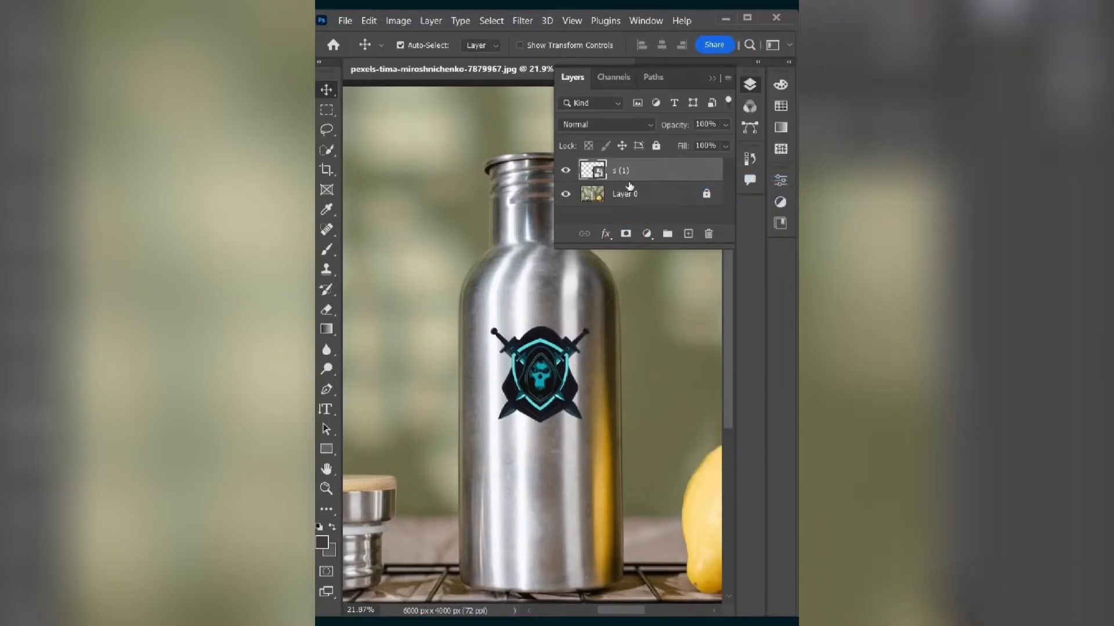
pyautogui.click(712, 78)
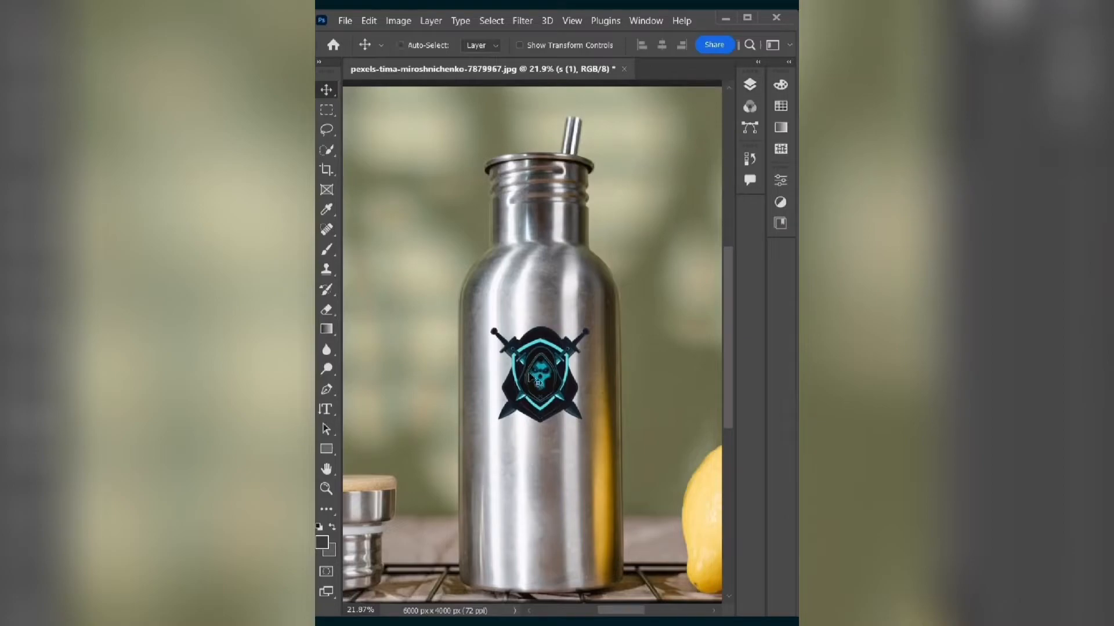
# - Enlarge the skull logo to about 118% and centre it on the bottle
pyautogui.hotkey('ctrl', 't')
pyautogui.moveTo(490, 327); pyautogui.dragTo(473, 310)
pyautogui.moveTo(530, 370); pyautogui.dragTo(539, 380)
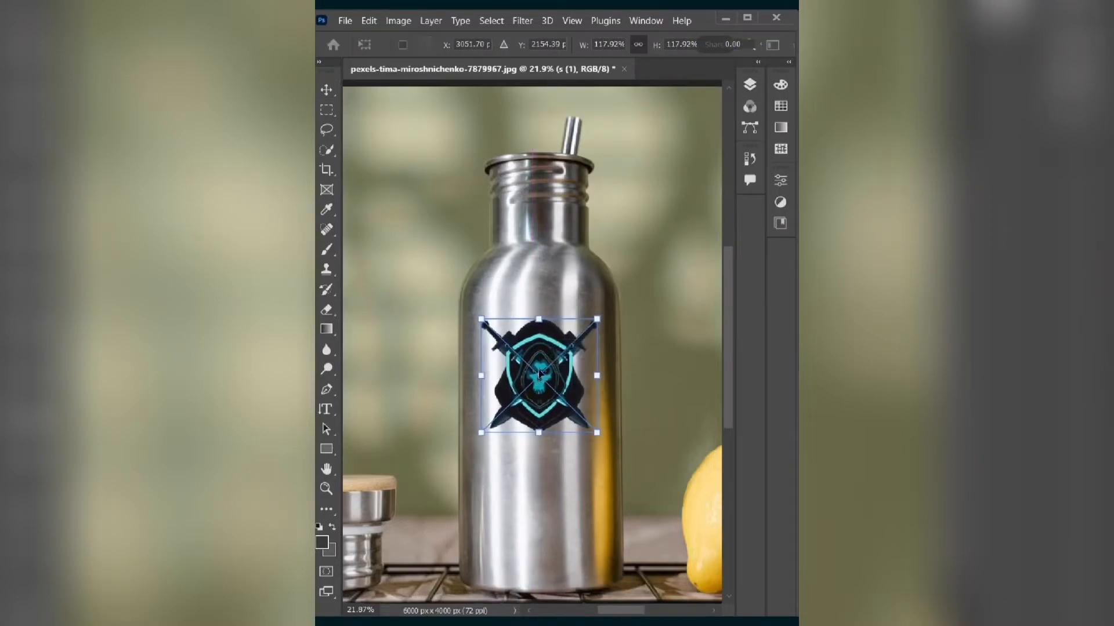
# - Apply an Arch warp to the skull logo, bending it slightly downward to follow the bottle's curvature
pyautogui.rightClick(555, 338)
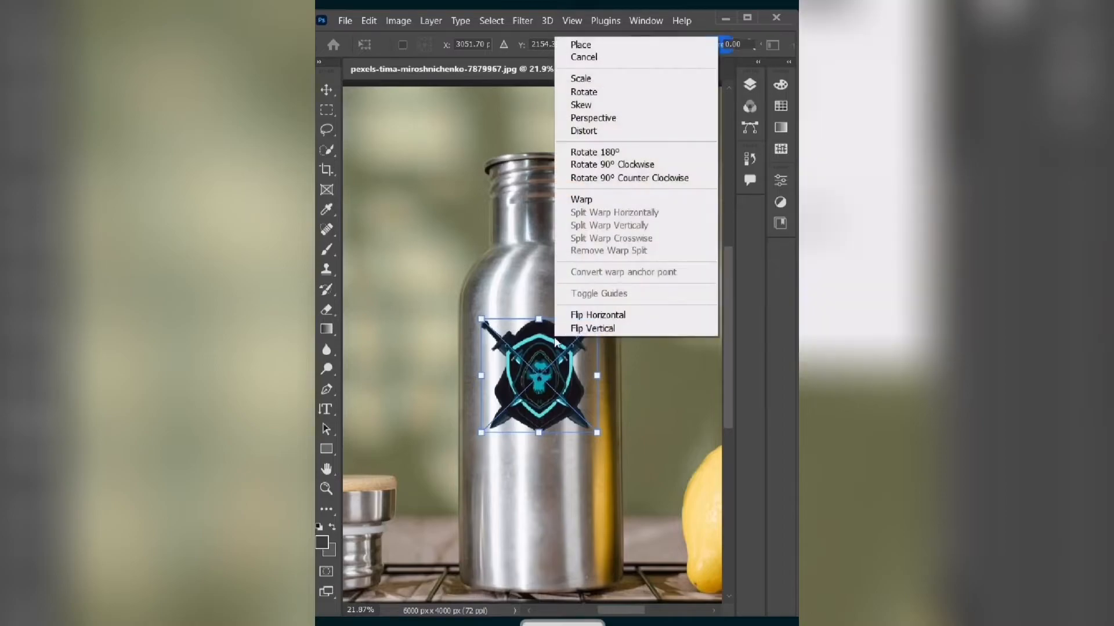
pyautogui.click(600, 204)
pyautogui.click(716, 46)
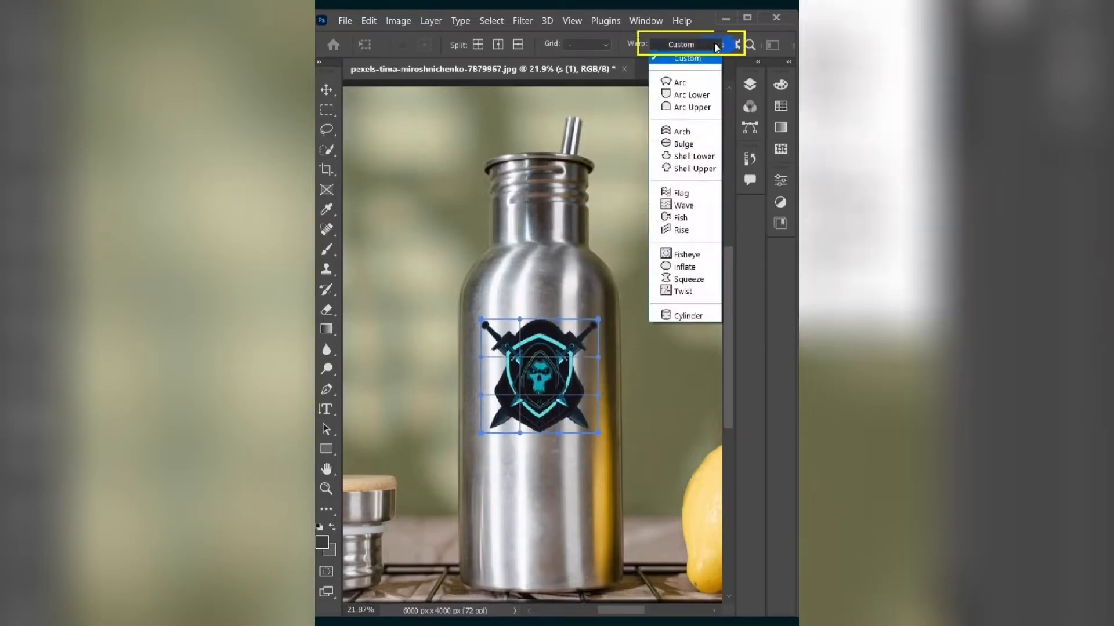
pyautogui.click(696, 136)
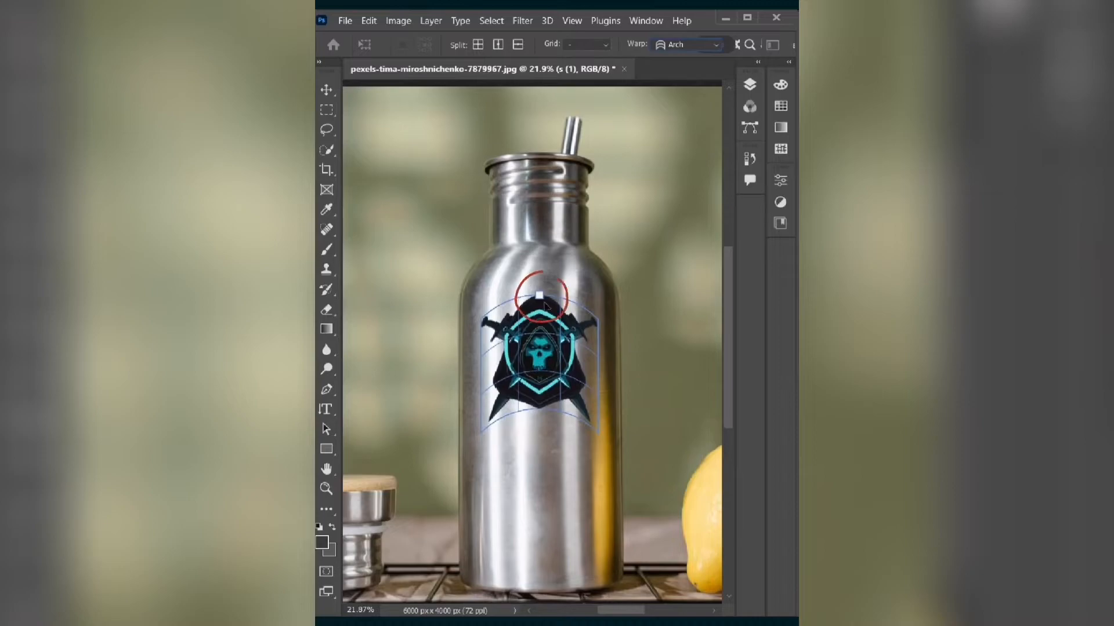
pyautogui.moveTo(540, 297); pyautogui.dragTo(546, 329)
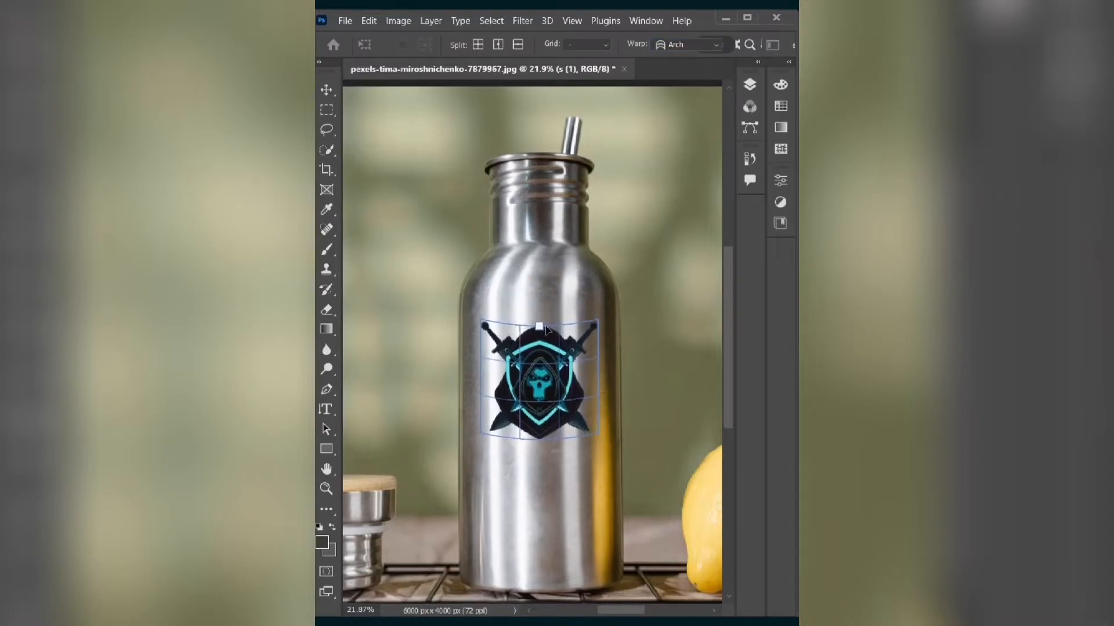
pyautogui.click(748, 87)
pyautogui.press('Return')
# - Duplicate the bottle photo layer above the logo layer and desaturate the copy
pyautogui.click(648, 201)
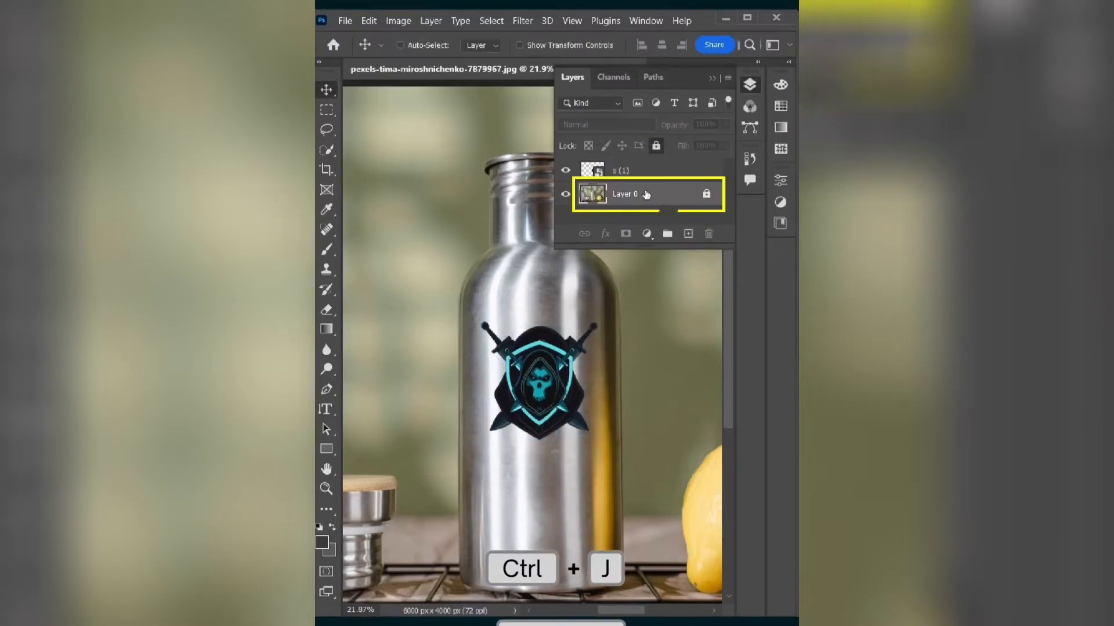
pyautogui.hotkey('ctrl', 'j')
pyautogui.moveTo(640, 197); pyautogui.dragTo(636, 172)
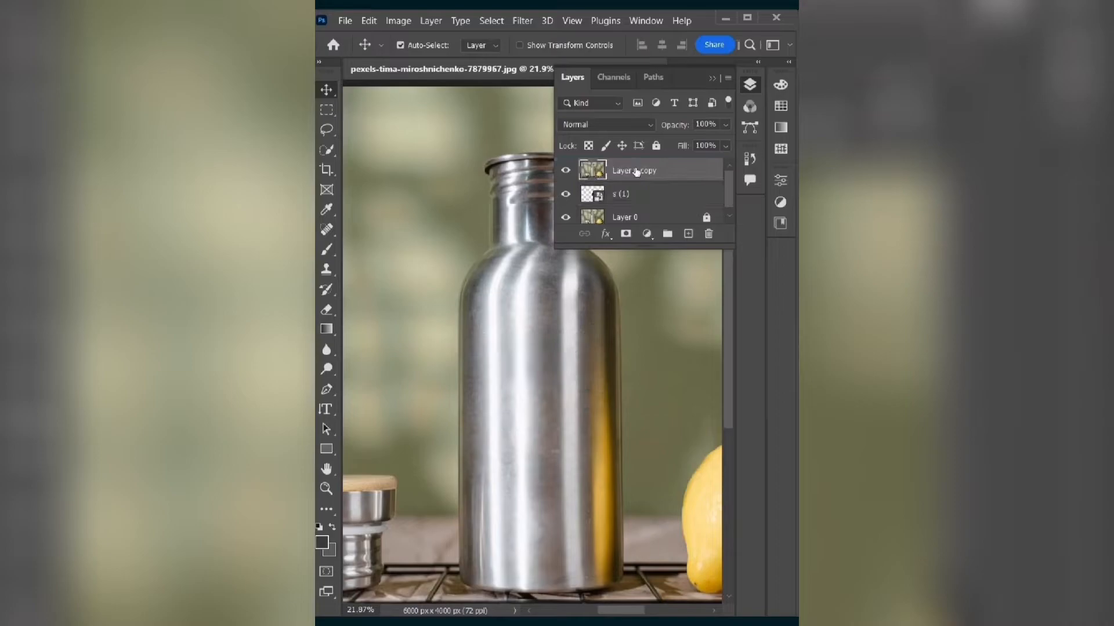
pyautogui.hotkey('ctrl', 'shift', 'u')
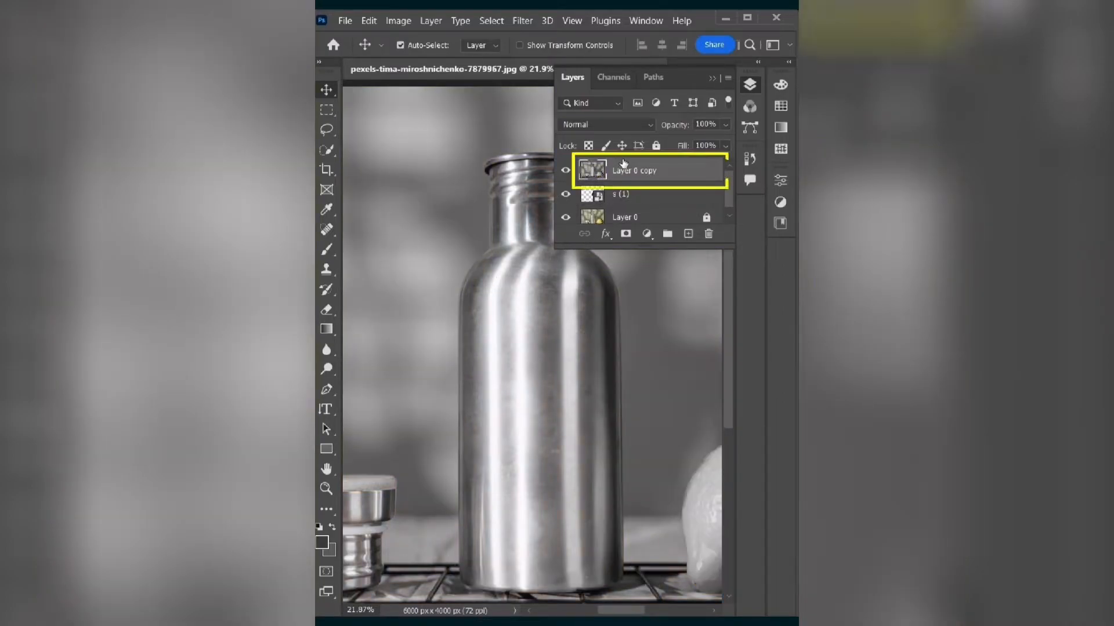
# - Clip the desaturated bottle copy to the logo layer and blend it with Linear Light at 40% fill
pyautogui.hotkey('ctrl', 'alt', 'g')
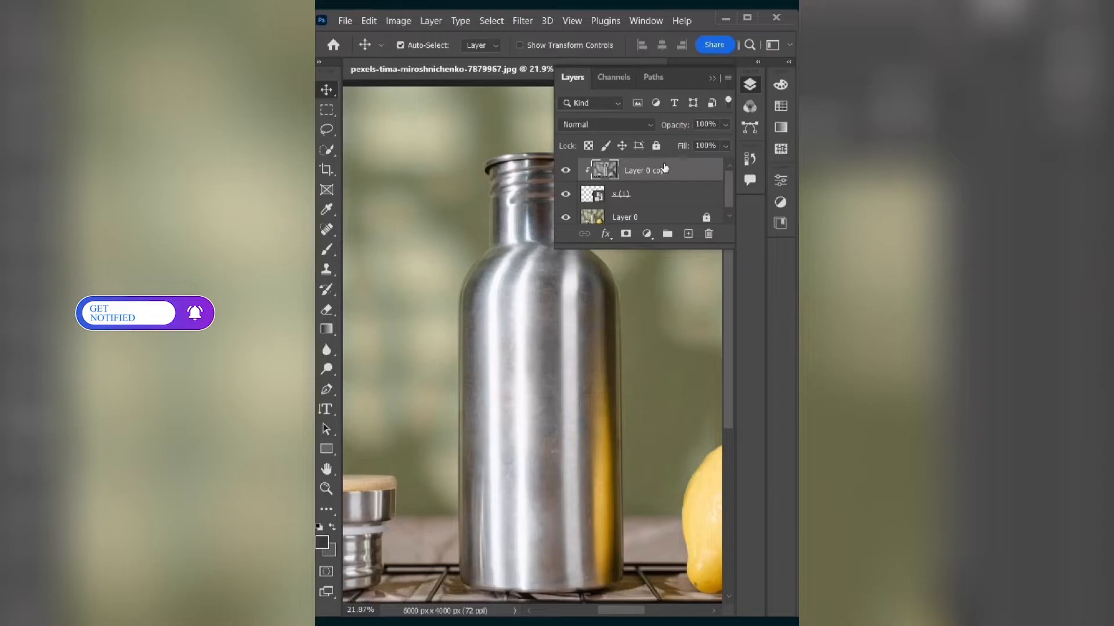
pyautogui.click(620, 123)
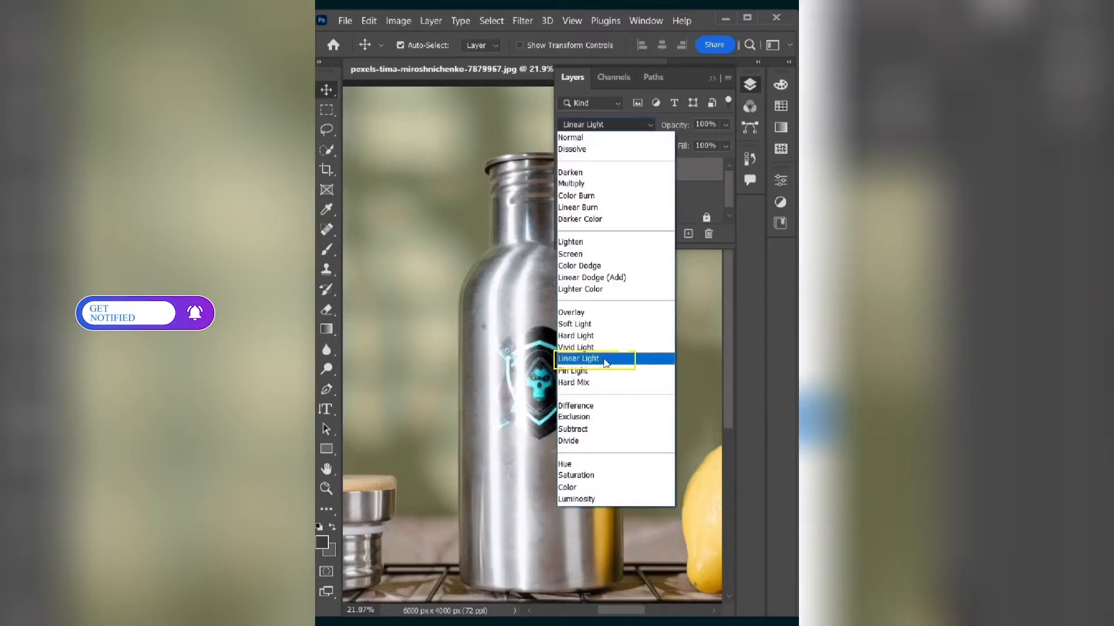
pyautogui.click(580, 359)
pyautogui.click(724, 146)
pyautogui.moveTo(672, 165); pyautogui.dragTo(685, 168)
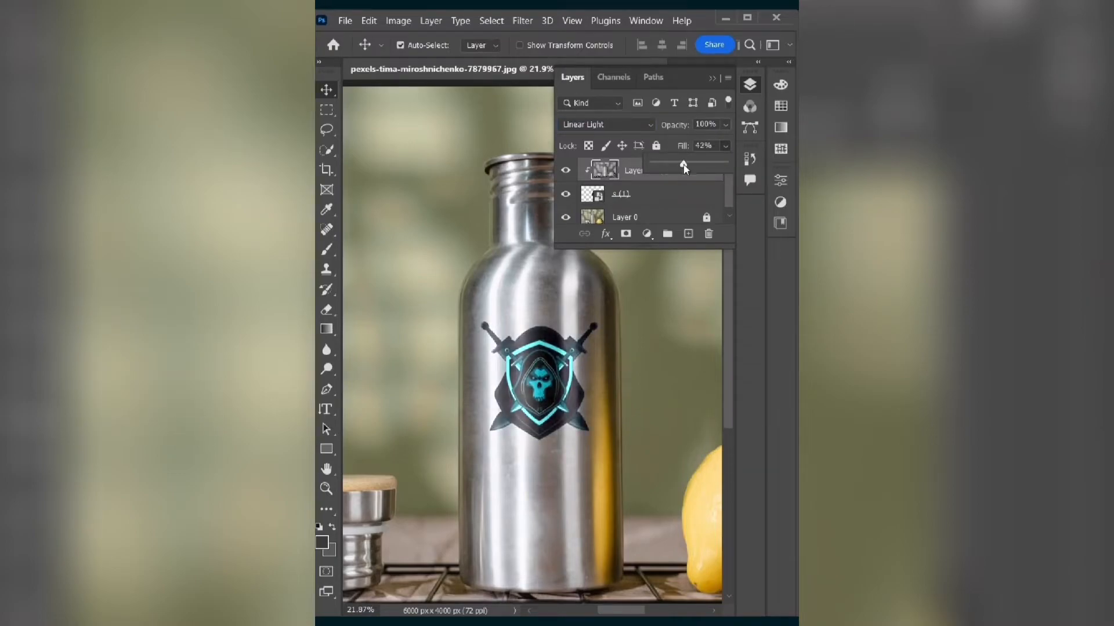
pyautogui.click(713, 79)
pyautogui.hotkey('ctrl', '+')
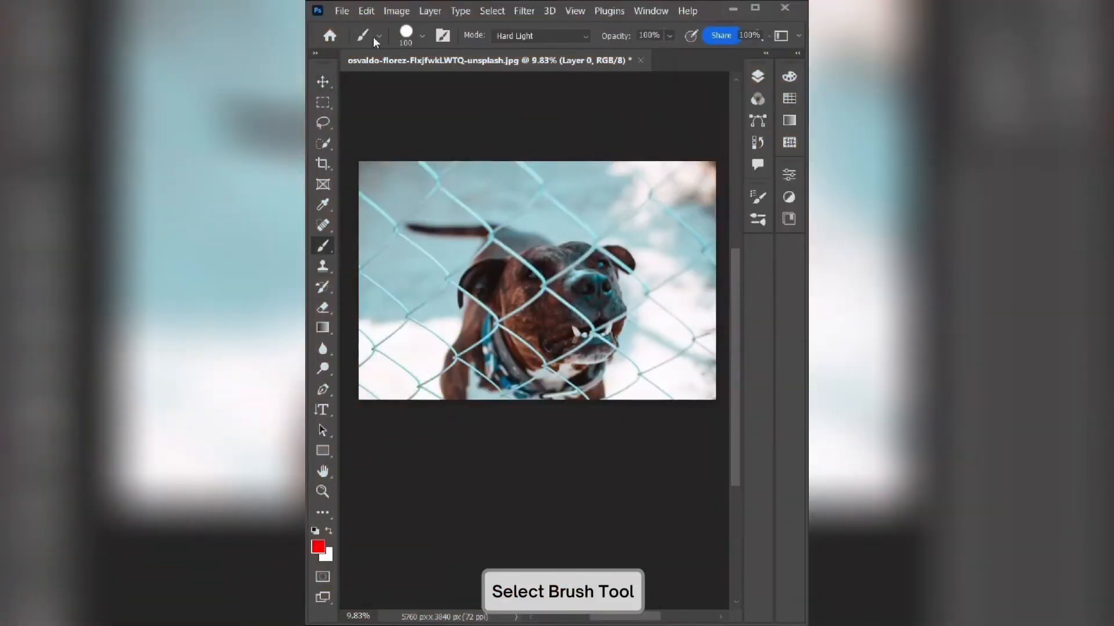
# - Set up the Brush tool in the dog photo with the Hard Round tip at 100 px
pyautogui.click(421, 35)
pyautogui.click(423, 284)
pyautogui.moveTo(496, 123); pyautogui.dragTo(436, 120)
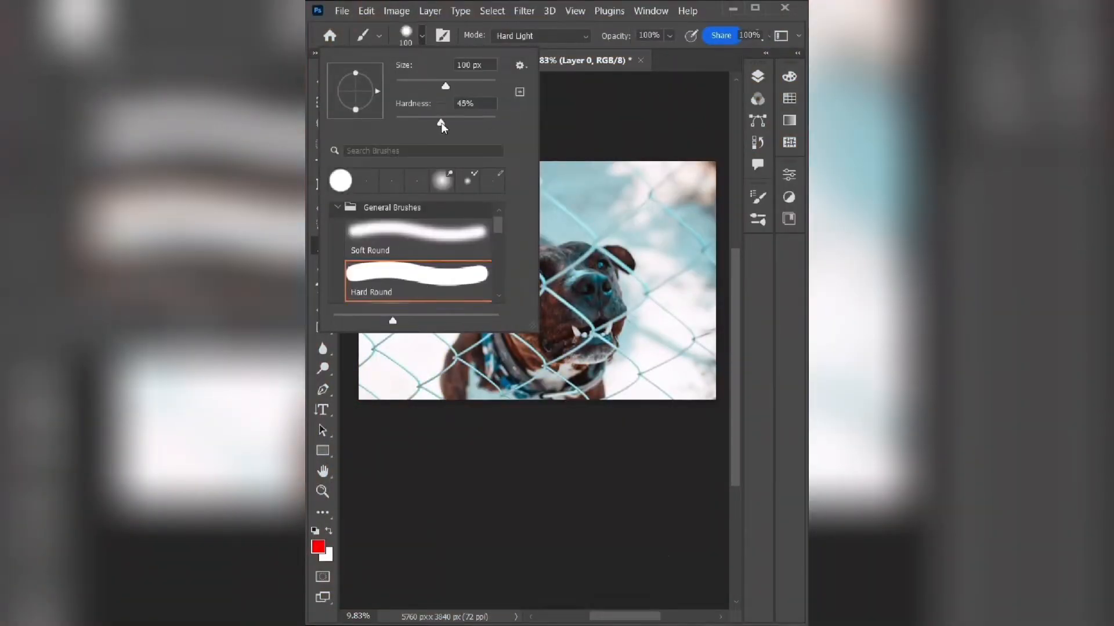
pyautogui.click(421, 36)
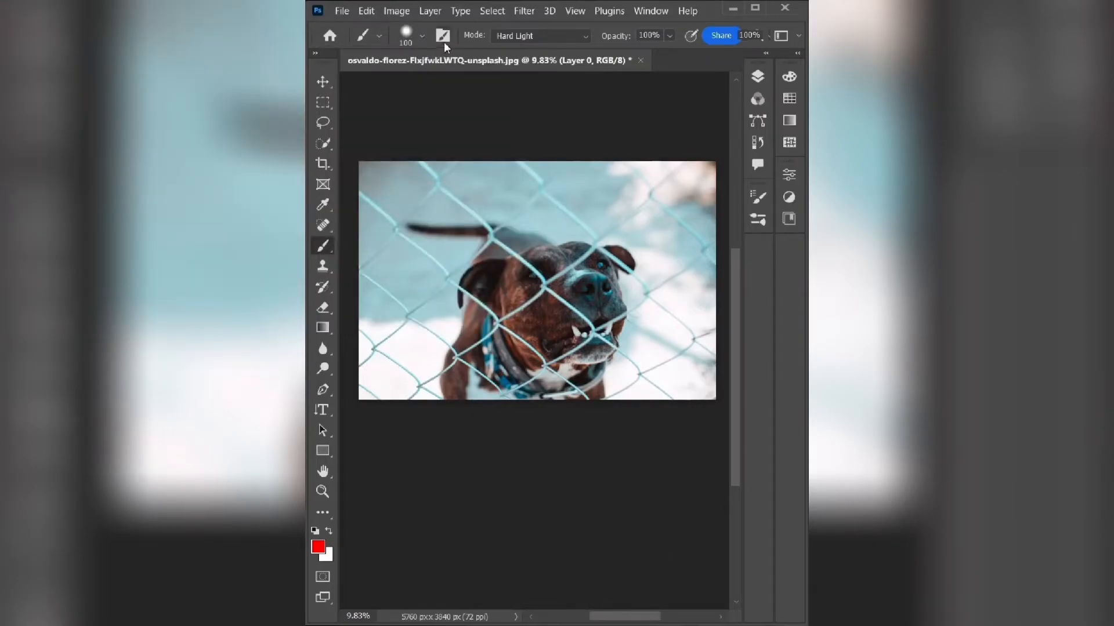
pyautogui.click(423, 36)
pyautogui.click(430, 34)
pyautogui.click(323, 577)
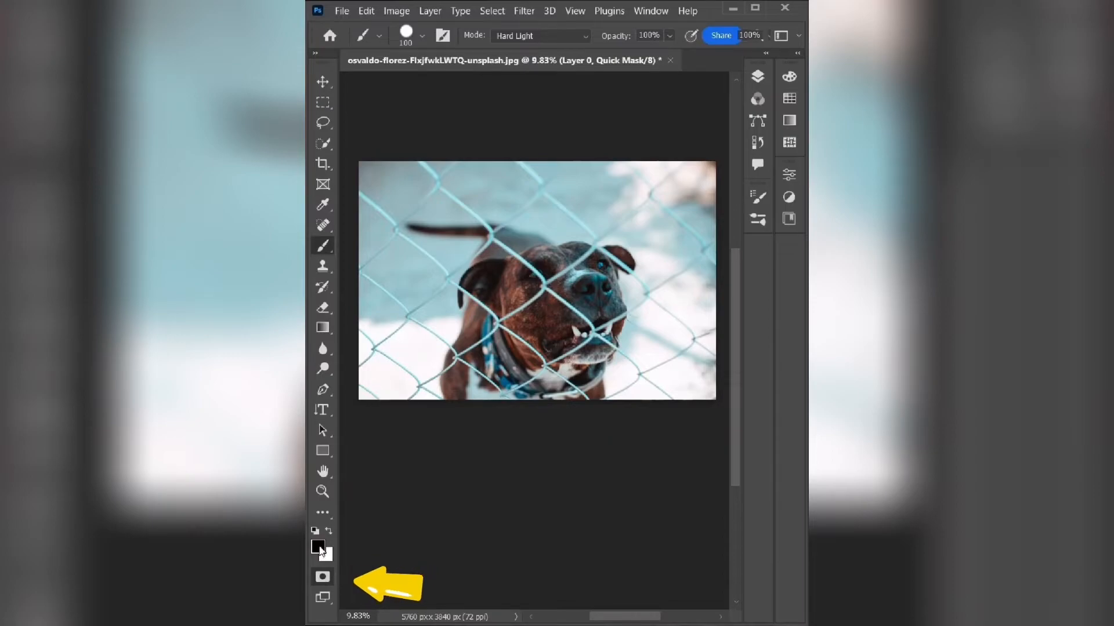
pyautogui.doubleClick(322, 577)
pyautogui.click(637, 169)
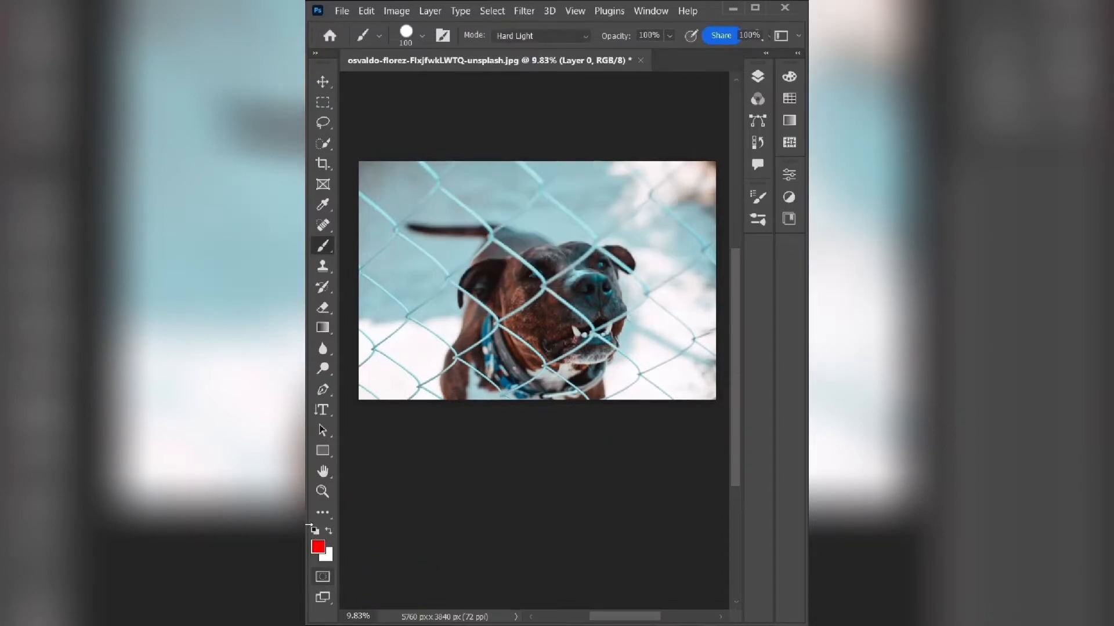
# - Create a new layer above the dog photo and set its opacity to 50%
pyautogui.click(757, 77)
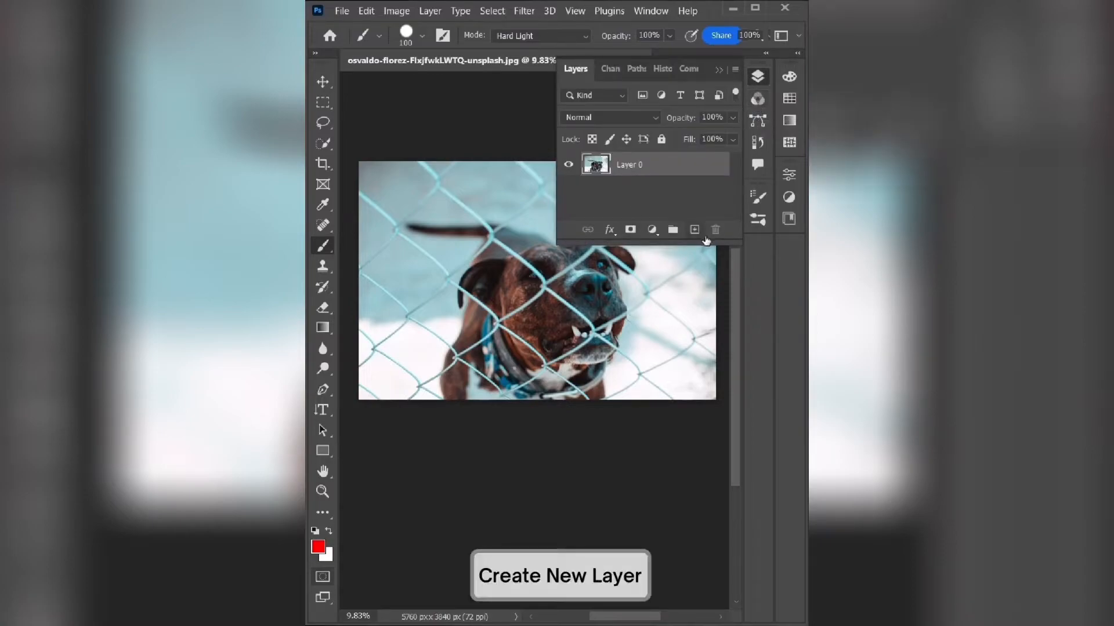
pyautogui.click(732, 118)
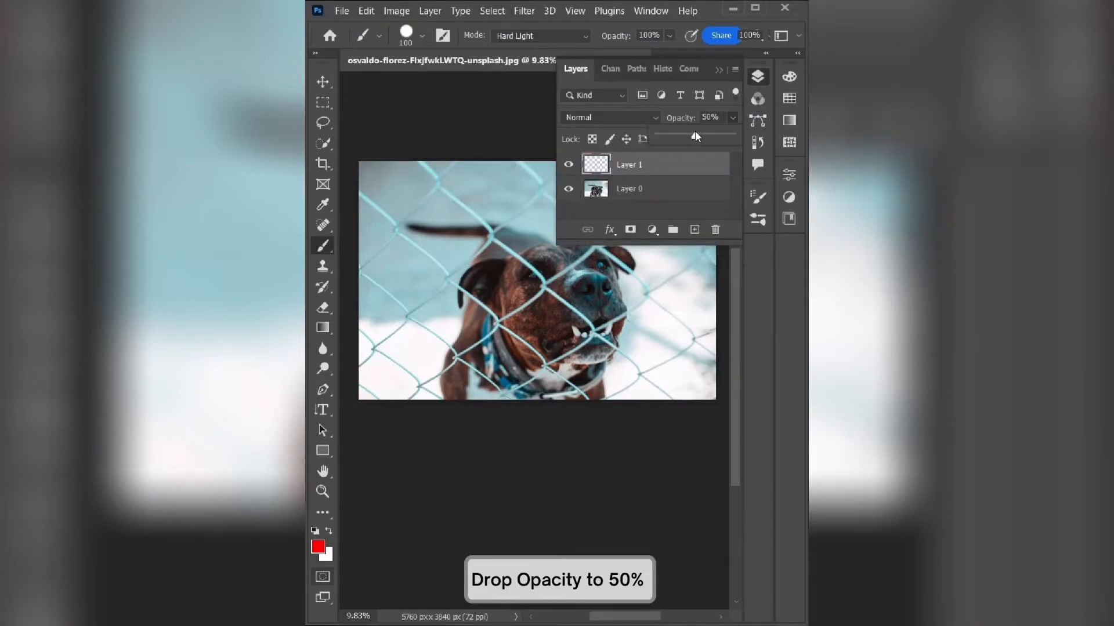
pyautogui.click(735, 120)
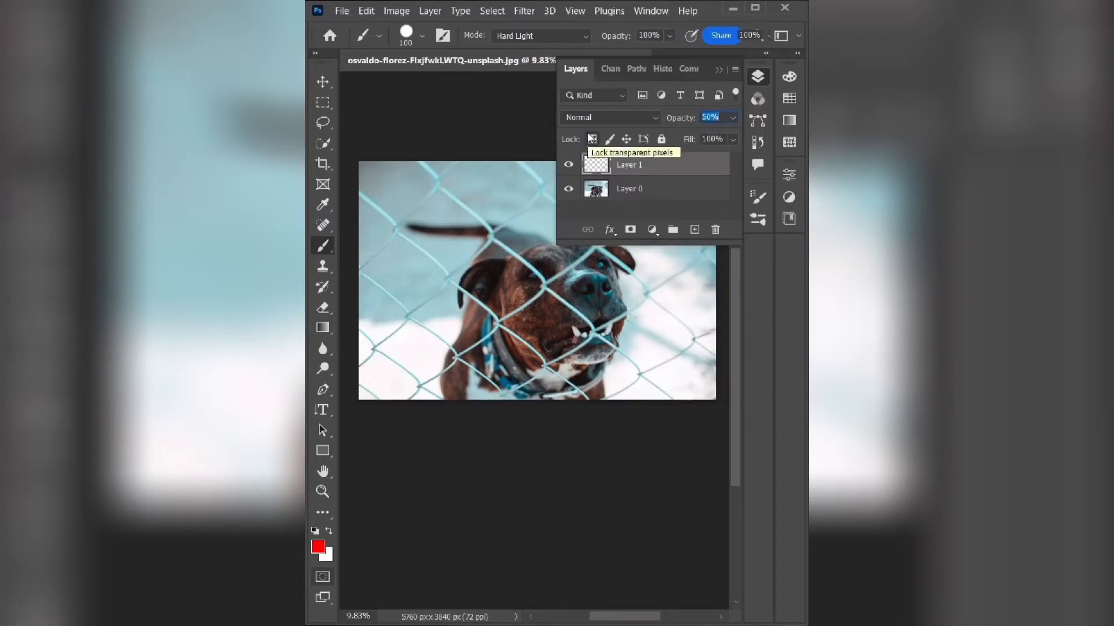
pyautogui.click(763, 74)
# - Enlarge the brush to 150 px and paint red over all the fence wires in front of the dog on Layer 1
pyautogui.scroll(10, 367, 246)
pyautogui.press(']')
pyautogui.press(']')
pyautogui.moveTo(356, 104); pyautogui.dragTo(360, 313)
pyautogui.moveTo(454, 205)
pyautogui.mouseDown()
pyautogui.moveTo(563, 289)
pyautogui.moveTo(585, 326)
pyautogui.mouseUp()
pyautogui.moveTo(457, 187); pyautogui.dragTo(697, 216)
pyautogui.moveTo(584, 328); pyautogui.dragTo(392, 507)
pyautogui.moveTo(365, 316); pyautogui.dragTo(480, 418)
pyautogui.scroll(-2, 356, 464)
pyautogui.moveTo(393, 458); pyautogui.dragTo(596, 500)
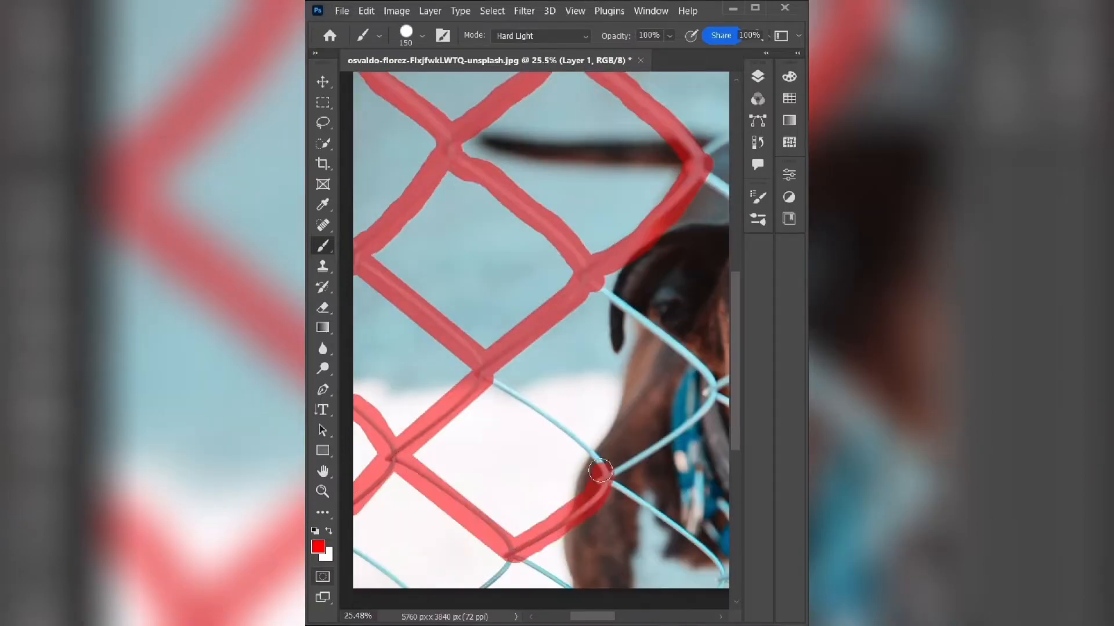
pyautogui.moveTo(482, 376); pyautogui.dragTo(607, 479)
pyautogui.scroll(-5, 520, 437)
pyautogui.scroll(-2, 520, 437)
pyautogui.hscroll(5, 521, 437)
pyautogui.moveTo(445, 295)
pyautogui.mouseDown()
pyautogui.moveTo(576, 397)
pyautogui.moveTo(674, 310)
pyautogui.mouseUp()
pyautogui.moveTo(554, 201); pyautogui.dragTo(673, 306)
pyautogui.scroll(12, 618, 175)
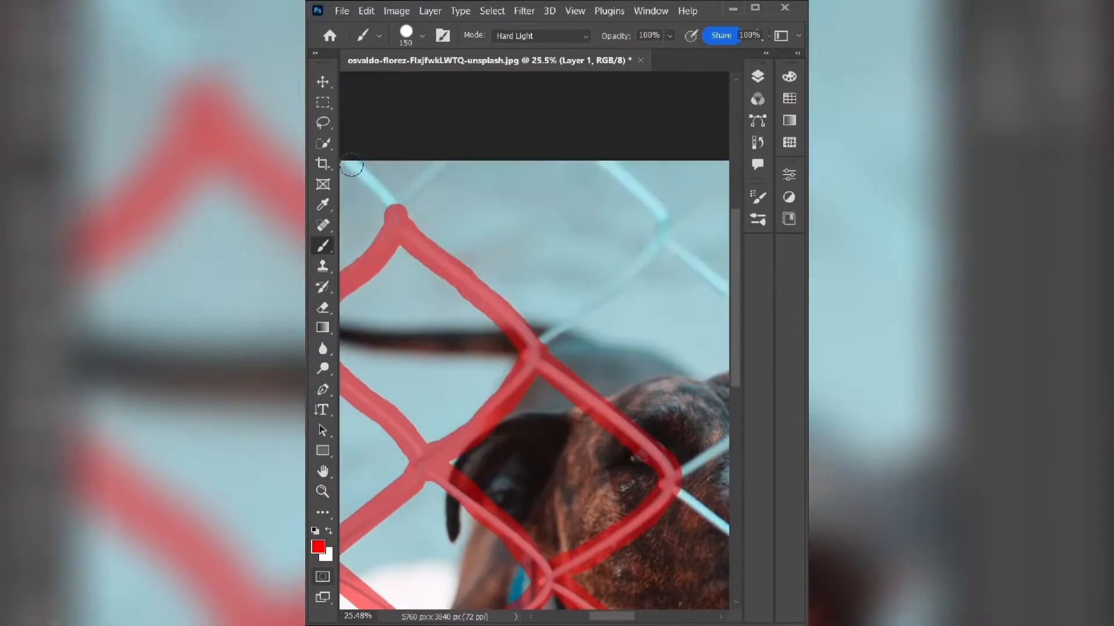
pyautogui.moveTo(536, 353); pyautogui.dragTo(676, 234)
pyautogui.hscroll(7, 452, 420)
pyautogui.moveTo(453, 421)
pyautogui.mouseDown()
pyautogui.moveTo(703, 419)
pyautogui.moveTo(446, 401)
pyautogui.mouseUp()
pyautogui.moveTo(563, 290); pyautogui.dragTo(438, 171)
pyautogui.scroll(-7, 482, 190)
pyautogui.moveTo(566, 333); pyautogui.dragTo(586, 500)
pyautogui.moveTo(683, 435); pyautogui.dragTo(729, 407)
pyautogui.hscroll(6, 696, 441)
pyautogui.moveTo(537, 243)
pyautogui.mouseDown()
pyautogui.moveTo(632, 388)
pyautogui.moveTo(564, 424)
pyautogui.mouseUp()
pyautogui.moveTo(573, 491); pyautogui.dragTo(604, 513)
pyautogui.moveTo(655, 358); pyautogui.dragTo(711, 400)
pyautogui.moveTo(656, 352); pyautogui.dragTo(711, 327)
pyautogui.moveTo(540, 229); pyautogui.dragTo(674, 142)
pyautogui.hotkey('ctrl', '0')
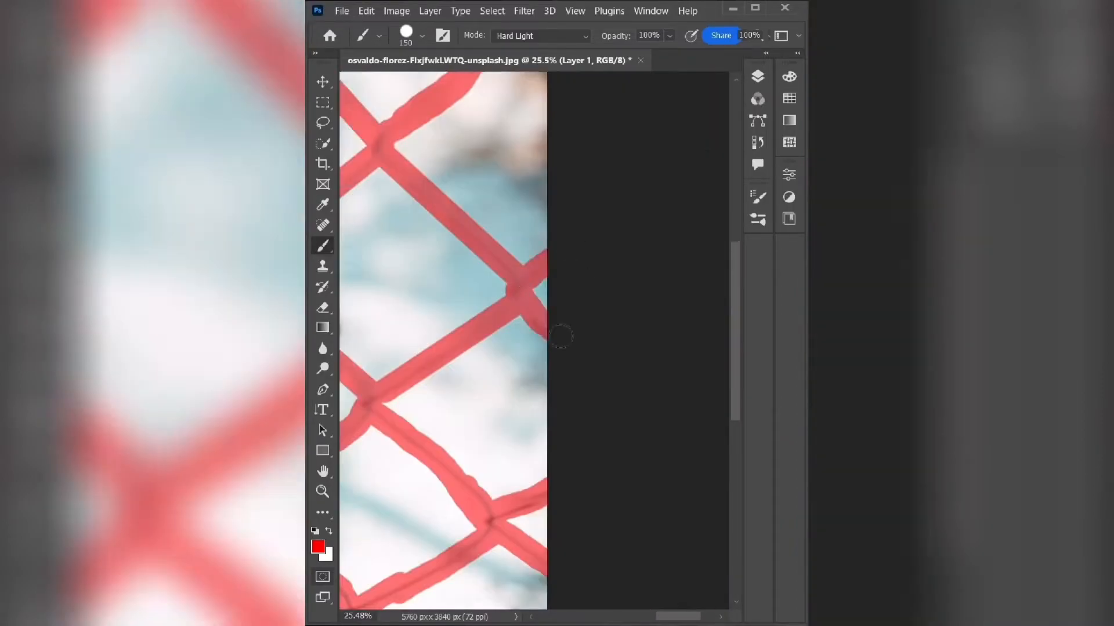
# - Hide the red painted layer and load its pixels as a selection with Layer 0 active
pyautogui.click(758, 76)
pyautogui.click(562, 163)
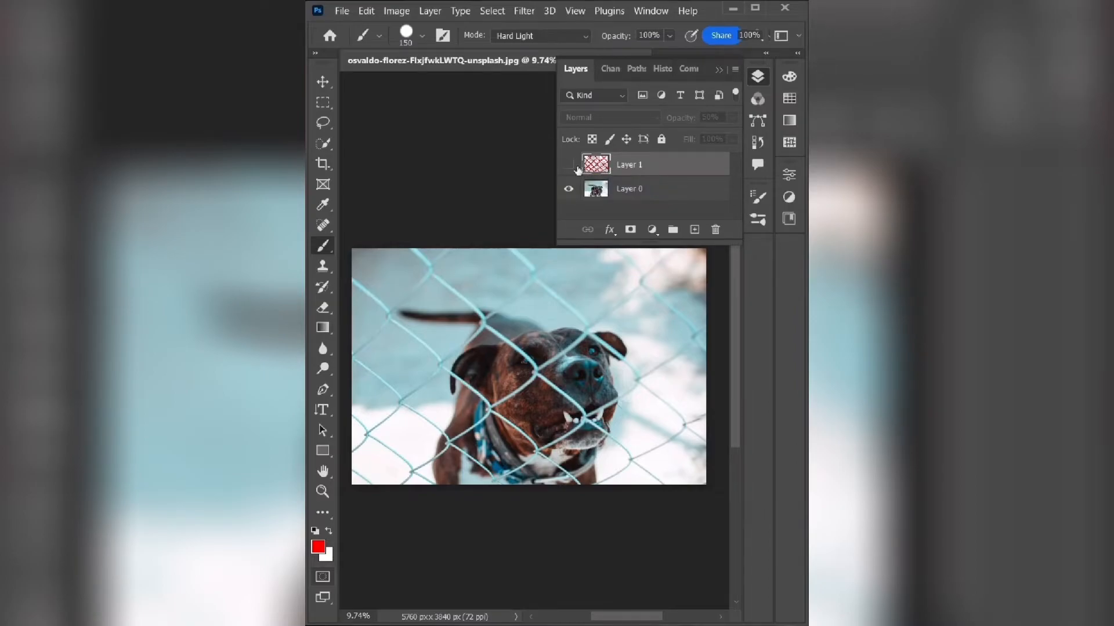
pyautogui.rightClick(596, 165)
pyautogui.click(618, 169)
pyautogui.click(634, 193)
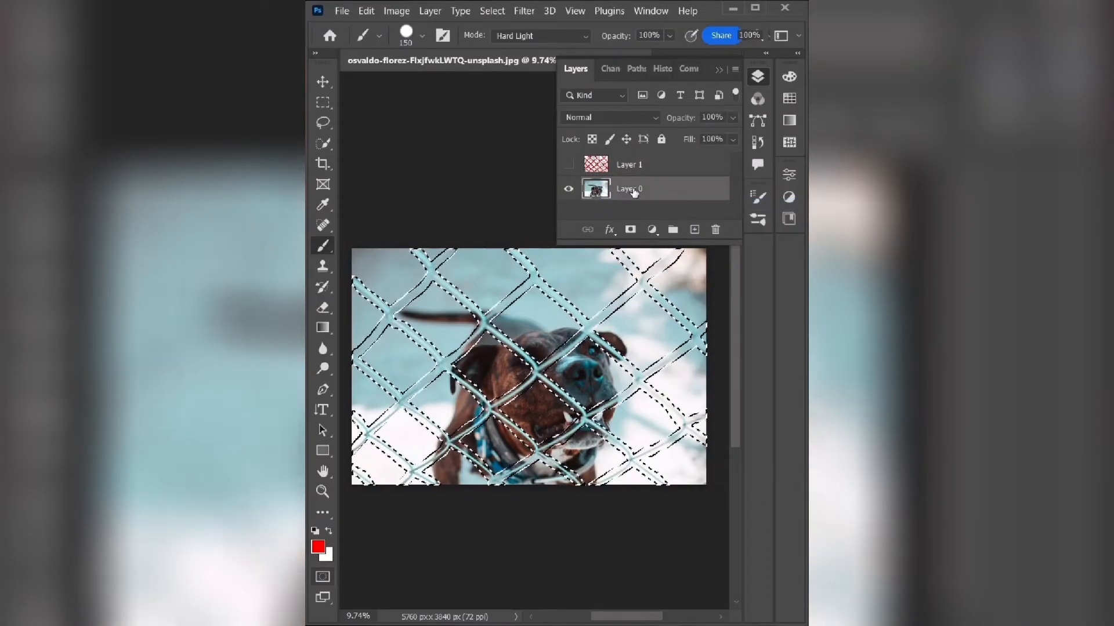
# - Fill the selected fence wires on Layer 0 using Content-Aware with Color Adaptation, and clear the selection
pyautogui.click(341, 10)
pyautogui.moveTo(366, 11)
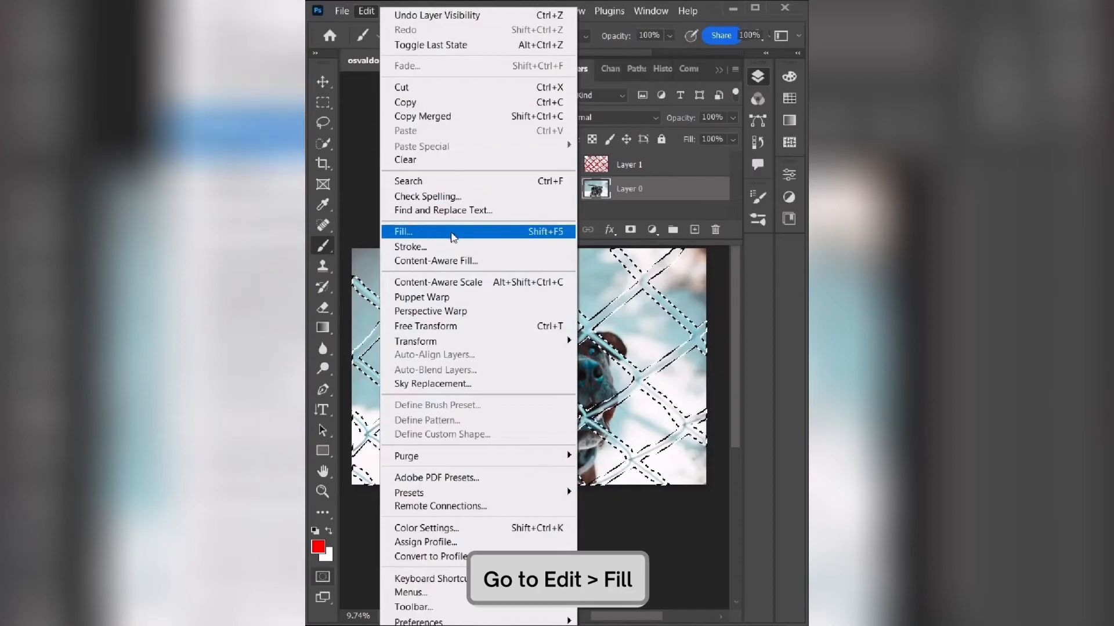
pyautogui.click(421, 233)
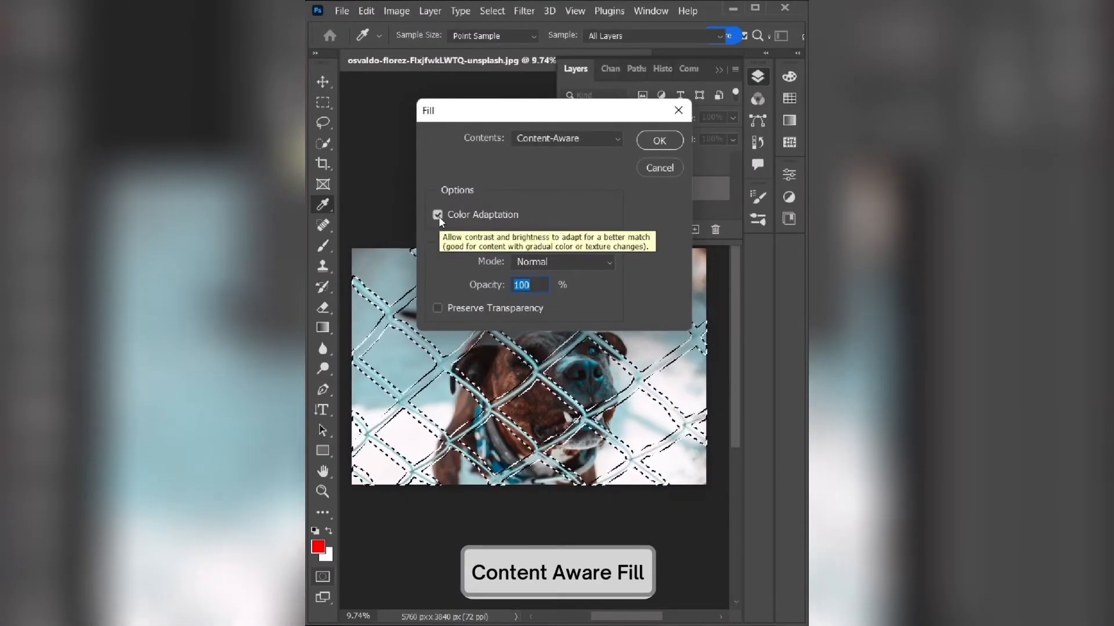
pyautogui.click(659, 141)
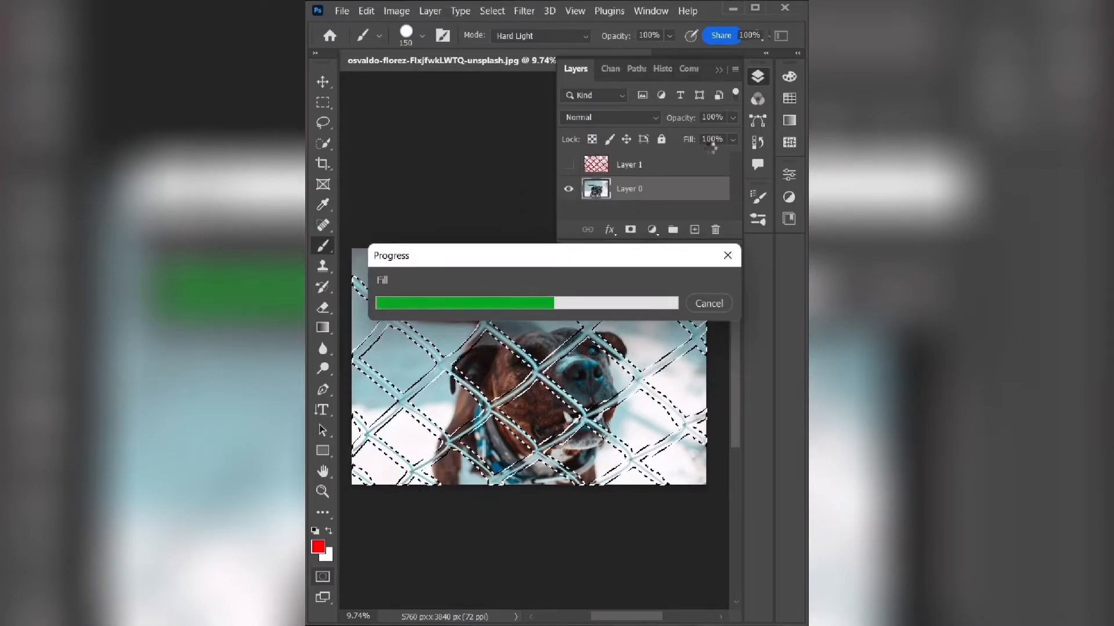
pyautogui.click(758, 76)
pyautogui.hotkey('ctrl', 'd')
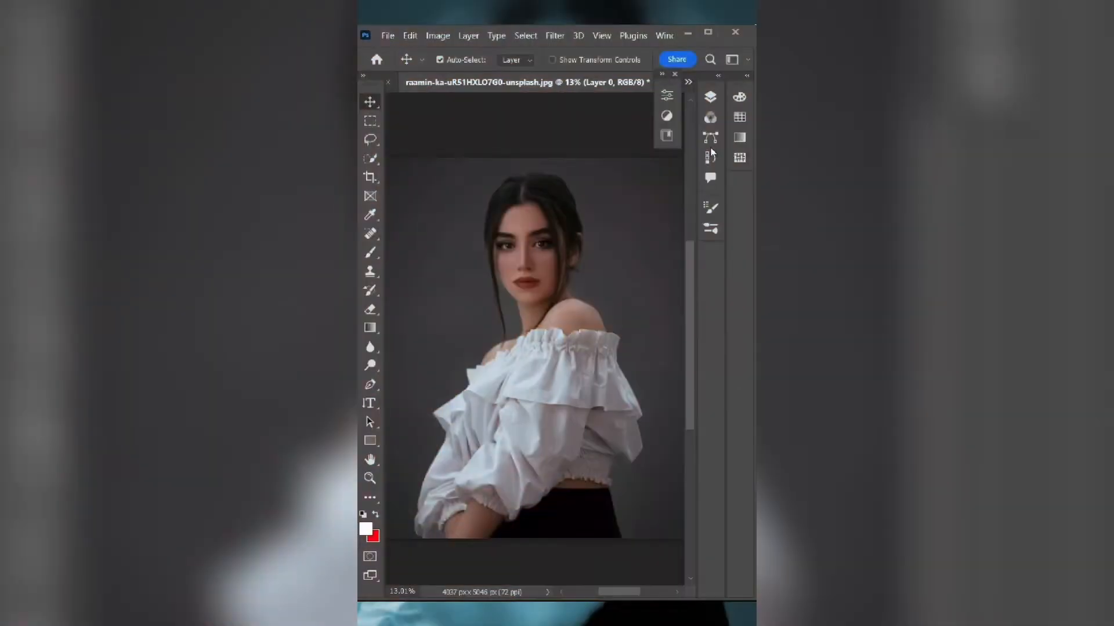
# - Draw a rectangle of about 1958 by 1899 px around the woman's head and give it a white stroke
pyautogui.moveTo(465, 175); pyautogui.dragTo(613, 318)
pyautogui.click(499, 261)
pyautogui.click(490, 338)
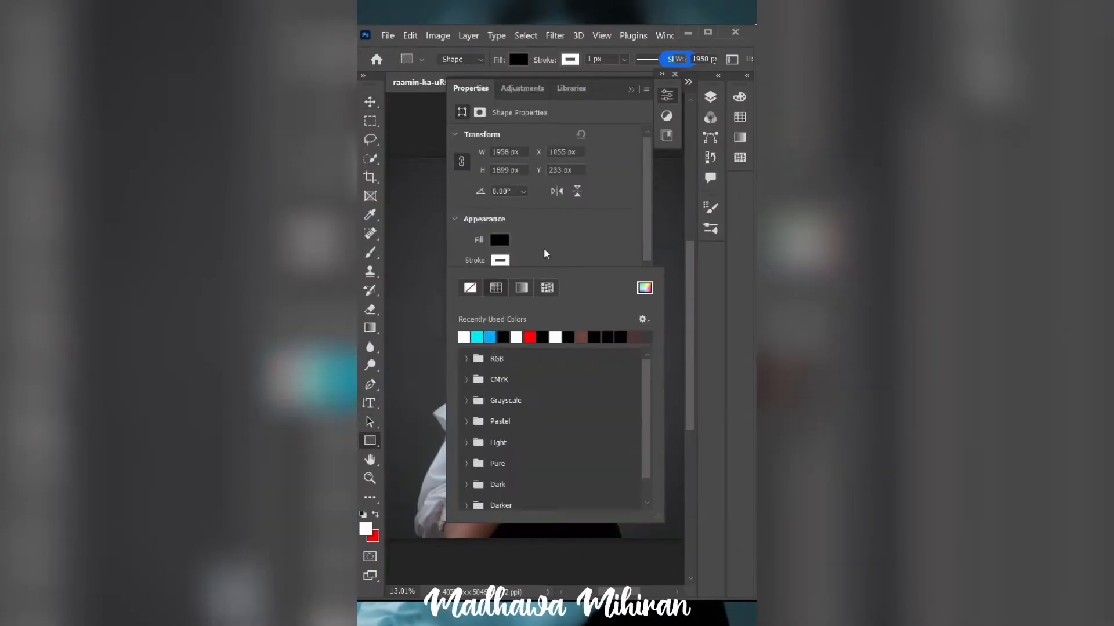
pyautogui.click(548, 242)
# - Remove the rectangle's fill and set its stroke width to about 30 px
pyautogui.click(499, 240)
pyautogui.click(471, 267)
pyautogui.click(546, 237)
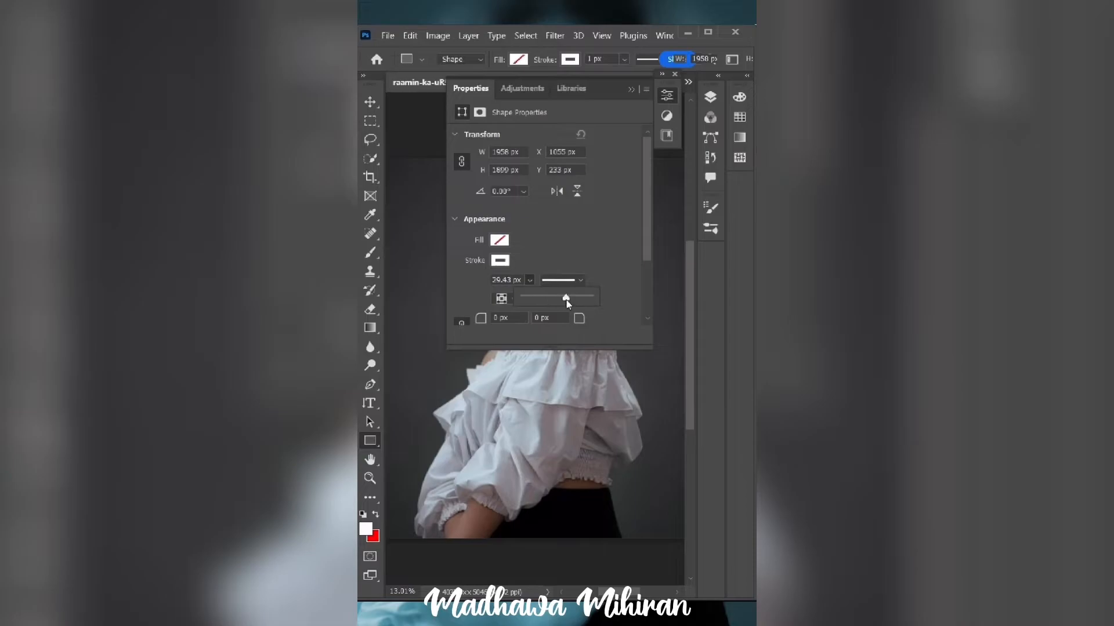
pyautogui.click(667, 94)
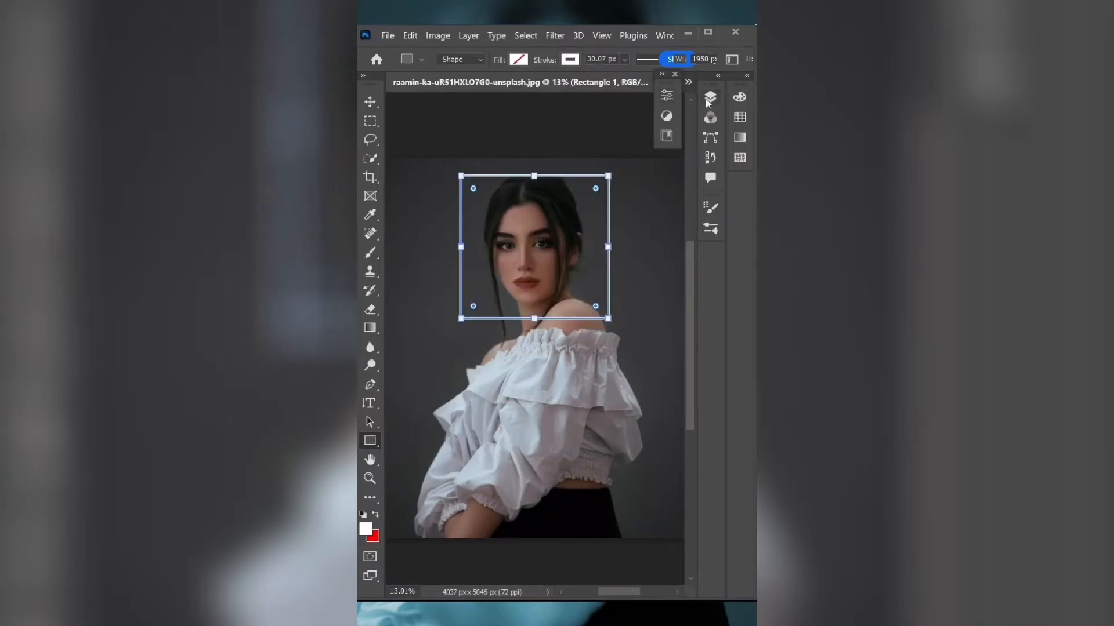
# - Rotate the rectangle into a diamond around the woman's head and scale it down slightly
pyautogui.click(710, 97)
pyautogui.click(710, 97)
pyautogui.moveTo(619, 168); pyautogui.dragTo(648, 261)
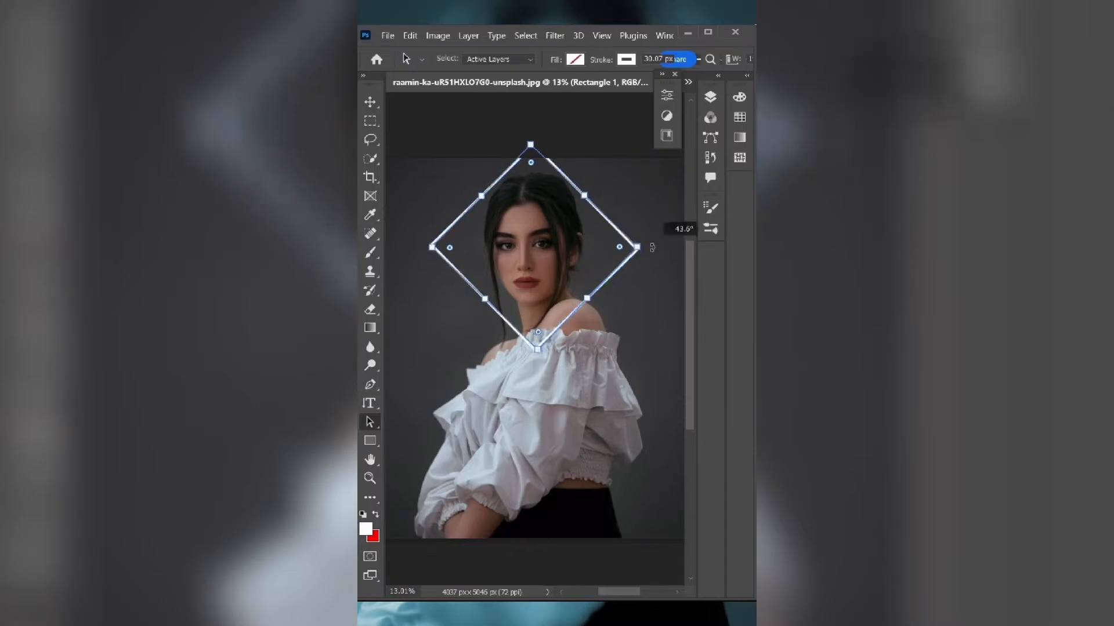
pyautogui.moveTo(538, 351)
pyautogui.mouseDown()
pyautogui.moveTo(544, 310)
pyautogui.moveTo(532, 336)
pyautogui.mouseUp()
# - Add a layer mask to Rectangle 1 and paint black over the diamond's lines crossing the woman's hair, neck and shoulder
pyautogui.click(710, 97)
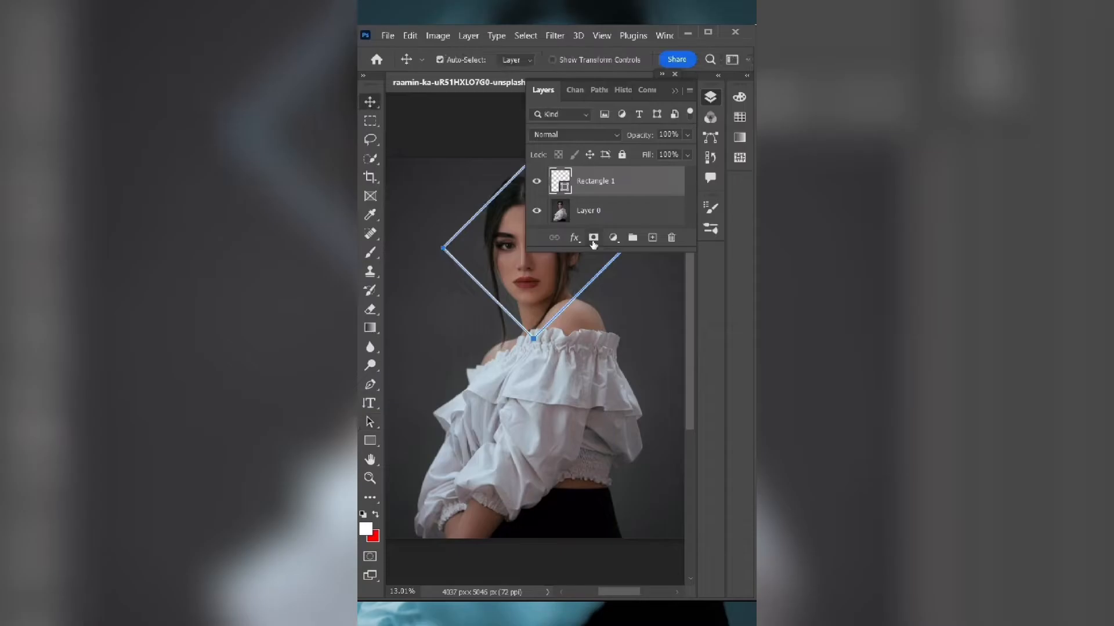
pyautogui.click(711, 99)
pyautogui.press('b')
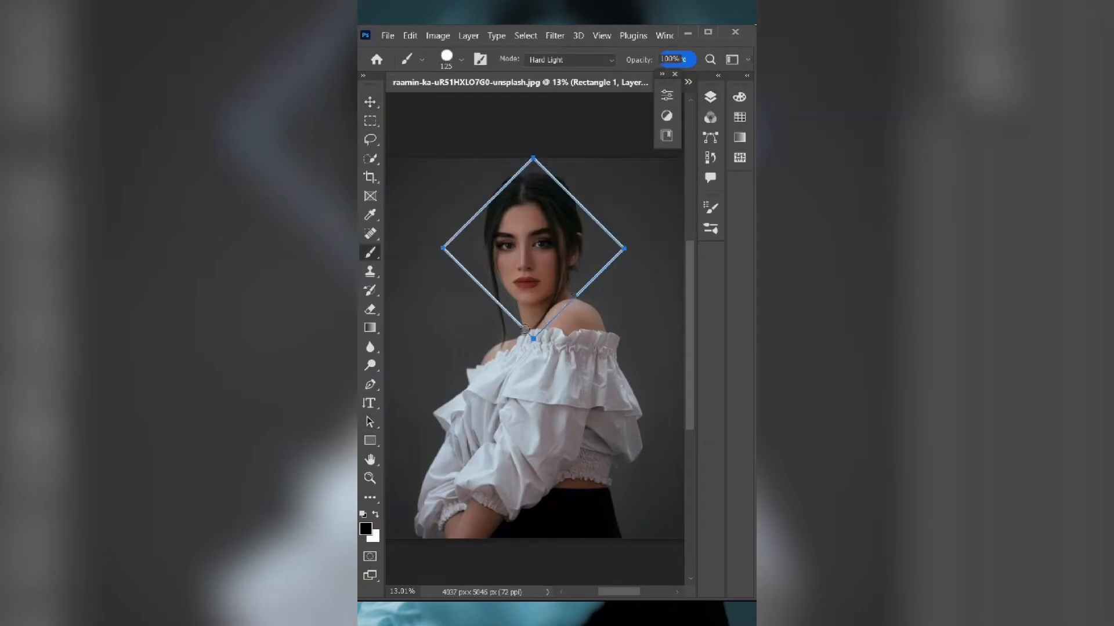
pyautogui.scroll(7, 512, 204)
pyautogui.moveTo(518, 149); pyautogui.dragTo(501, 166)
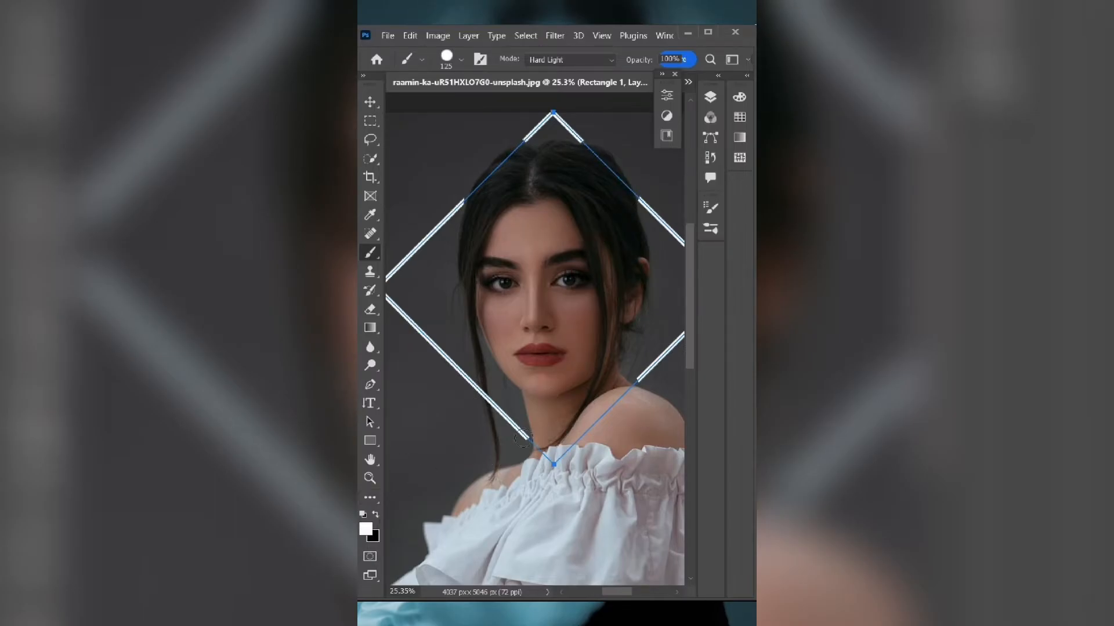
pyautogui.scroll(-3, 532, 284)
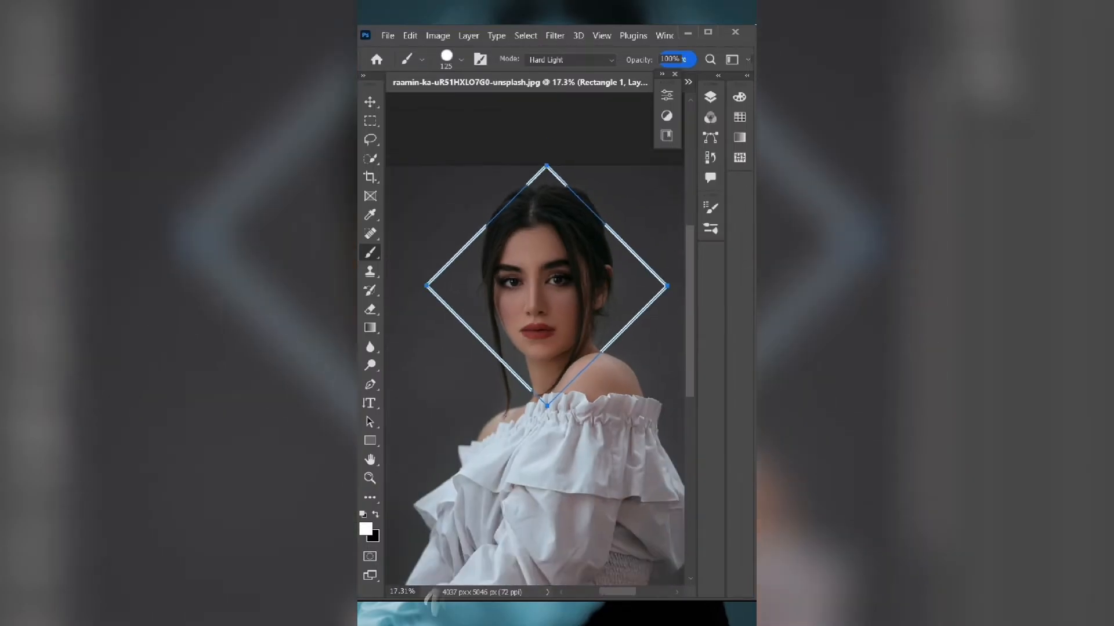
# - Add an Outer Glow in cyan #00f3f6 to the diamond on Rectangle 1 through its blending options
pyautogui.click(710, 98)
pyautogui.click(574, 239)
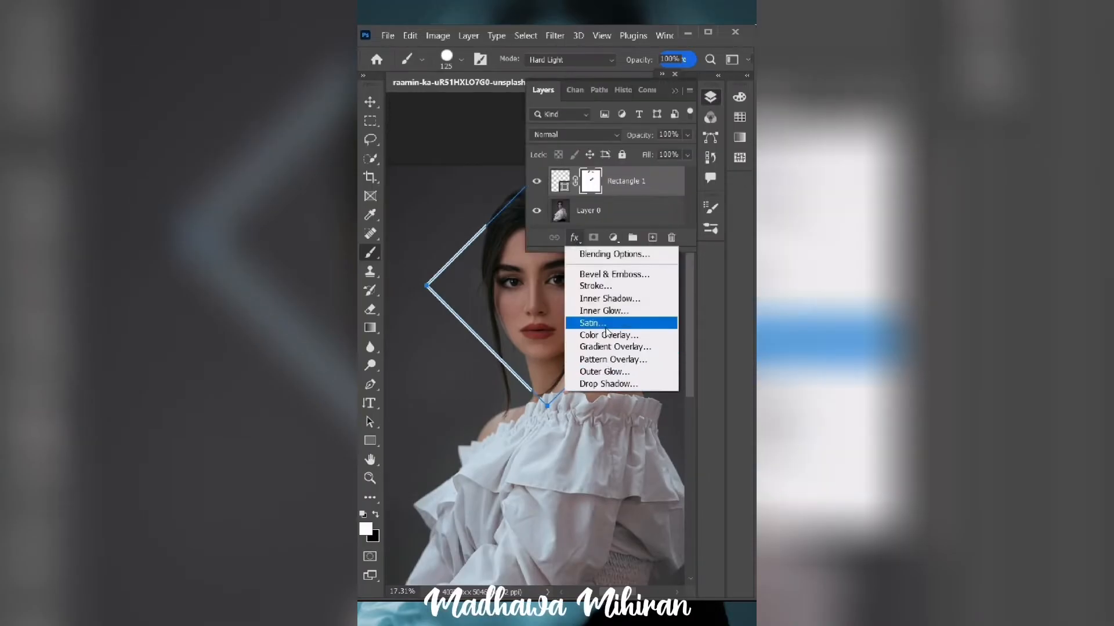
pyautogui.click(597, 251)
pyautogui.moveTo(562, 87); pyautogui.dragTo(517, 100)
pyautogui.click(409, 342)
pyautogui.click(460, 197)
pyautogui.moveTo(603, 209); pyautogui.dragTo(601, 227)
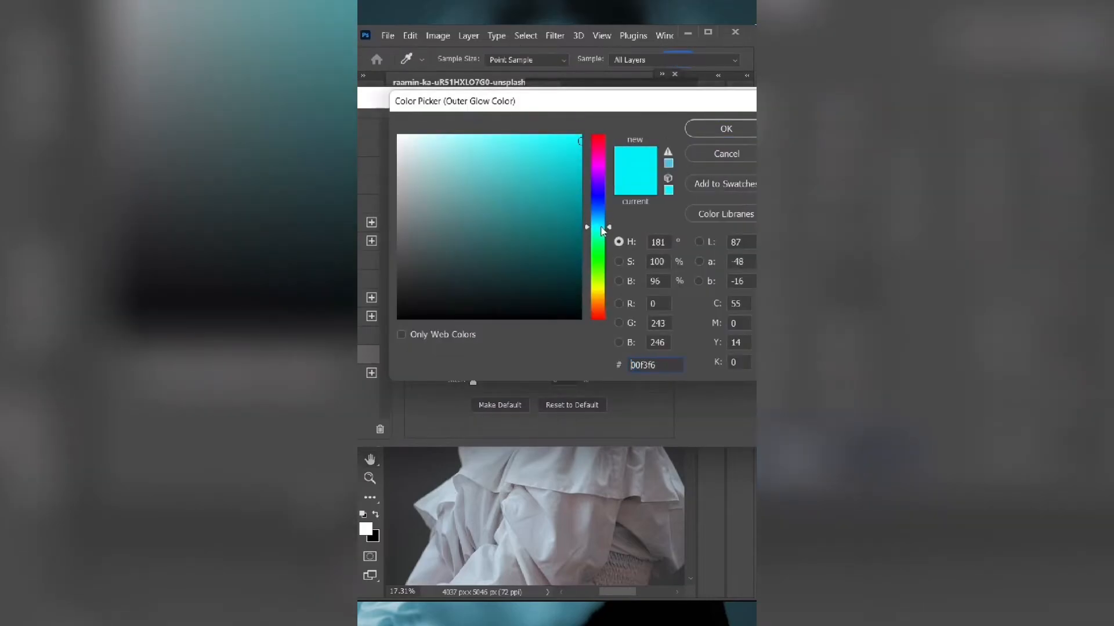
pyautogui.click(713, 128)
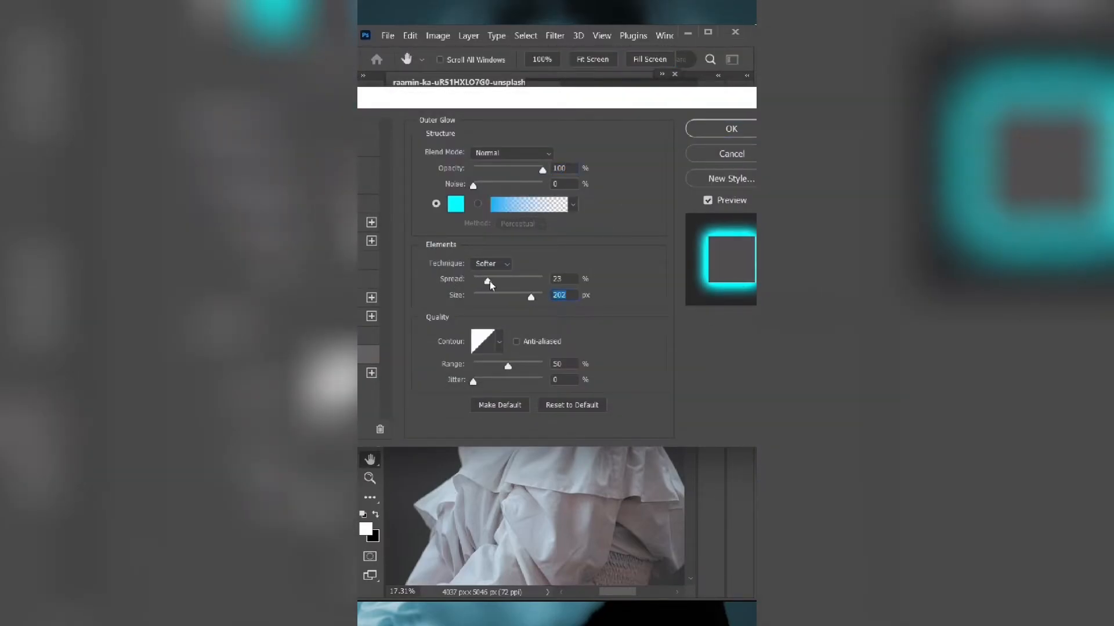
# - Refine the diamond's Outer Glow to Normal blend mode, 100% opacity, 6% spread and 172 px size
pyautogui.click(522, 153)
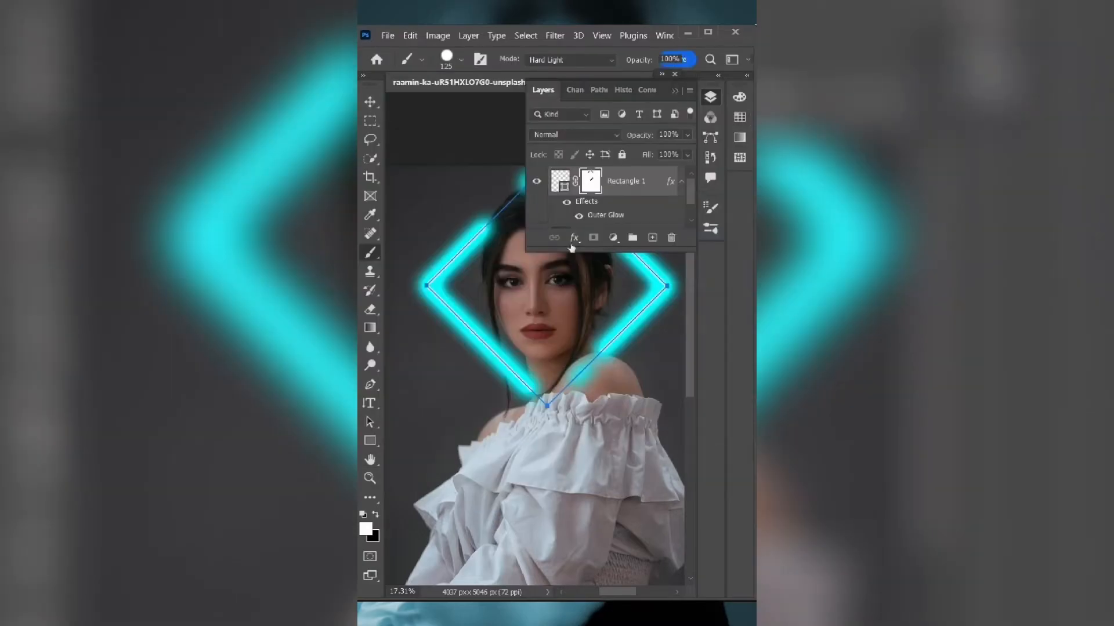
pyautogui.doubleClick(605, 216)
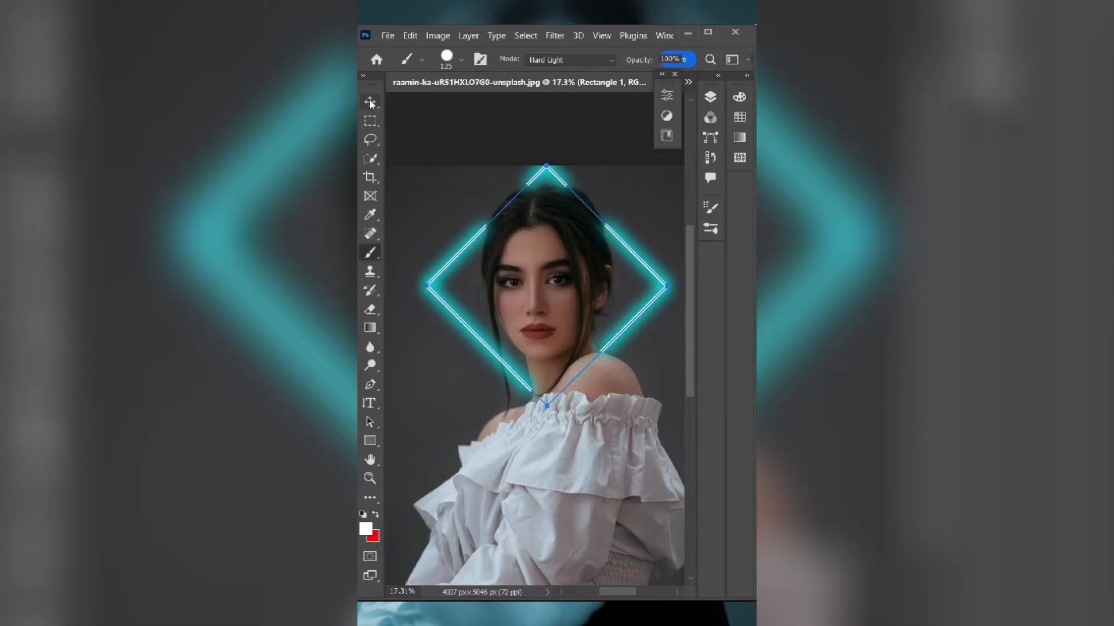
pyautogui.click(370, 102)
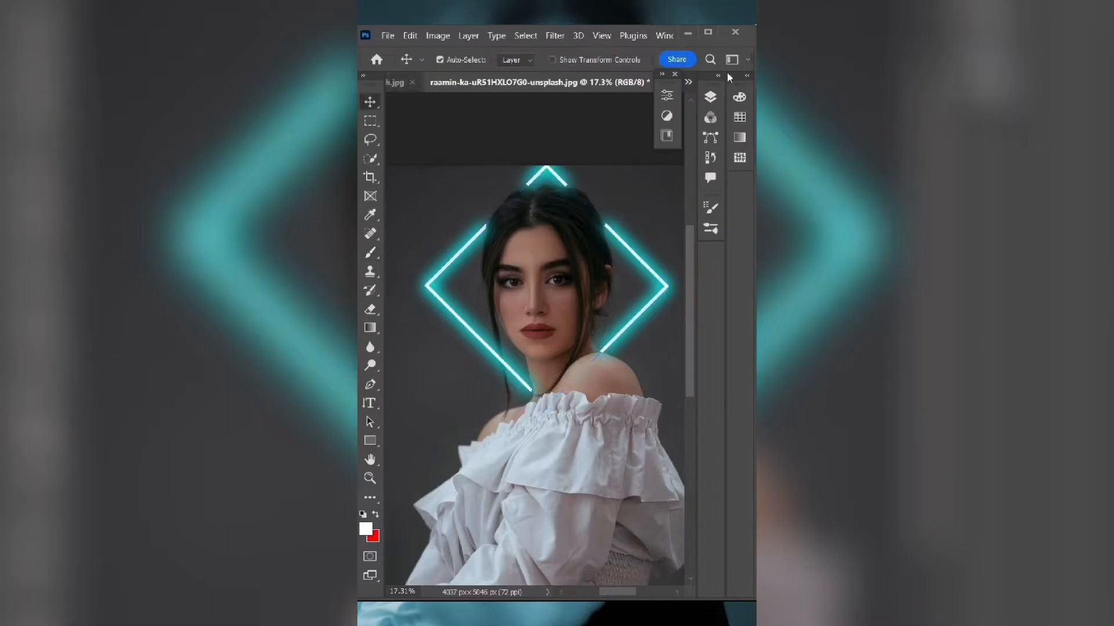
# - Add a Hue/Saturation adjustment layer to the portrait and shift its hue slightly
pyautogui.click(710, 96)
pyautogui.click(612, 238)
pyautogui.click(636, 371)
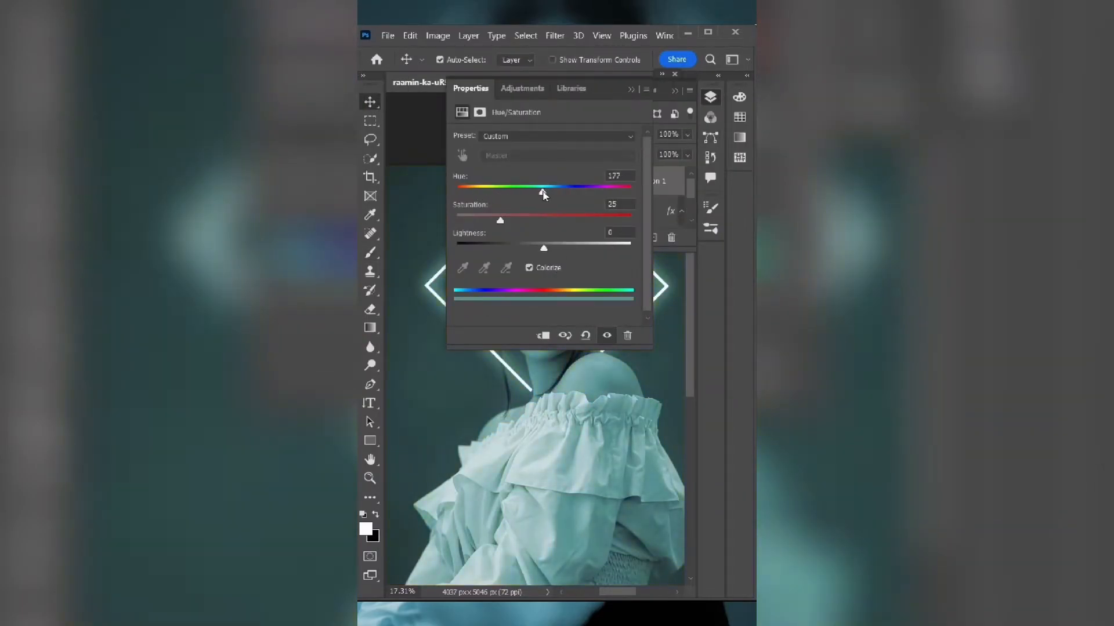
pyautogui.moveTo(543, 194); pyautogui.dragTo(552, 196)
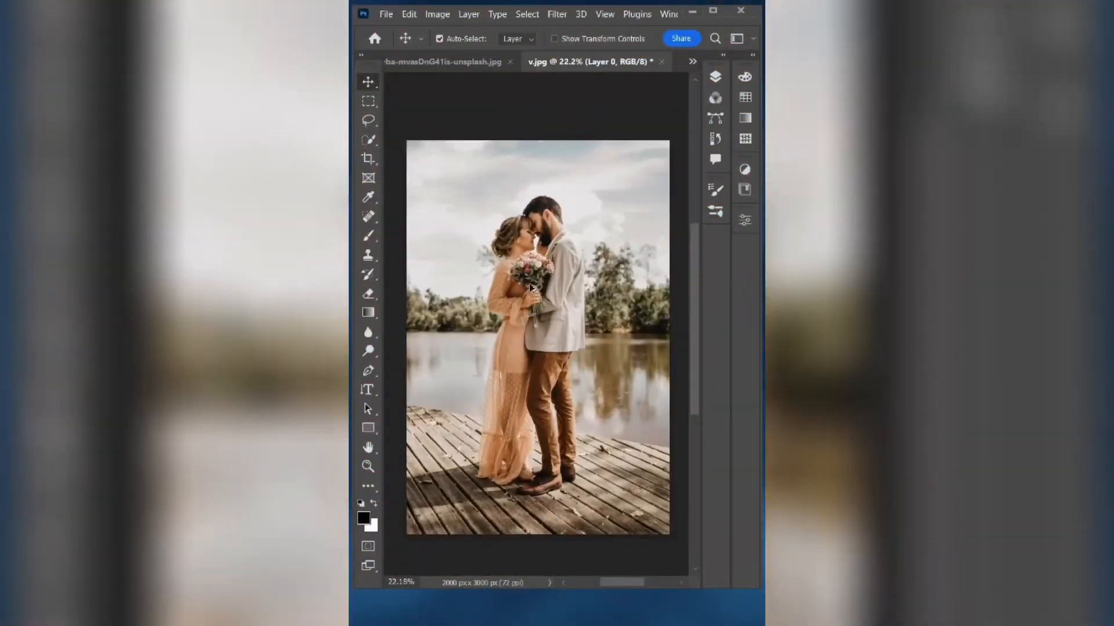
# - Select the couple on Layer 0 as the subject, mask out the background and merge the cutout with a new layer
pyautogui.click(713, 75)
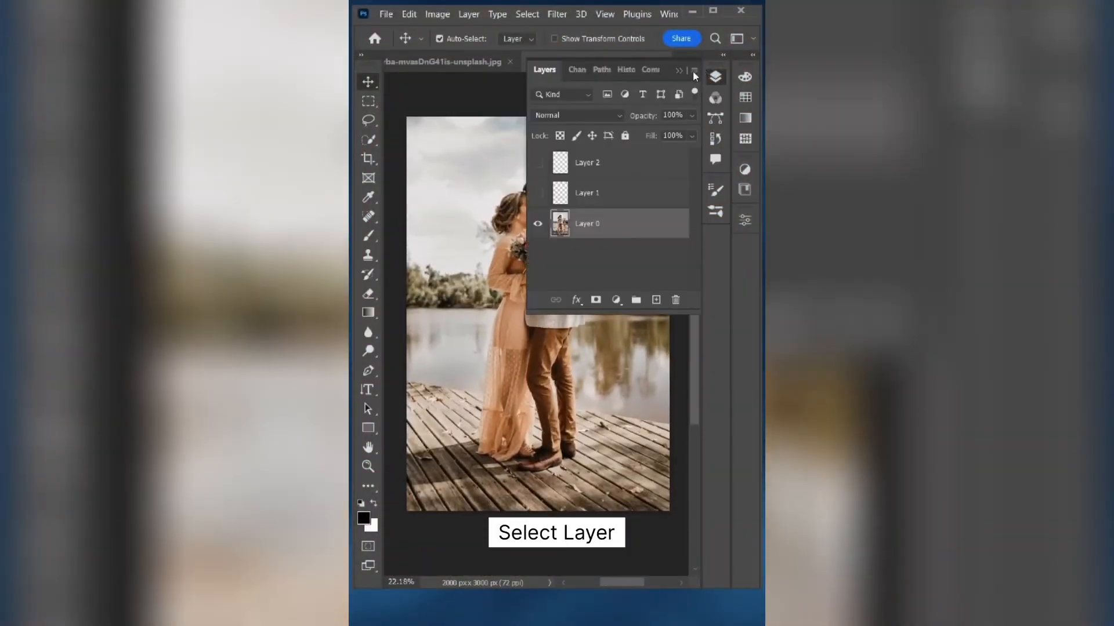
pyautogui.click(745, 221)
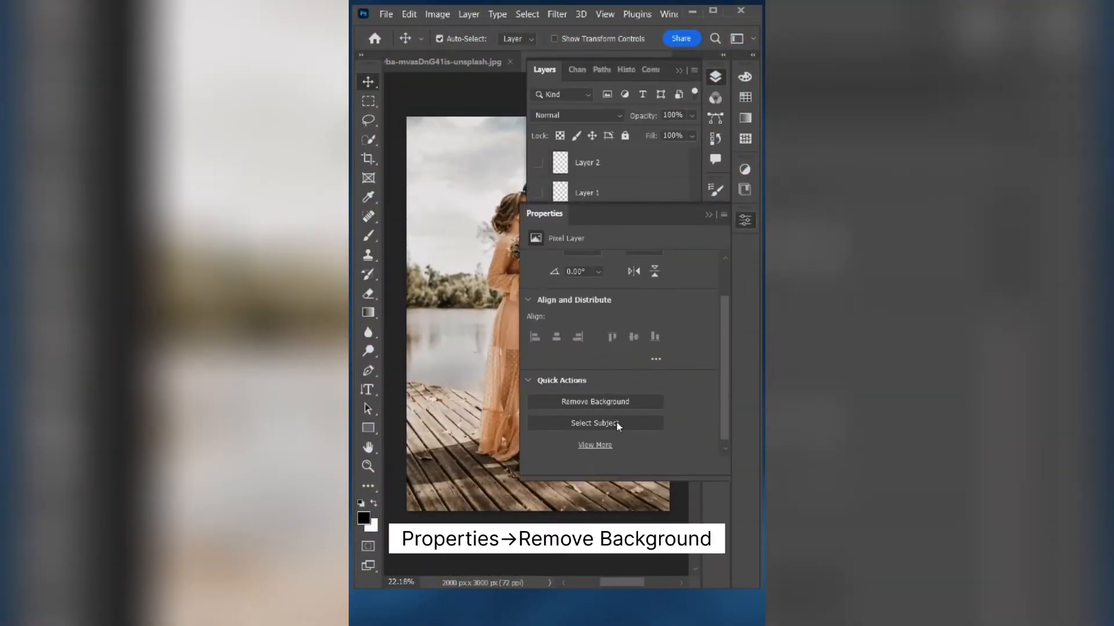
pyautogui.click(619, 421)
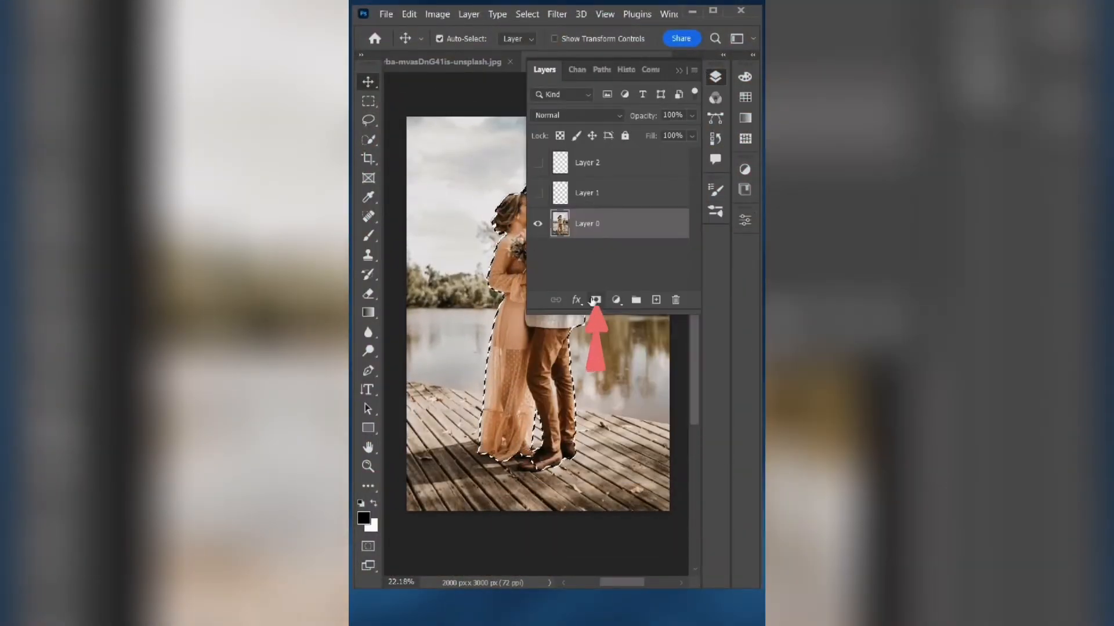
pyautogui.click(596, 300)
pyautogui.click(656, 300)
pyautogui.hotkey('ctrl', 'e')
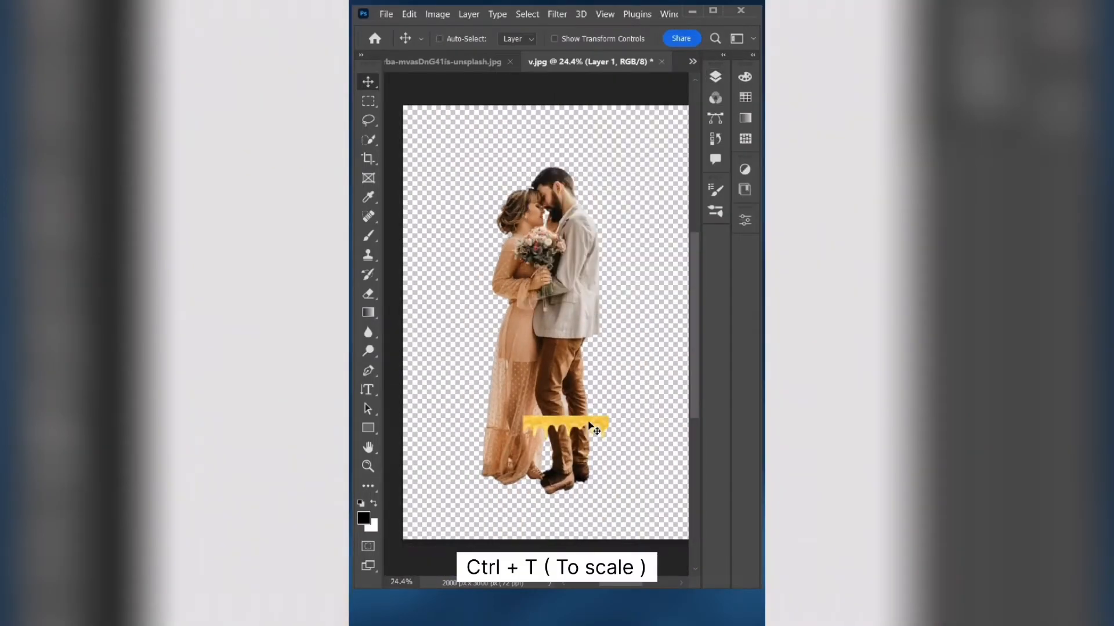
# - Position the yellow drip of Layer 1 across the couple's waist and warp its lower edge so the drips hang lower
pyautogui.hotkey('ctrl', 't')
pyautogui.moveTo(523, 416); pyautogui.dragTo(397, 325)
pyautogui.moveTo(530, 402); pyautogui.dragTo(598, 333)
pyautogui.rightClick(588, 339)
pyautogui.click(629, 120)
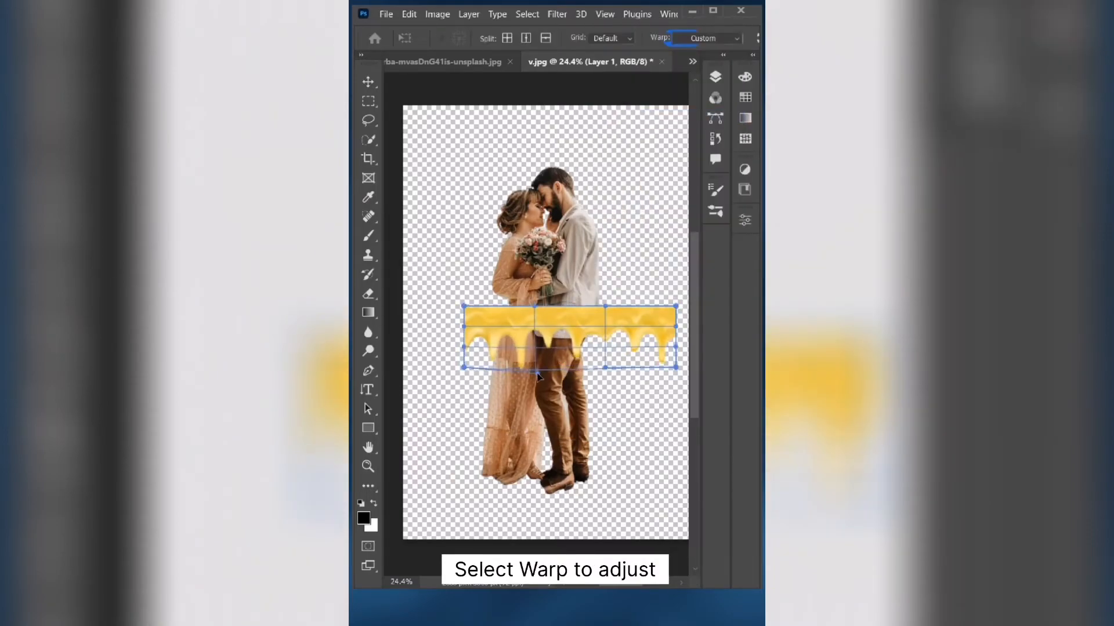
pyautogui.moveTo(475, 388); pyautogui.dragTo(472, 410)
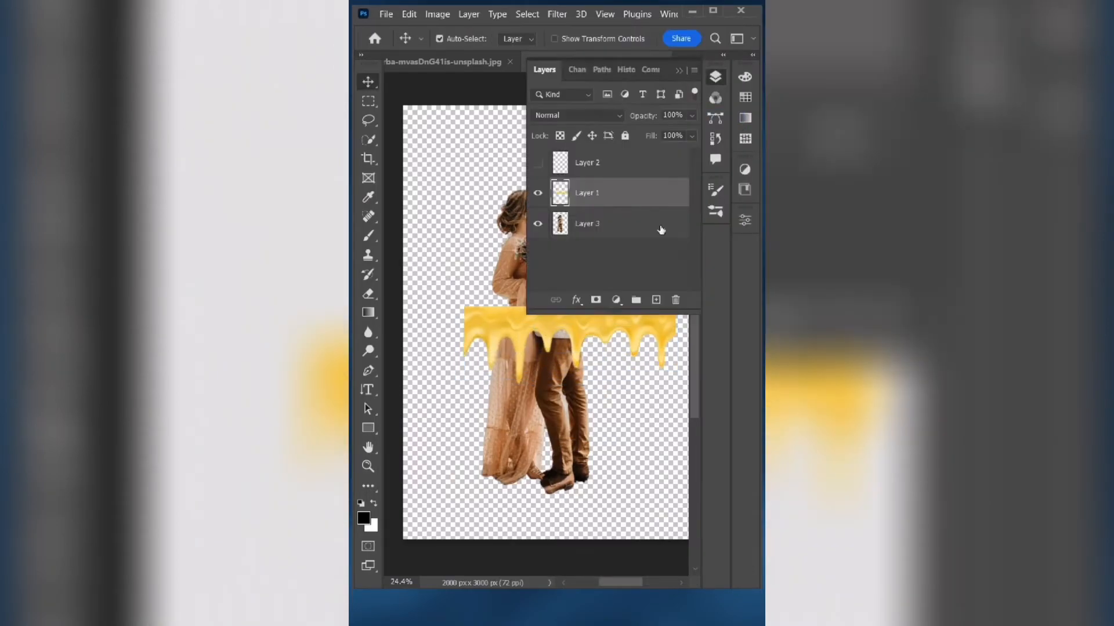
# - Duplicate the couple layer and move the drip Layer 1 beneath both couple layers
pyautogui.click(614, 226)
pyautogui.hotkey('ctrl', 'j')
pyautogui.moveTo(587, 191); pyautogui.dragTo(586, 264)
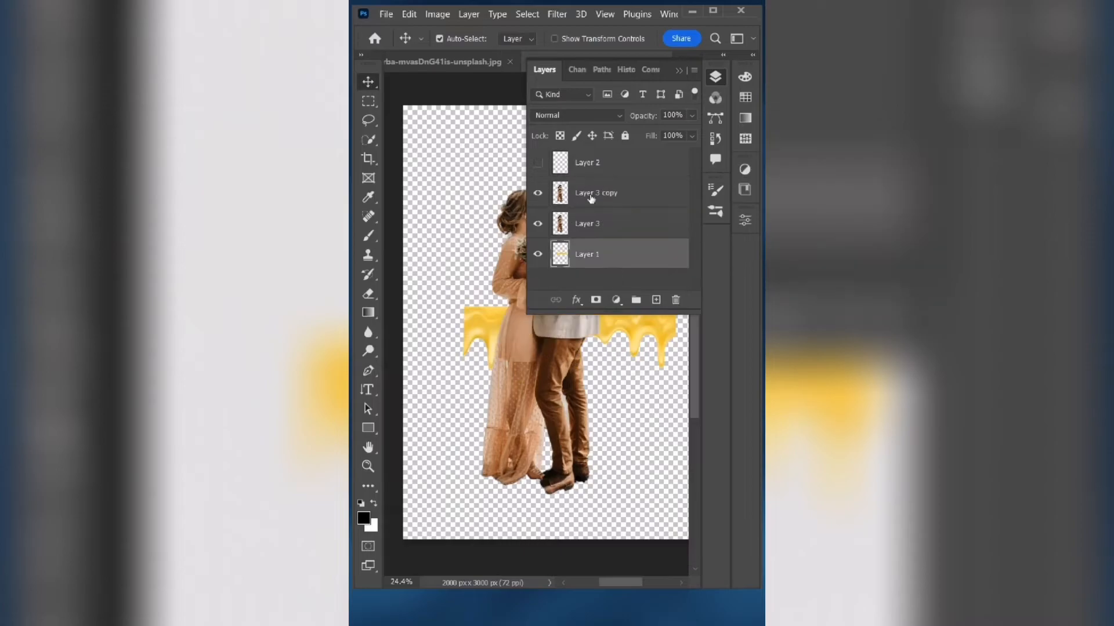
# - Hide Layer 3 copy, clip Layer 3 to the drip layer, and mask Layer 1 to the couple's outline using Select Pixels
pyautogui.click(537, 193)
pyautogui.rightClick(599, 225)
pyautogui.click(643, 282)
pyautogui.rightClick(572, 224)
pyautogui.click(607, 259)
pyautogui.click(615, 255)
pyautogui.click(595, 300)
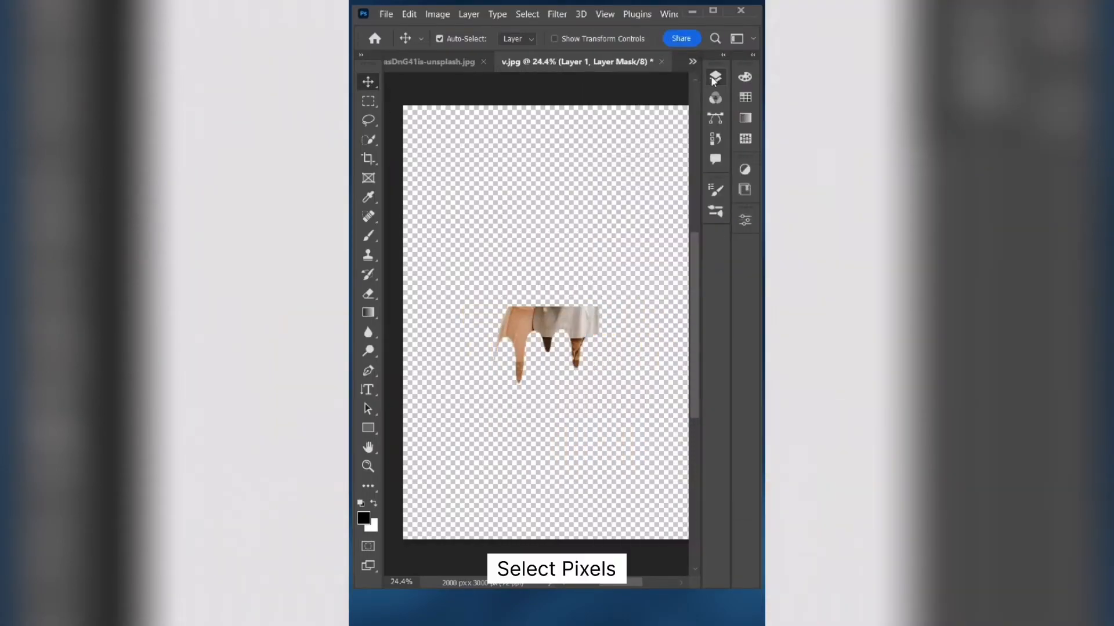
# - Show Layer 3 copy with a layer mask and brush away the couple's legs and dress below the drips
pyautogui.click(538, 192)
pyautogui.click(616, 198)
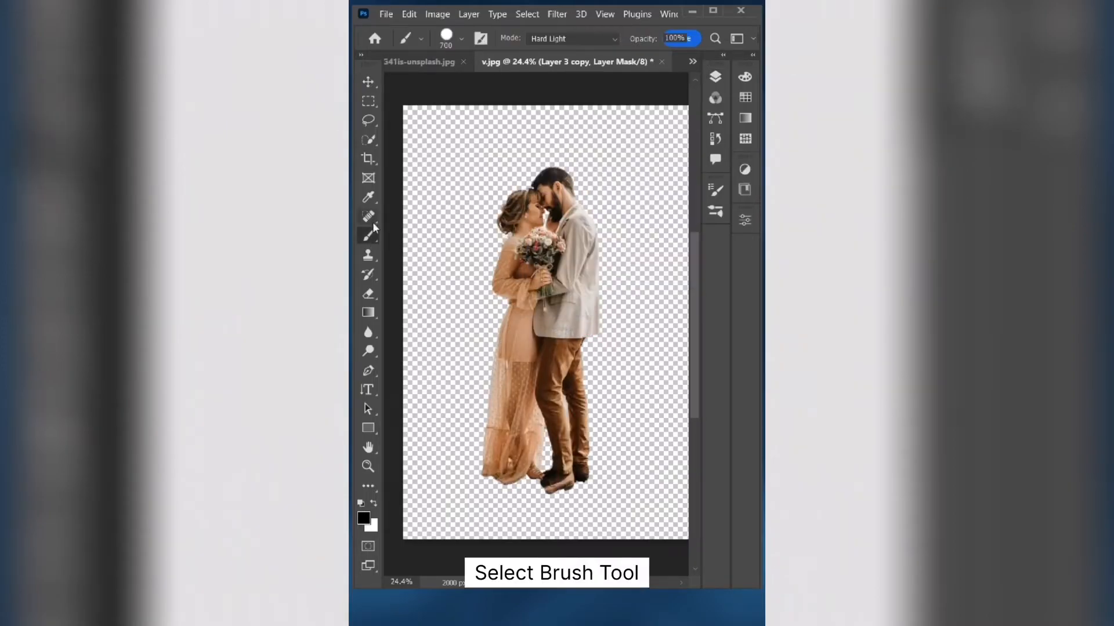
pyautogui.moveTo(499, 359); pyautogui.dragTo(514, 387)
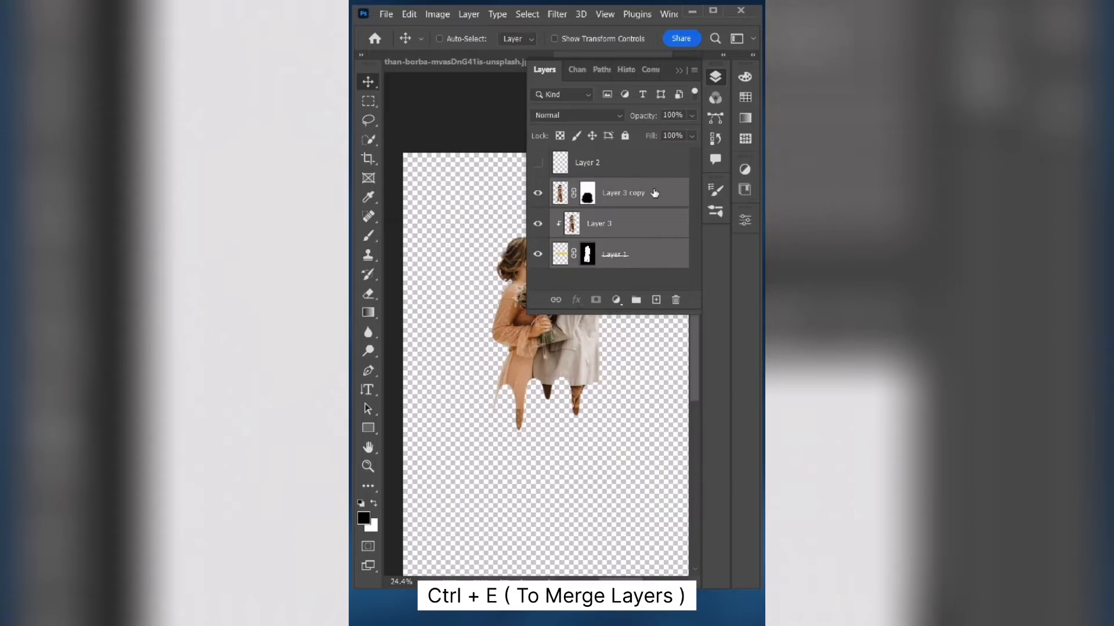
# - Merge the couple and drip layers and rename the merged layer couple
pyautogui.hotkey('ctrl', 'e')
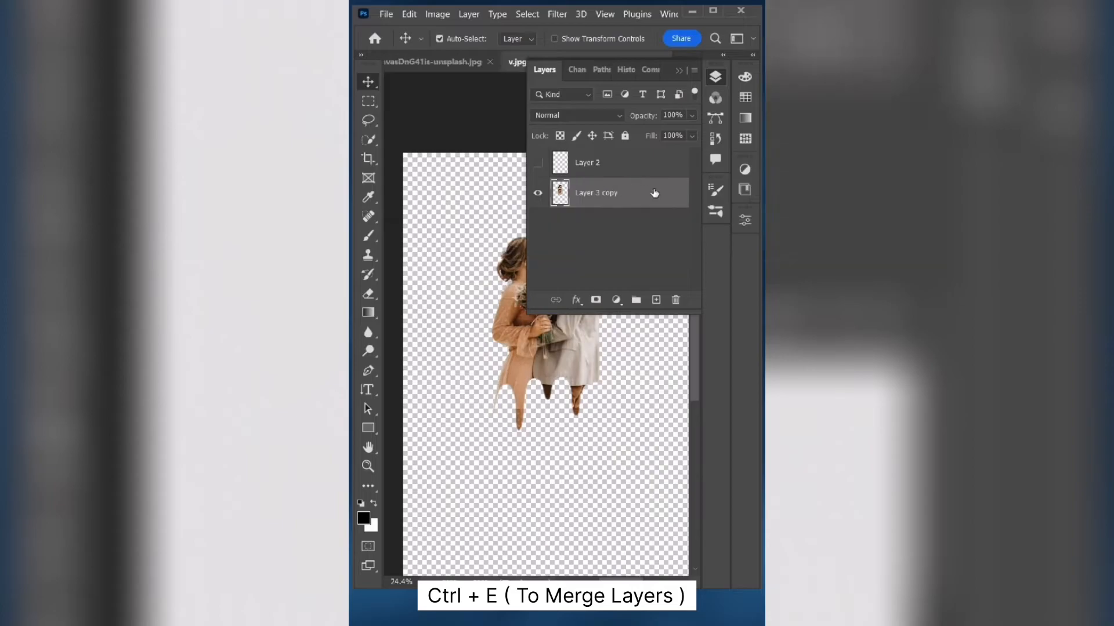
pyautogui.click(599, 194)
pyautogui.write('couple')
pyautogui.click(596, 253)
# - Move the dripping couple slightly lower on the canvas
pyautogui.click(715, 77)
pyautogui.scroll(-1, 569, 279)
pyautogui.moveTo(558, 286); pyautogui.dragTo(545, 321)
pyautogui.scroll(-4, 588, 326)
pyautogui.scroll(3, 590, 271)
# - Add a new layer beneath the couple layer and fill it with white using the Paint Bucket tool
pyautogui.click(715, 78)
pyautogui.click(656, 300)
pyautogui.moveTo(615, 193); pyautogui.dragTo(609, 235)
pyautogui.rightClick(368, 314)
pyautogui.click(427, 339)
pyautogui.click(449, 459)
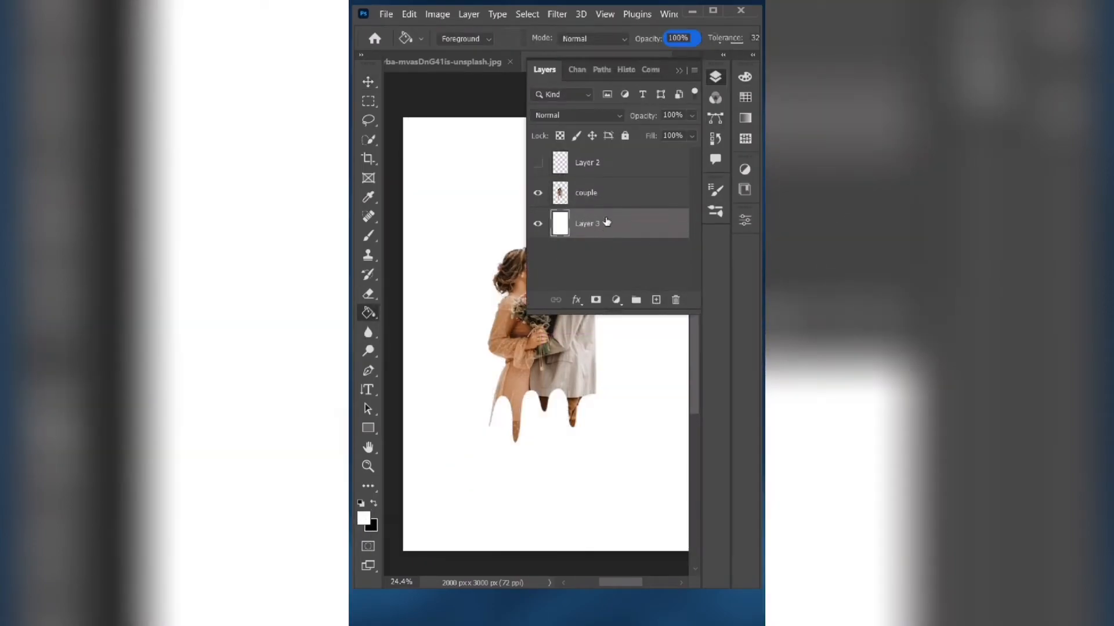
# - Set up the Gradient tool with a yellow-to-red radial gradient for a new layer between couple and Layer 3
pyautogui.rightClick(370, 314)
pyautogui.click(425, 320)
pyautogui.click(460, 38)
pyautogui.scroll(-3, 499, 159)
pyautogui.click(440, 159)
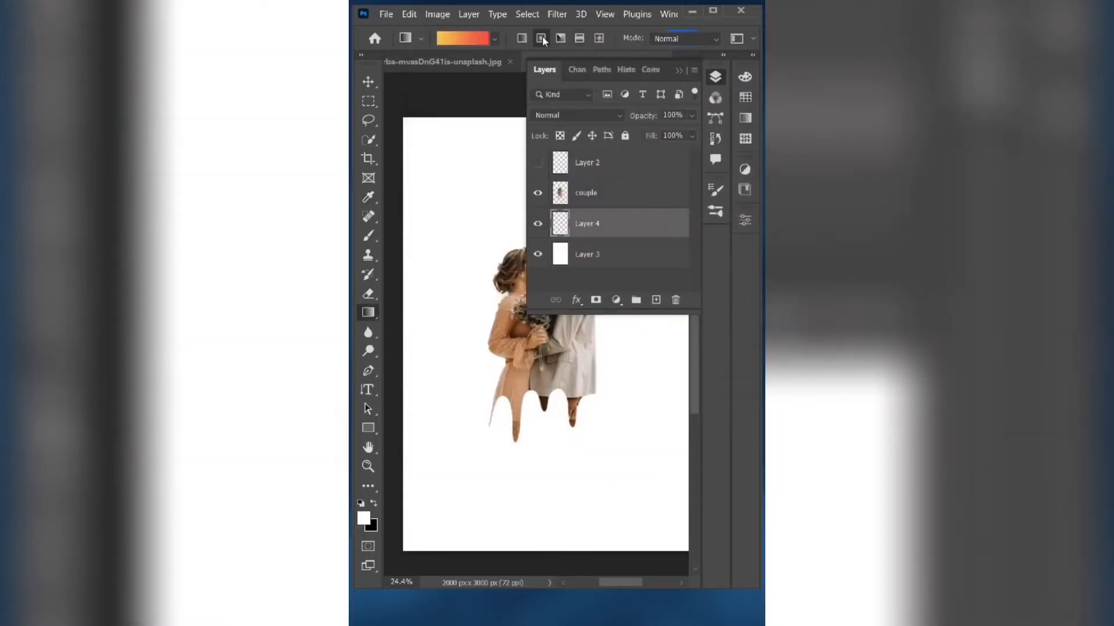
pyautogui.click(719, 81)
pyautogui.moveTo(548, 242); pyautogui.dragTo(539, 521)
pyautogui.moveTo(546, 309); pyautogui.dragTo(525, 500)
pyautogui.hotkey('ctrl', 'z')
pyautogui.hotkey('ctrl', 'z')
# - Draw the radial gradient on Layer 4 from the couple's heads down towards the canvas bottom, and show Layer 2
pyautogui.moveTo(537, 237); pyautogui.dragTo(535, 493)
pyautogui.click(716, 77)
pyautogui.click(539, 168)
pyautogui.click(716, 79)
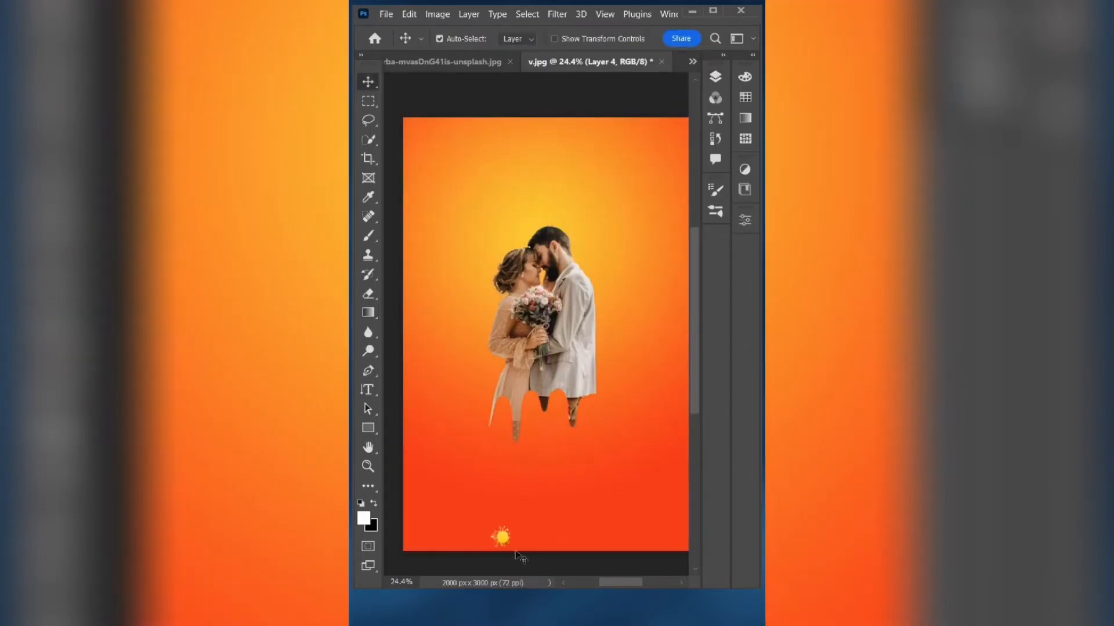
# - Scale the yellow splatter on Layer 2 to about 295% beside the woman's head, and place a duplicate at the man's jacket hem
pyautogui.click(715, 77)
pyautogui.click(603, 168)
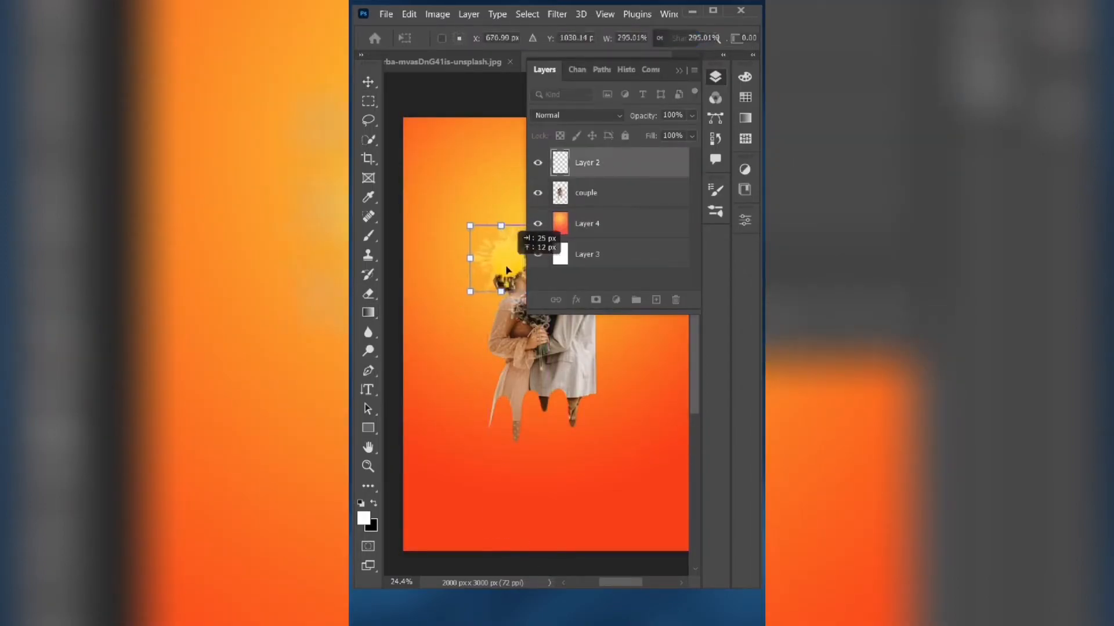
pyautogui.moveTo(611, 166); pyautogui.dragTo(656, 300)
pyautogui.moveTo(506, 264); pyautogui.dragTo(596, 380)
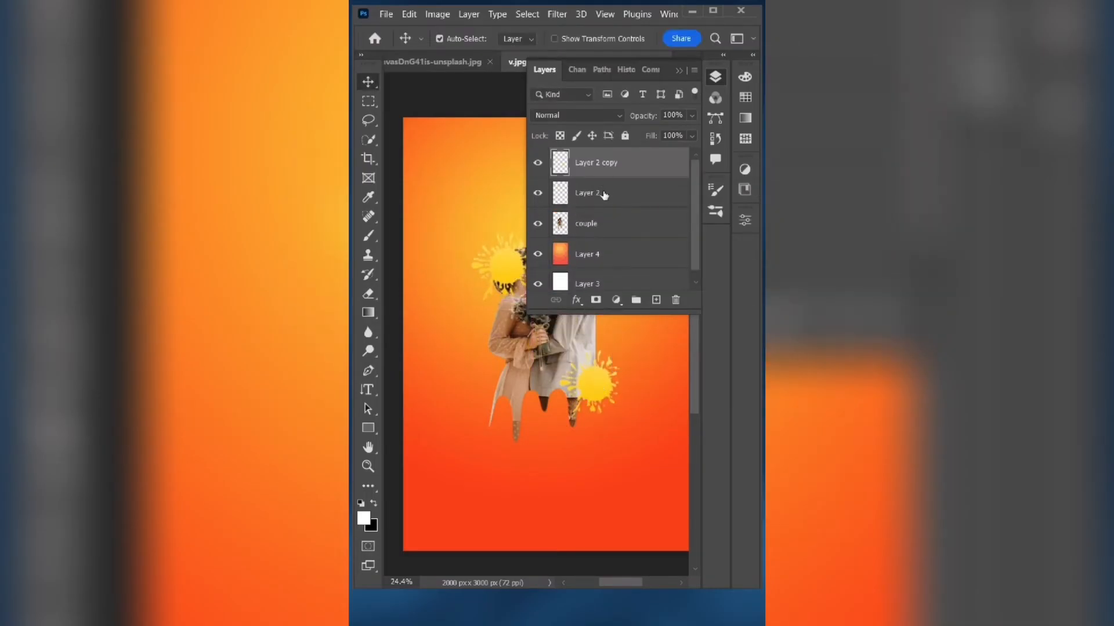
# - Move the Layer 2 splatter behind the couple layer and shift the splatter at the man's jacket slightly outwards
pyautogui.keyDown('shift'); pyautogui.click(604, 193); pyautogui.keyUp('shift')
pyautogui.moveTo(606, 194); pyautogui.dragTo(616, 239)
pyautogui.click(715, 77)
pyautogui.moveTo(615, 372); pyautogui.dragTo(631, 356)
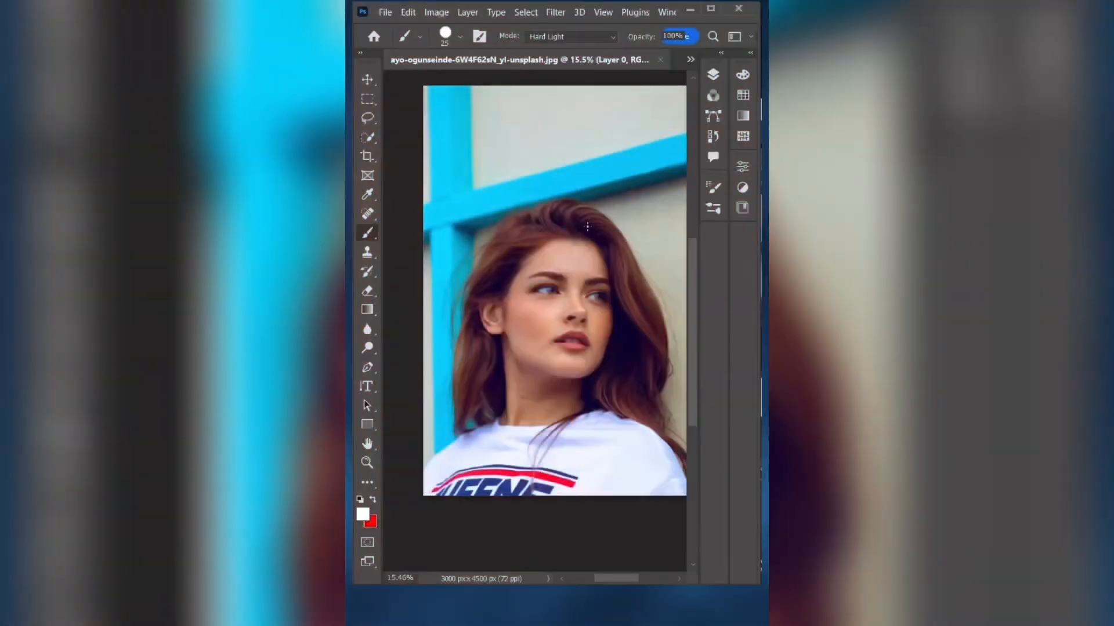
# - Add a Solid Color fill layer in red #ff1b1b above the lipstick portrait's Layer 0
pyautogui.scroll(6, 587, 226)
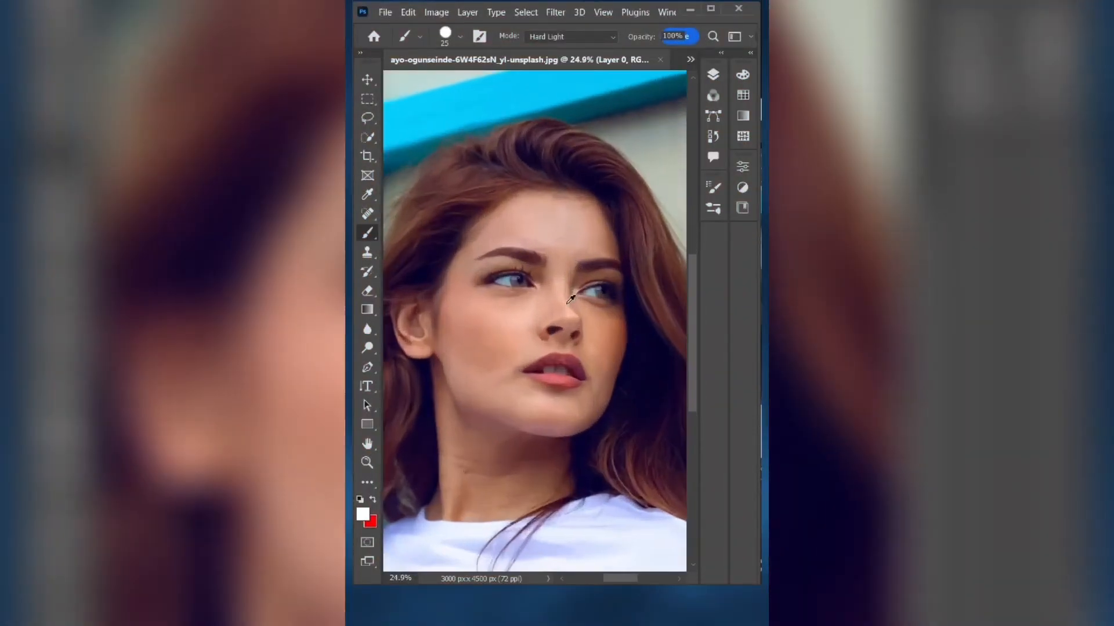
pyautogui.scroll(4, 580, 348)
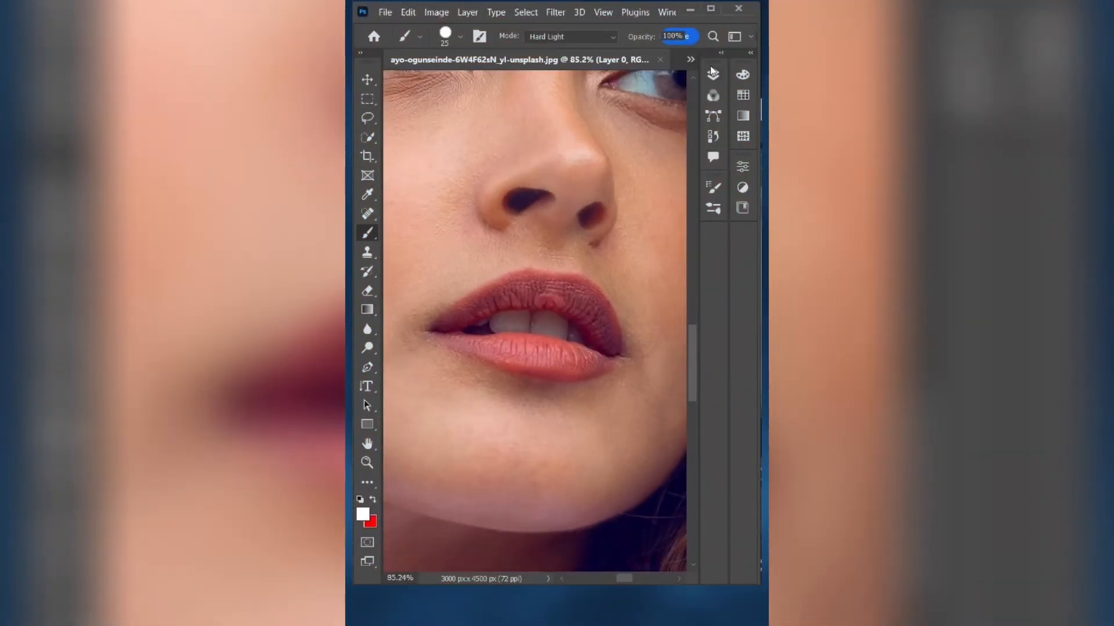
pyautogui.click(712, 73)
pyautogui.click(611, 219)
pyautogui.click(640, 235)
pyautogui.write('ff0000')
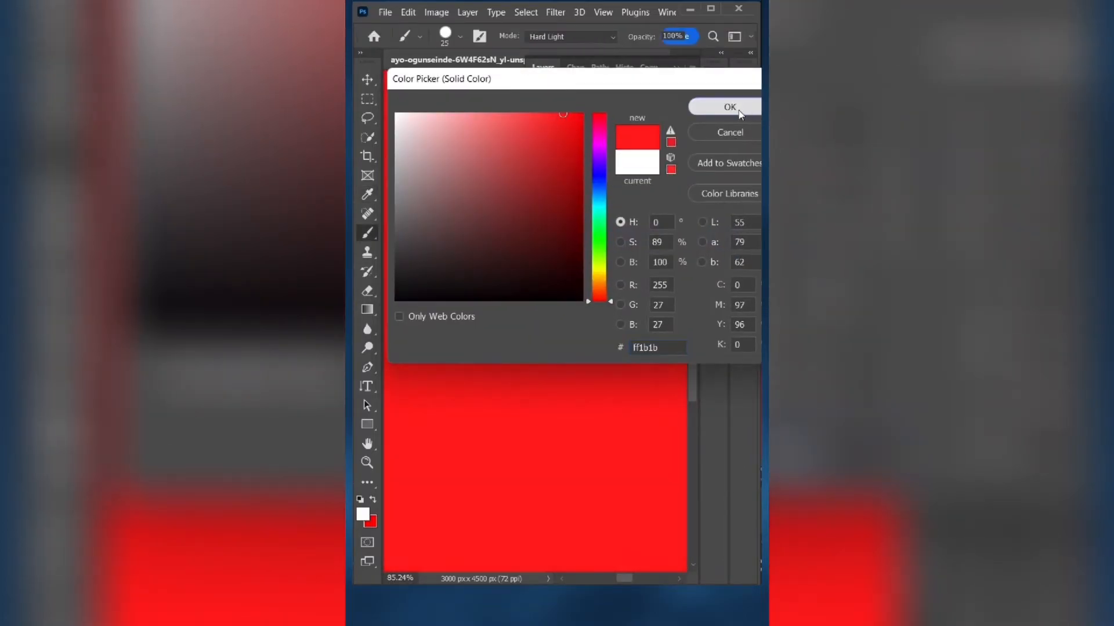
pyautogui.click(730, 107)
# - Set the Color Fill 1 layer's blend mode to Multiply and invert its mask
pyautogui.click(589, 113)
pyautogui.click(574, 169)
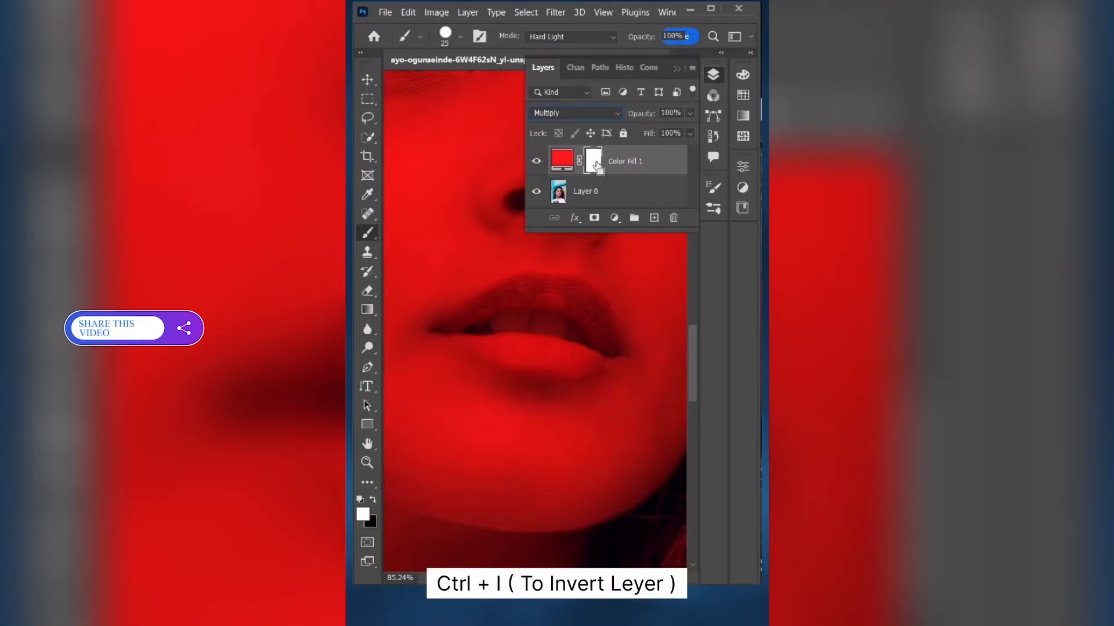
pyautogui.hotkey('ctrl', 'i')
# - Paint white over the upper and lower lips on the Color Fill 1 mask with the Brush tool, leaving the teeth unpainted
pyautogui.click(713, 74)
pyautogui.hscroll(-1, 534, 232)
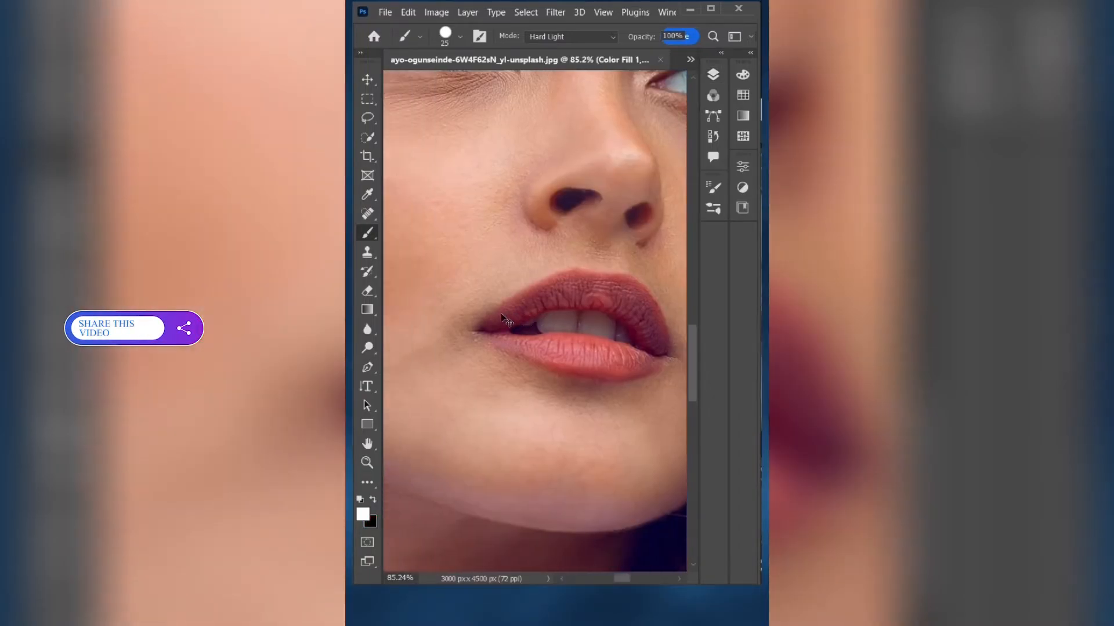
pyautogui.hscroll(1, 534, 232)
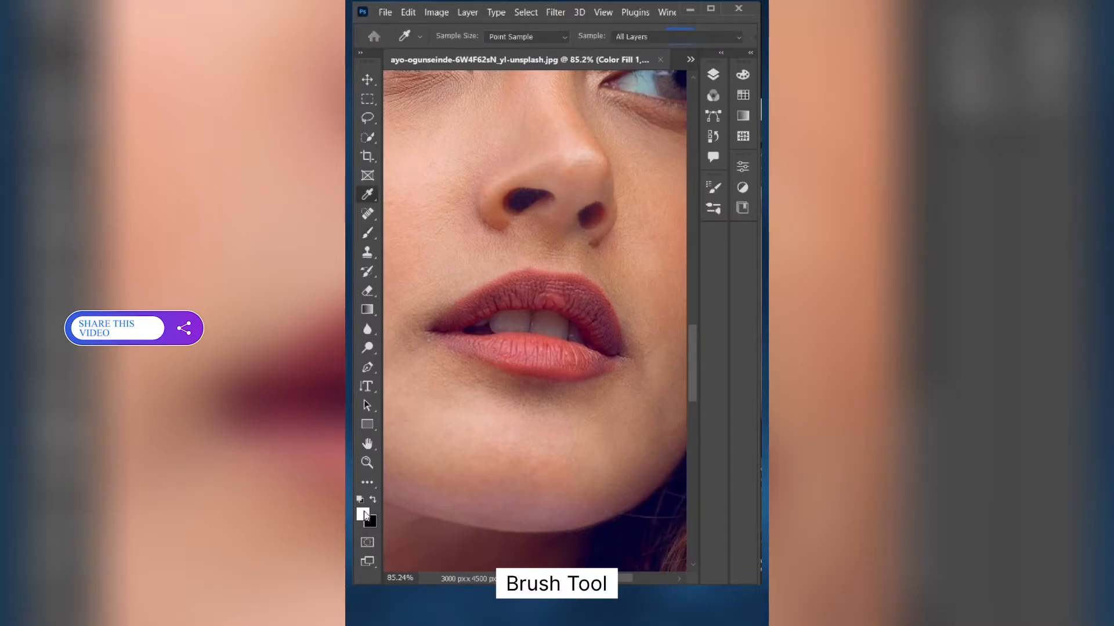
pyautogui.click(364, 515)
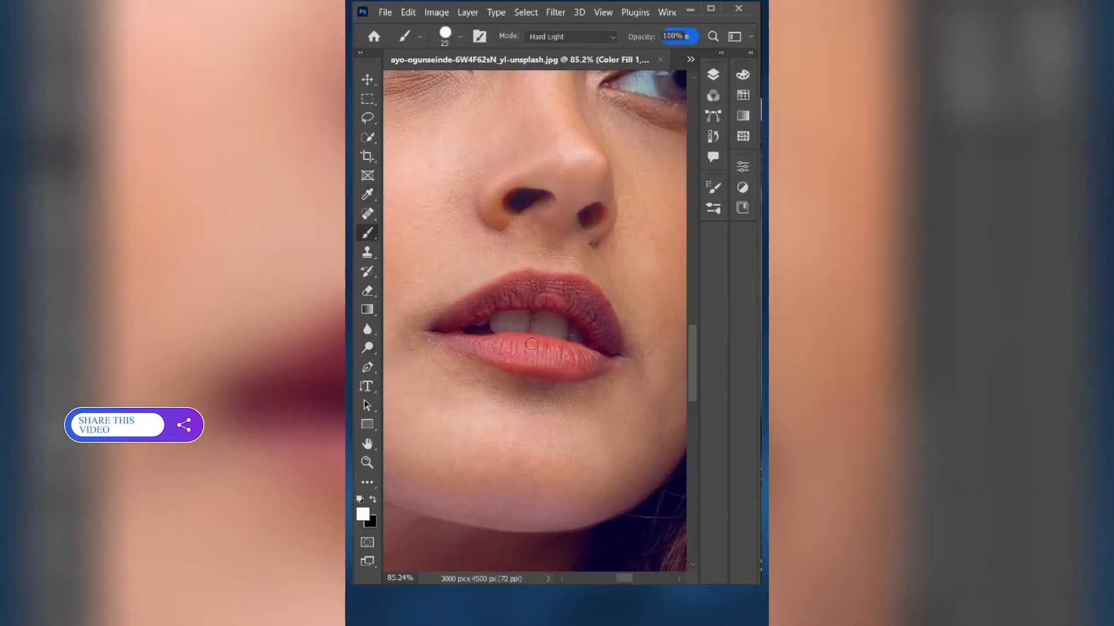
pyautogui.scroll(6, 442, 316)
pyautogui.moveTo(437, 325)
pyautogui.mouseDown()
pyautogui.moveTo(601, 222)
pyautogui.moveTo(630, 261)
pyautogui.moveTo(464, 353)
pyautogui.moveTo(577, 410)
pyautogui.mouseUp()
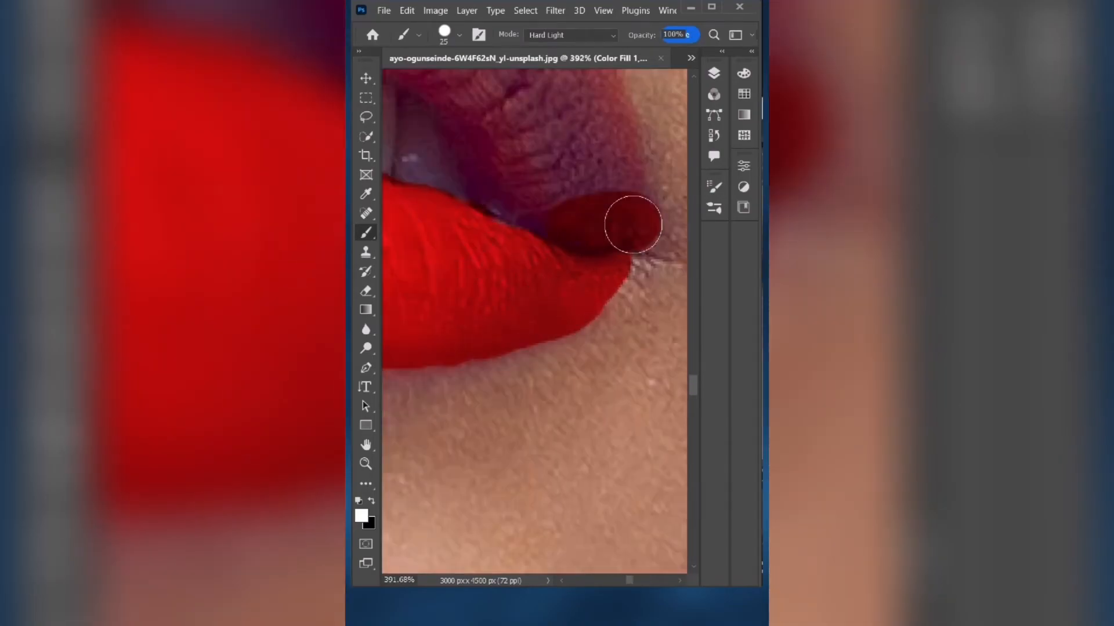
pyautogui.scroll(-6, 607, 234)
pyautogui.moveTo(511, 124); pyautogui.dragTo(585, 156)
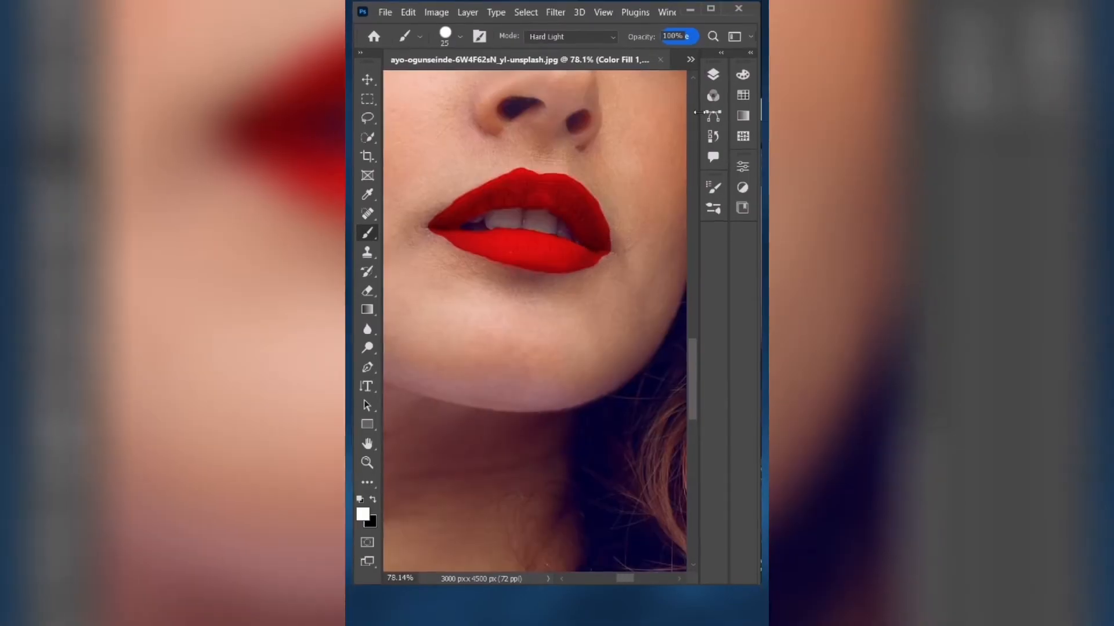
# - Split the white Underlying Layer slider in Color Fill 1's Blend If options to about 133 / 169
pyautogui.click(713, 73)
pyautogui.click(574, 218)
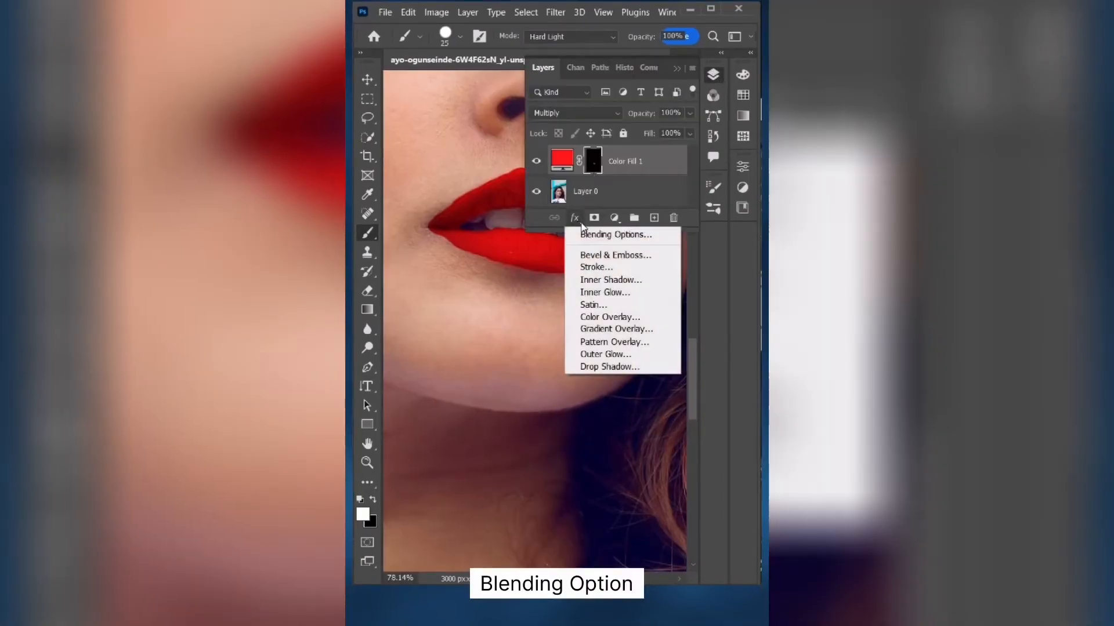
pyautogui.click(580, 229)
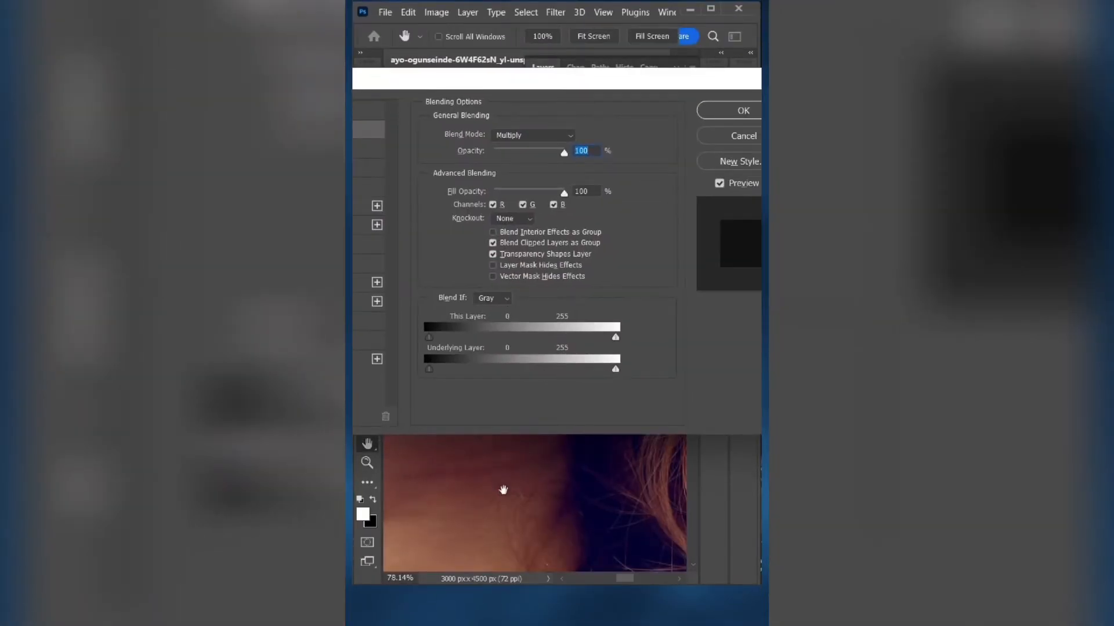
pyautogui.moveTo(505, 482); pyautogui.dragTo(580, 556)
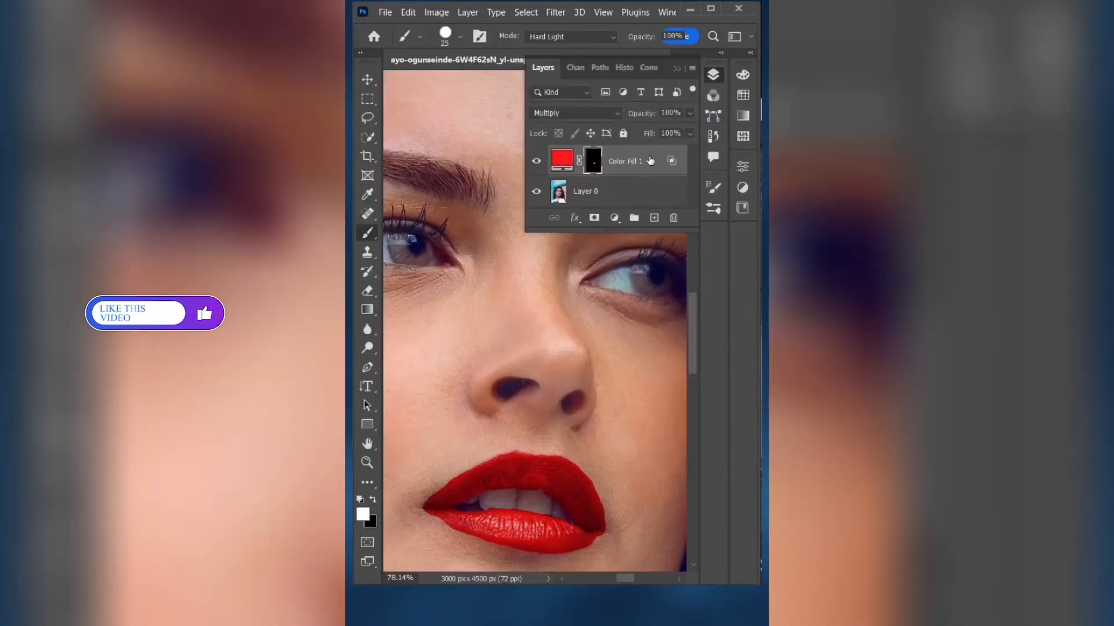
# - Feather the Color Fill 1 layer mask by about 12.2 px and view the whole portrait
pyautogui.doubleClick(596, 164)
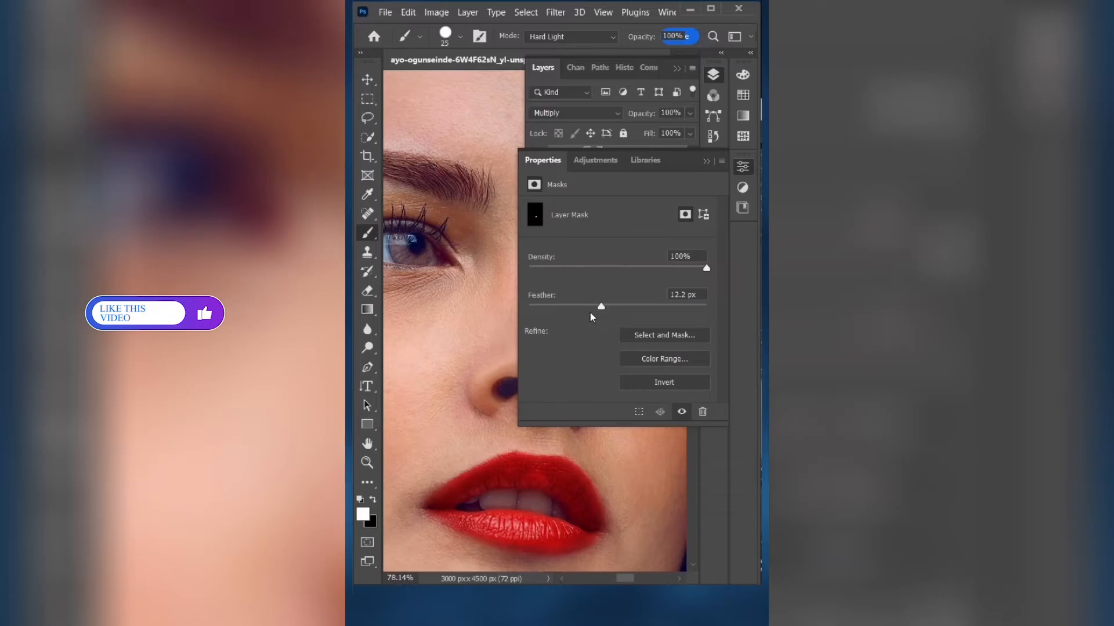
pyautogui.click(706, 161)
pyautogui.moveTo(508, 502); pyautogui.dragTo(515, 368)
pyautogui.scroll(3, 514, 367)
pyautogui.scroll(-10, 513, 371)
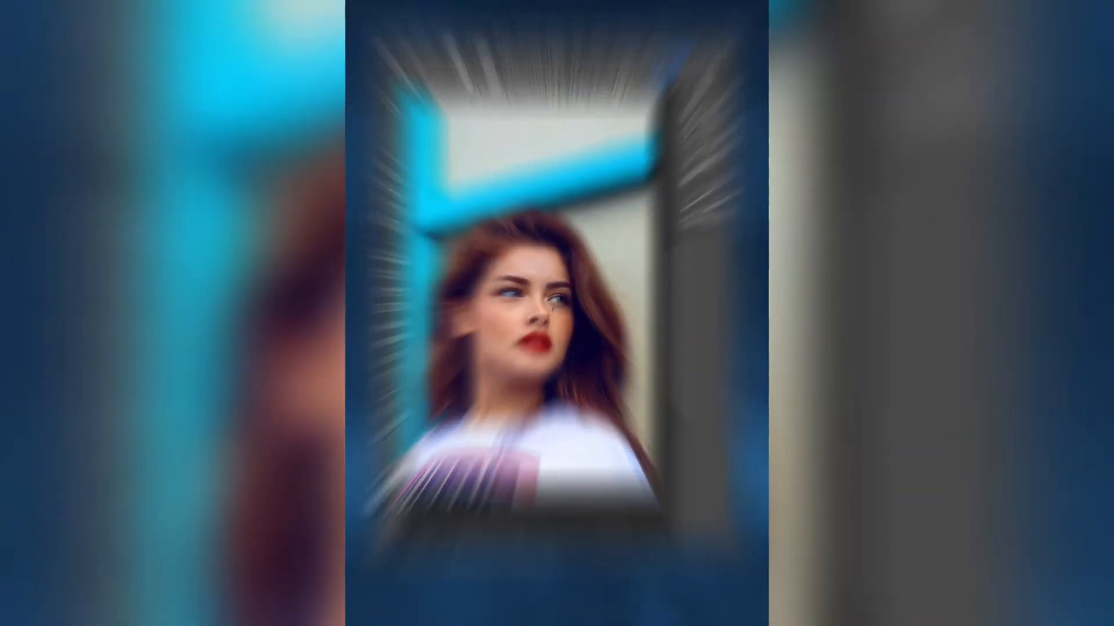